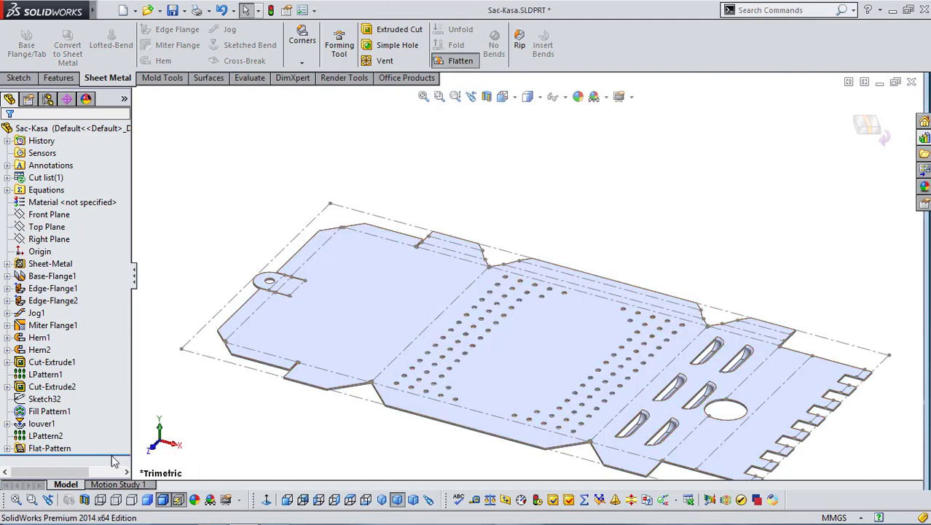
Exit the flat pattern so the Sac-Kasa sheet metal part is shown folded.
left_click(49, 448)
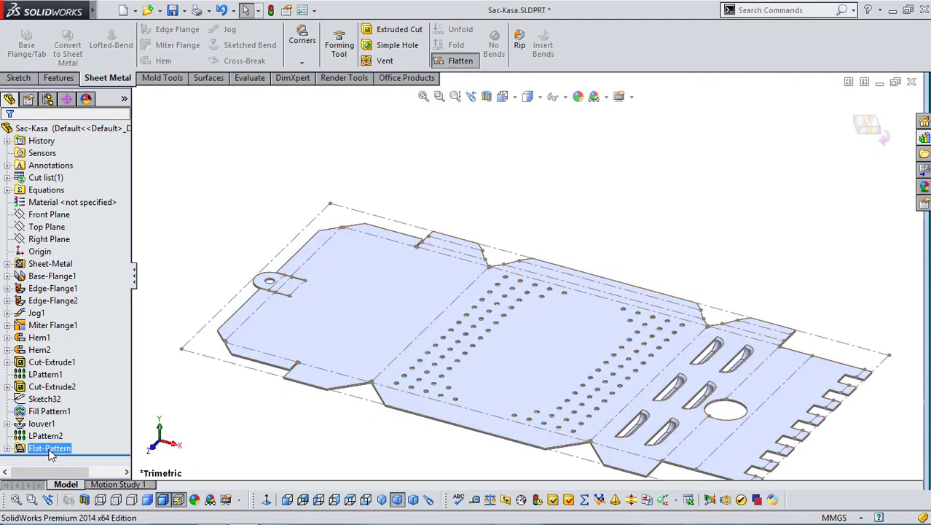
right_click(50, 452)
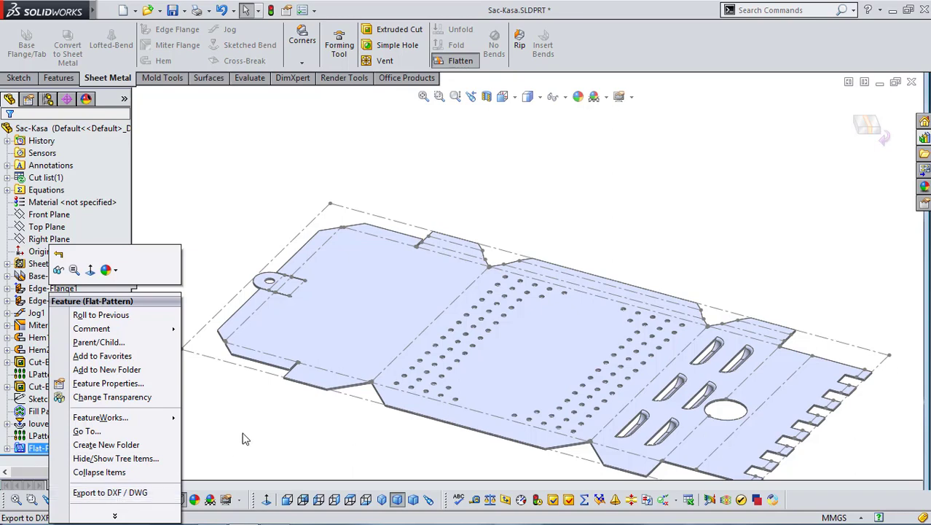
left_click(255, 435)
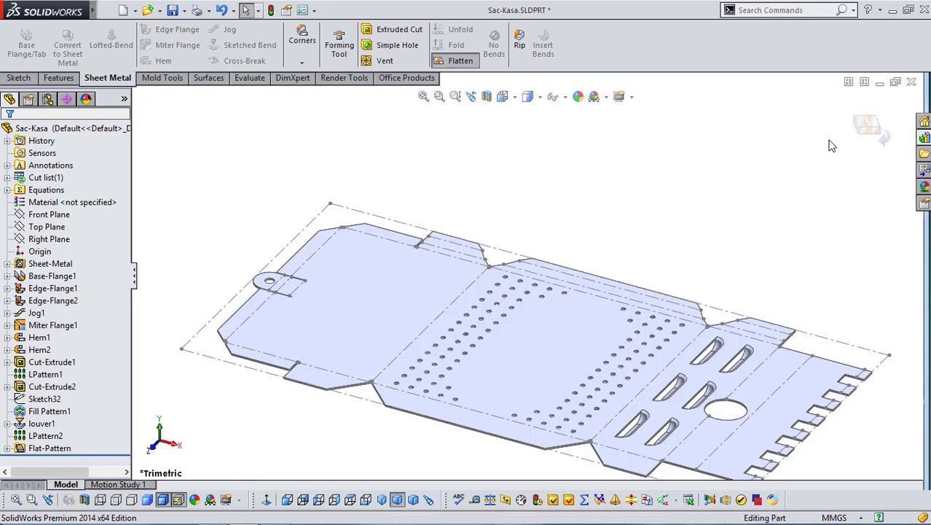
left_click(870, 124)
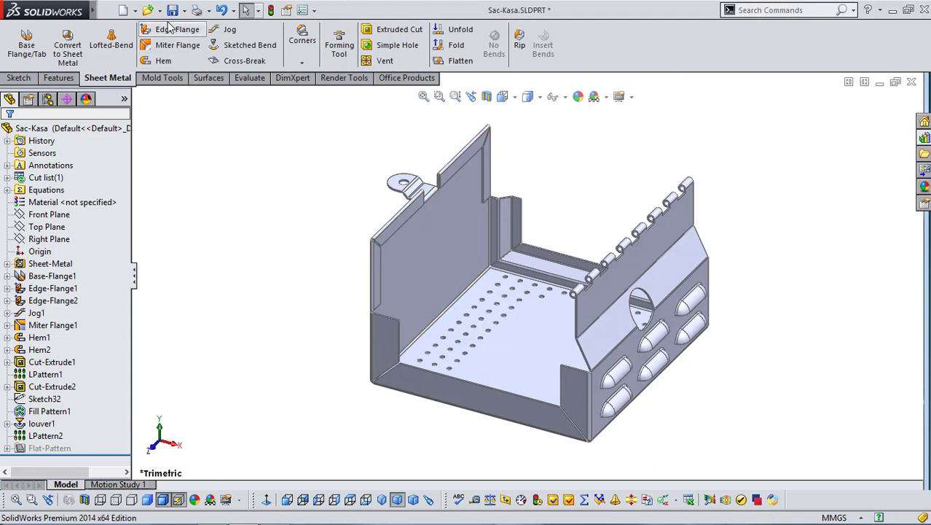
Create a new part document and apply the Plain White scene to it.
left_click(122, 10)
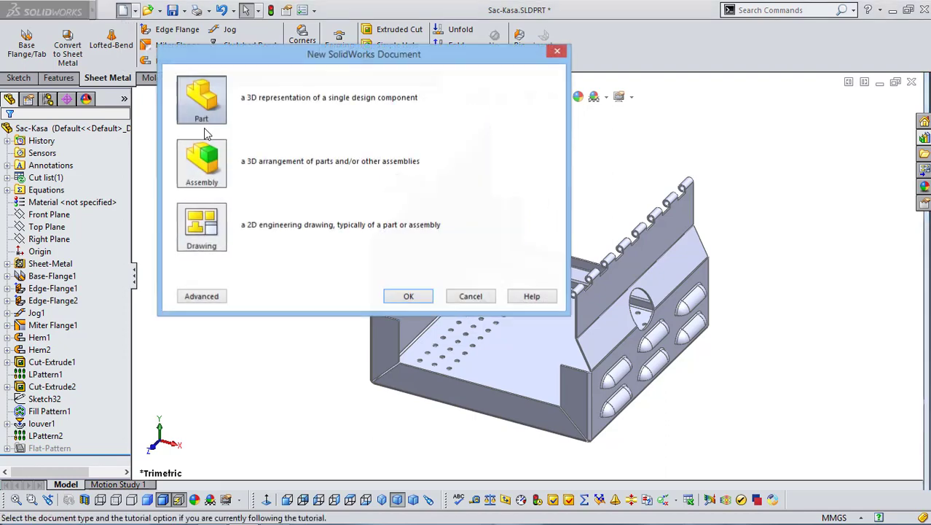
double_click(204, 116)
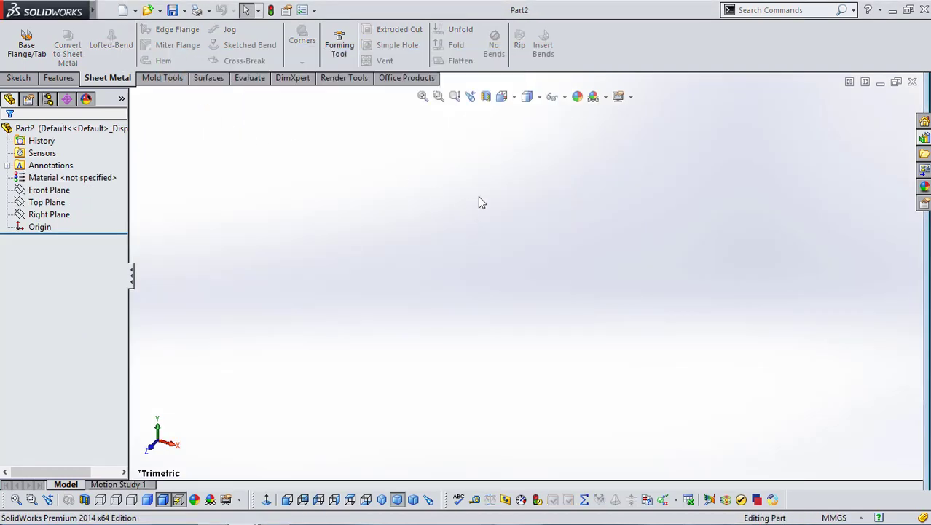
left_click(604, 98)
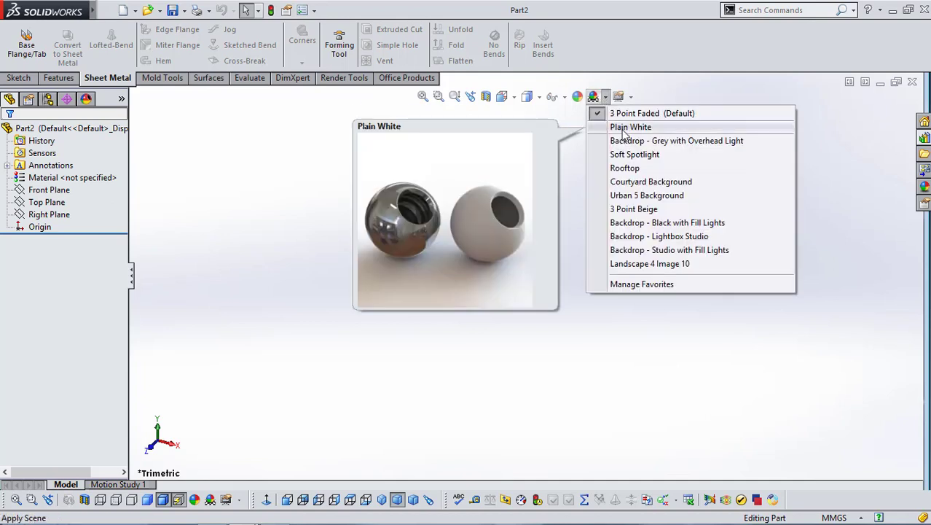
left_click(623, 127)
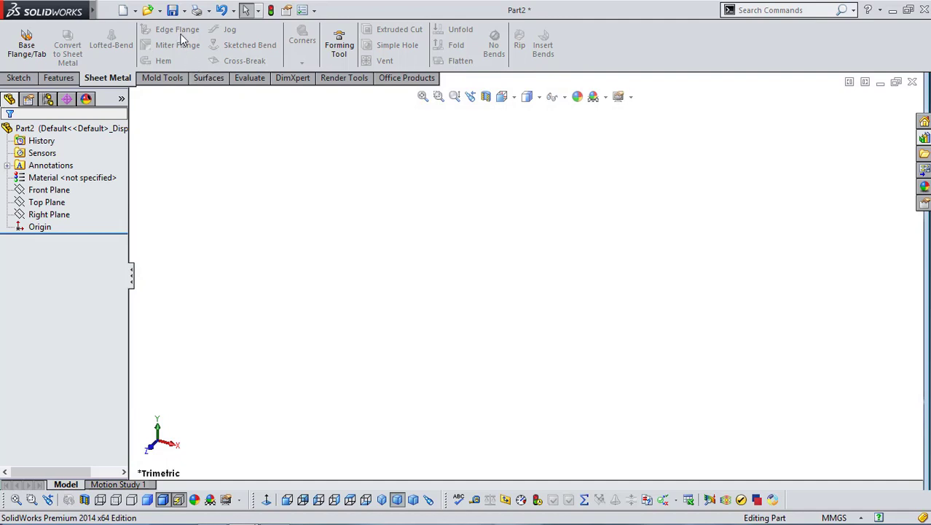
Start saving the new part and browse to the Belgeler folder of the user profile on the C: drive.
left_click(172, 10)
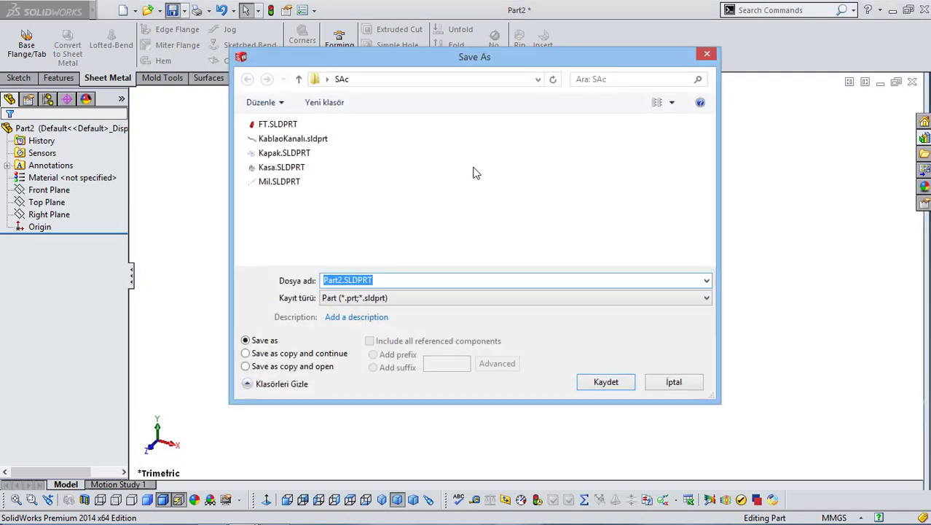
left_click(328, 80)
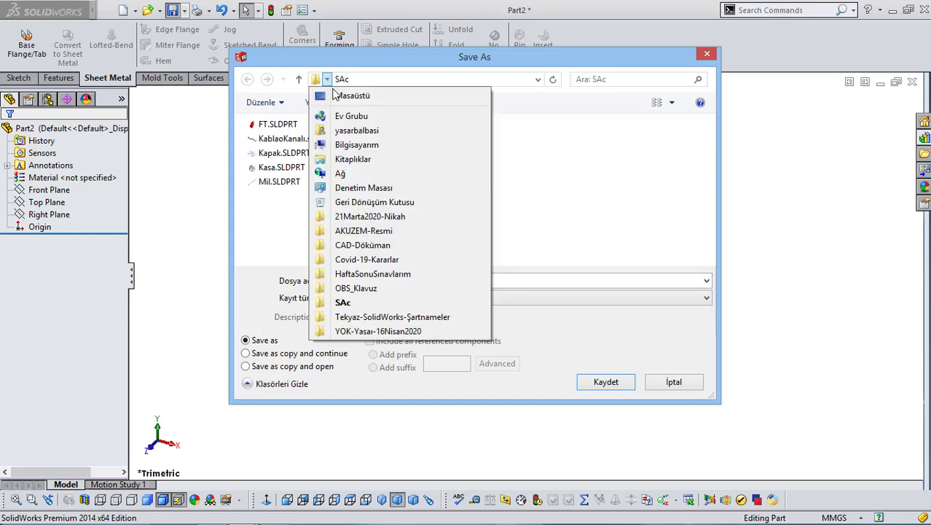
left_click(357, 145)
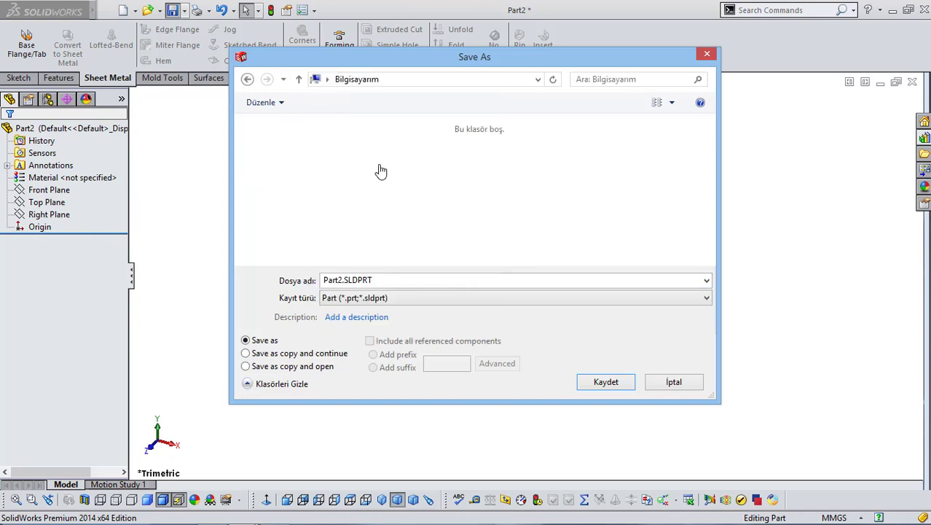
double_click(359, 172)
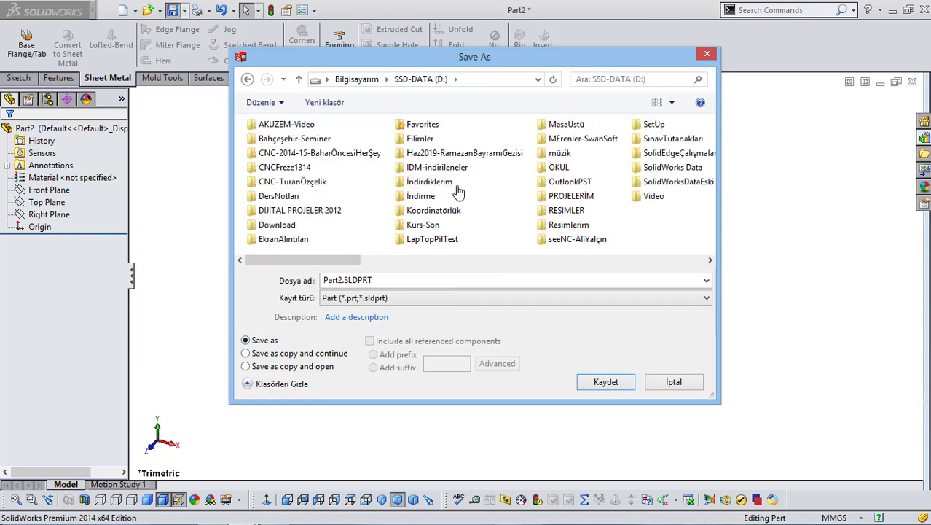
left_click(300, 80)
double_click(373, 156)
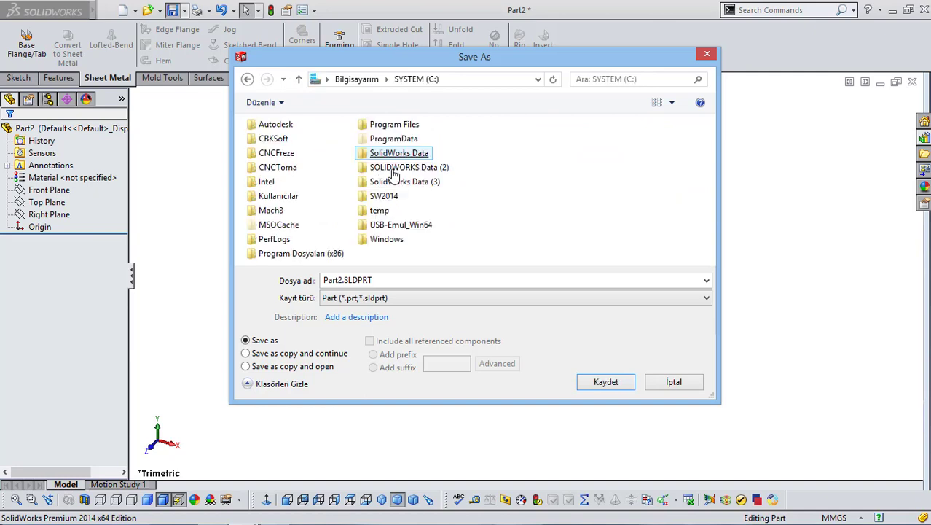
double_click(285, 198)
left_click(303, 171)
key("Return")
double_click(350, 204)
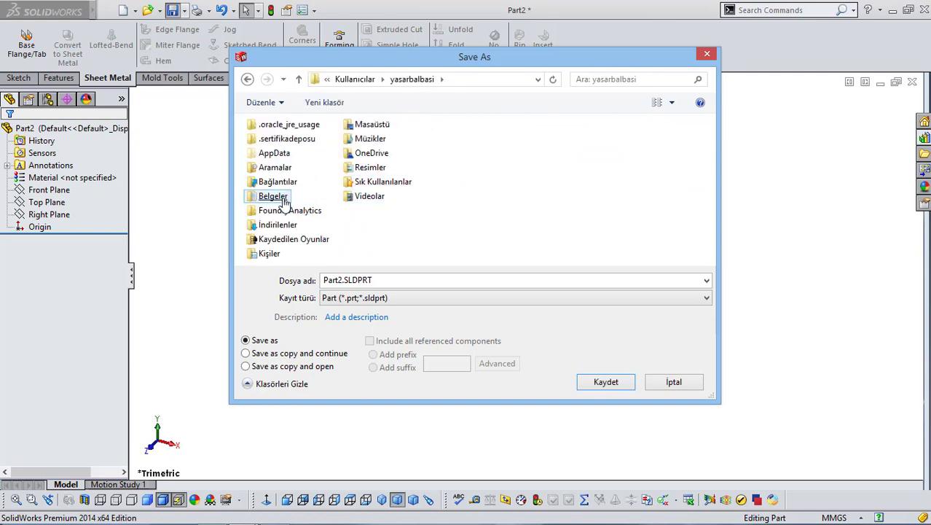
double_click(313, 156)
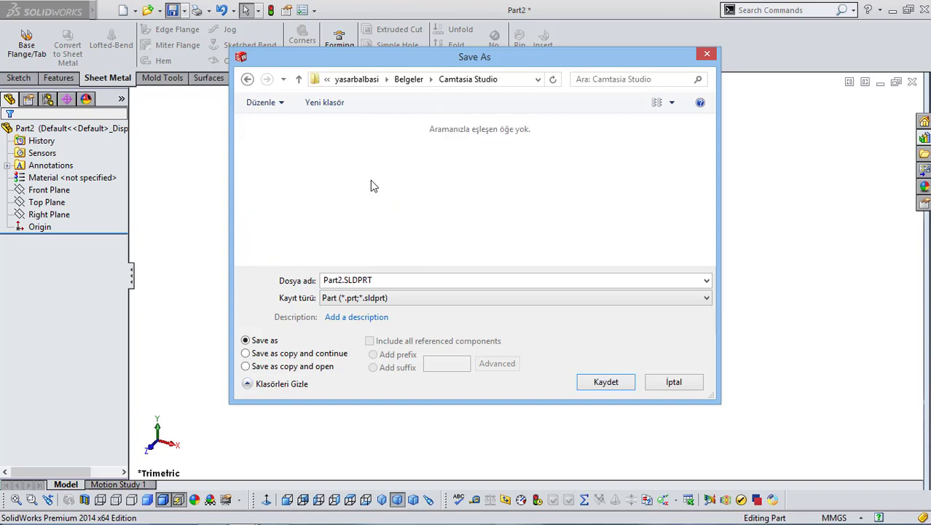
left_click(299, 78)
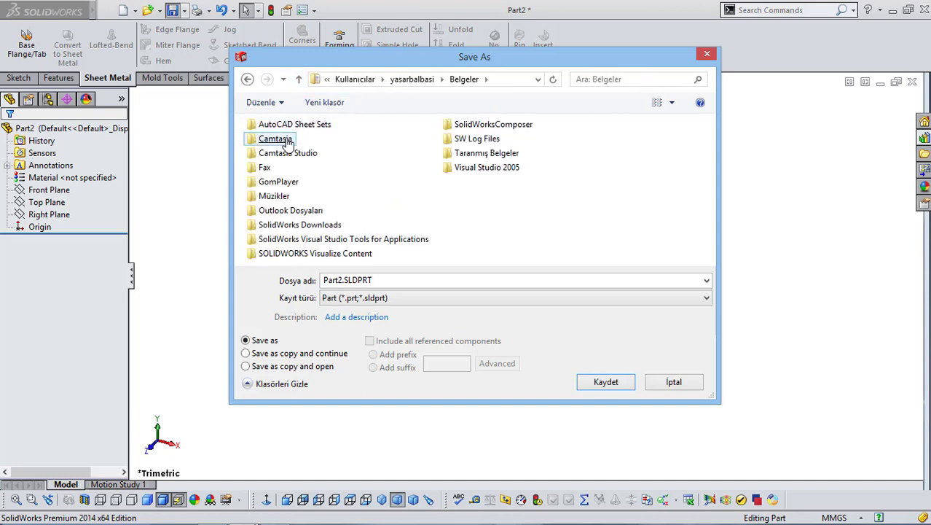
Save the part as Kapak in the SW folder inside Camtasia > Sac-Kasa.
double_click(266, 131)
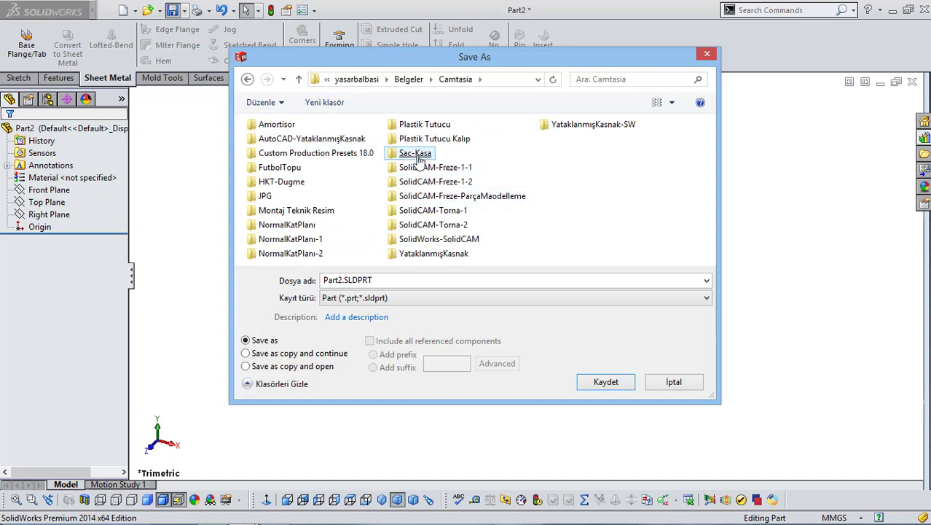
double_click(397, 153)
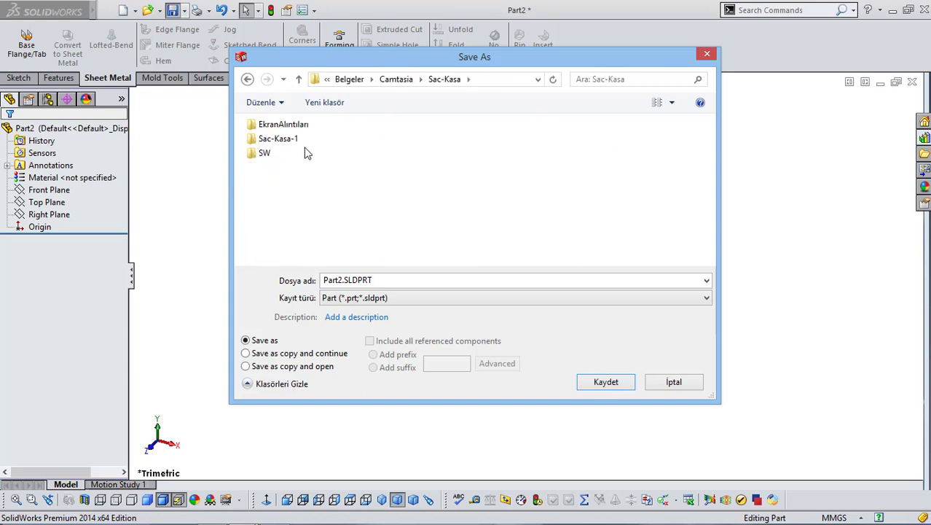
double_click(266, 155)
left_click(436, 280)
type("Kapak")
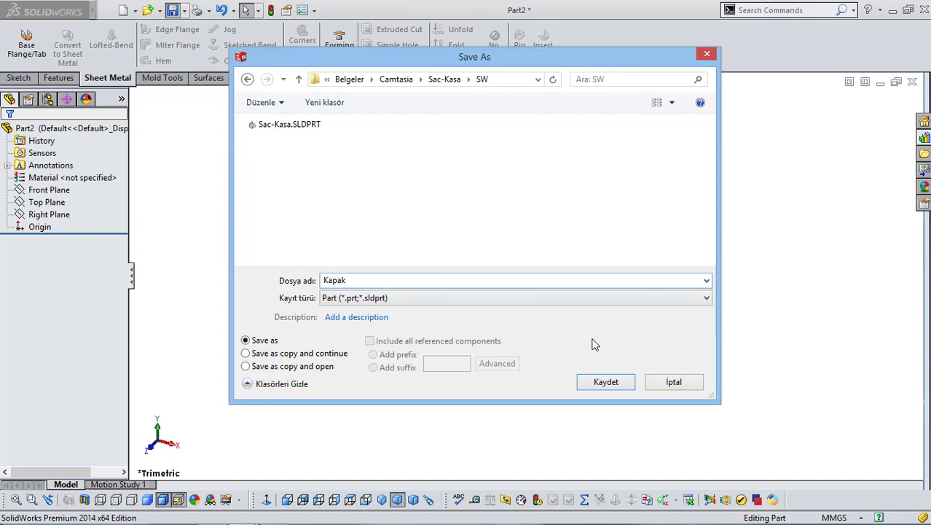
left_click(599, 381)
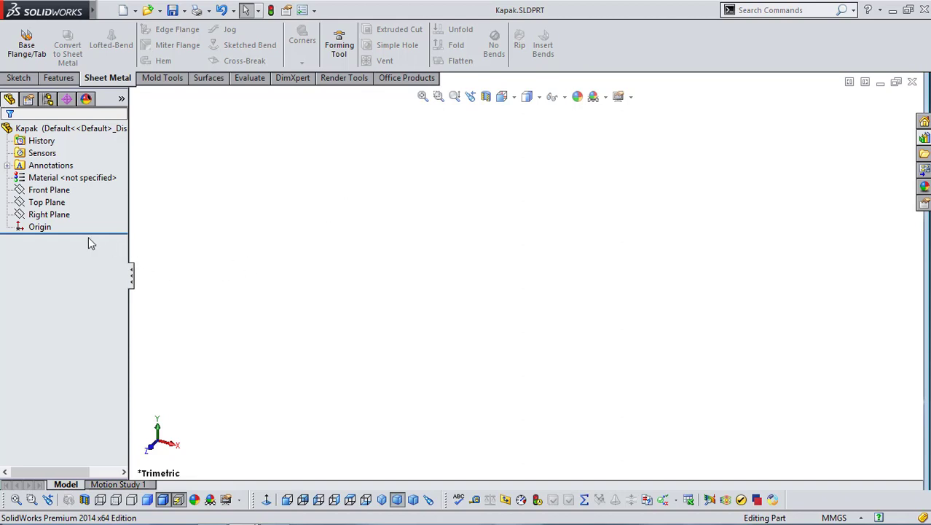
Open a sketch on the Right Plane and draw a horizontal line about 118 mm long below the origin.
left_click(45, 215)
left_click(67, 197)
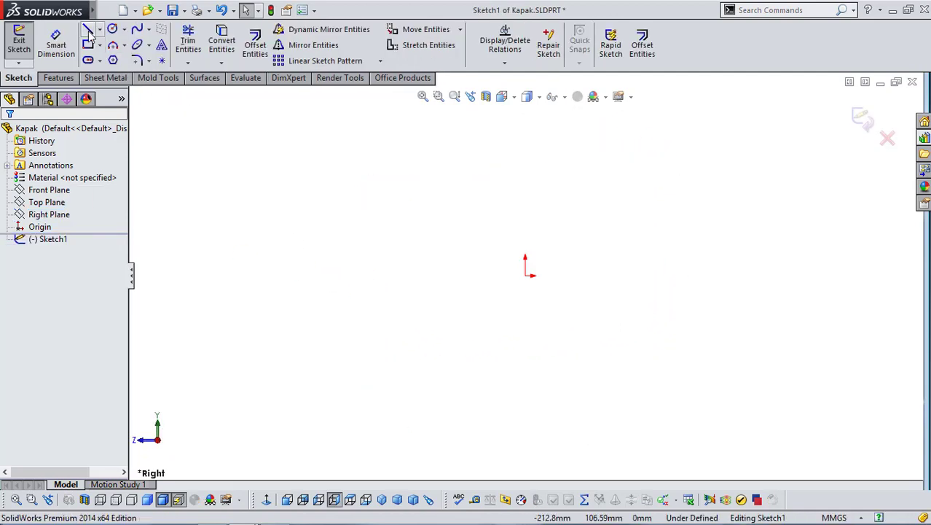
left_click(87, 30)
left_click(453, 314)
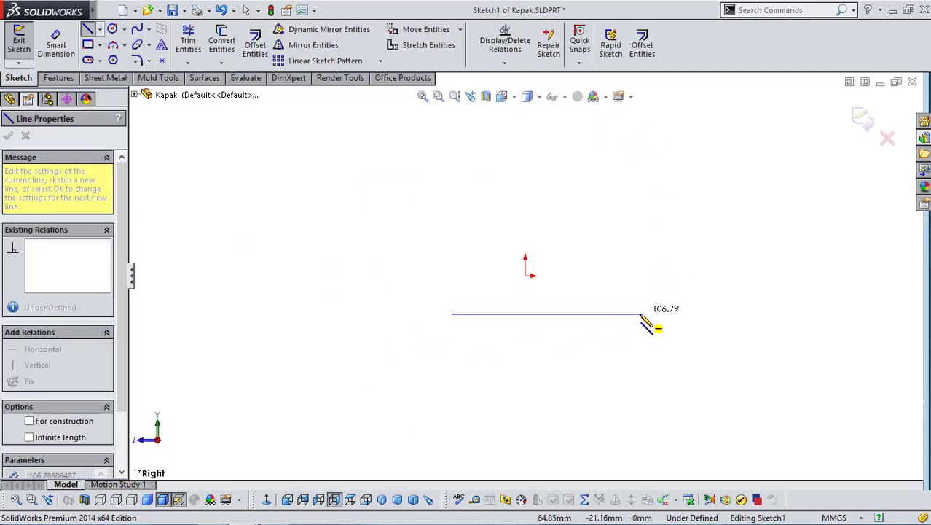
left_click(661, 314)
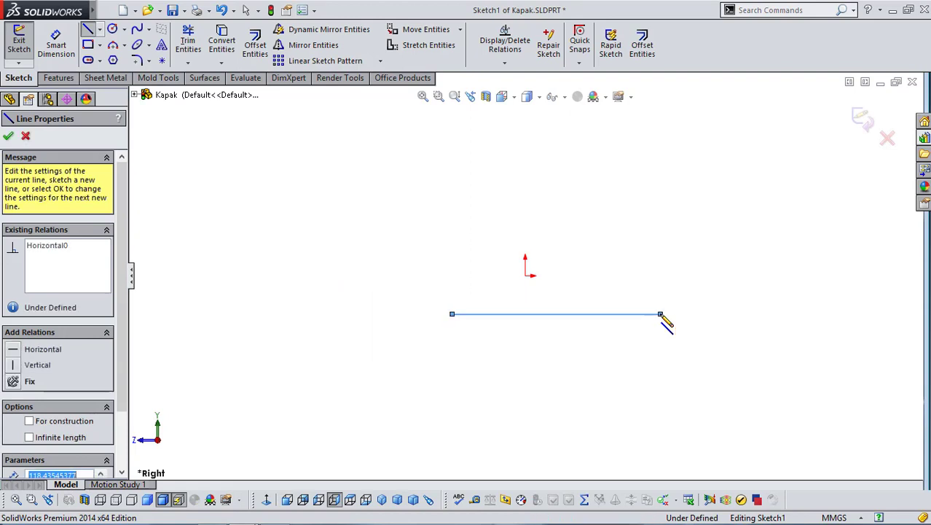
key("Escape")
Dimension the horizontal line's length to 136.5 mm.
left_click(55, 43)
left_click(530, 314)
left_click(545, 349)
type("13")
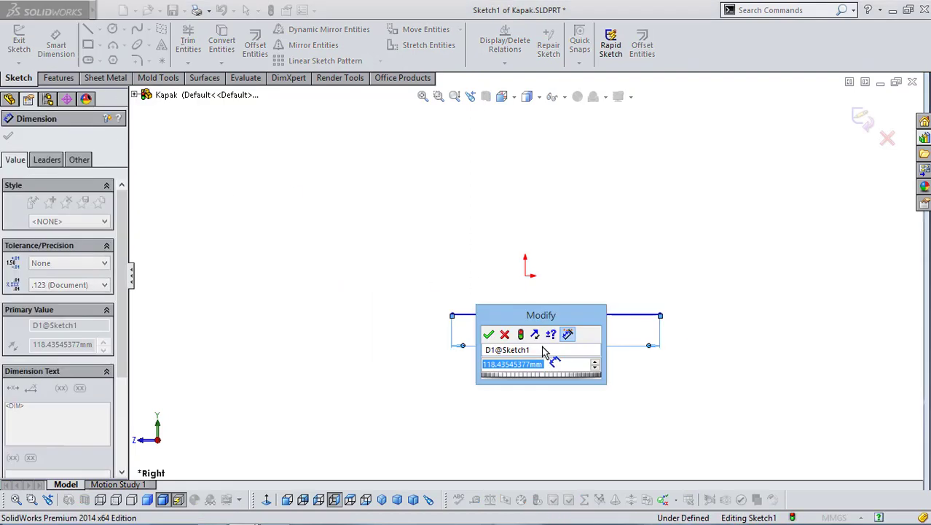
type("6.5")
key("Return")
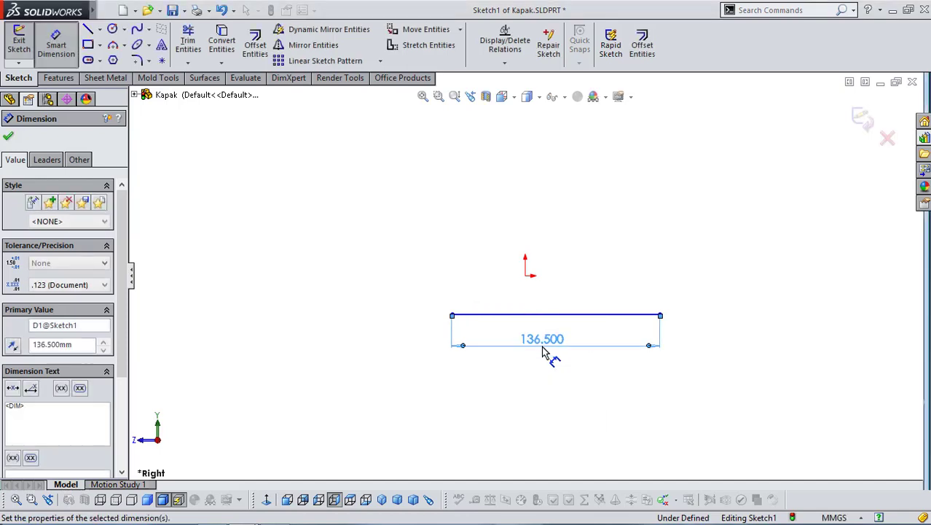
left_click(576, 408)
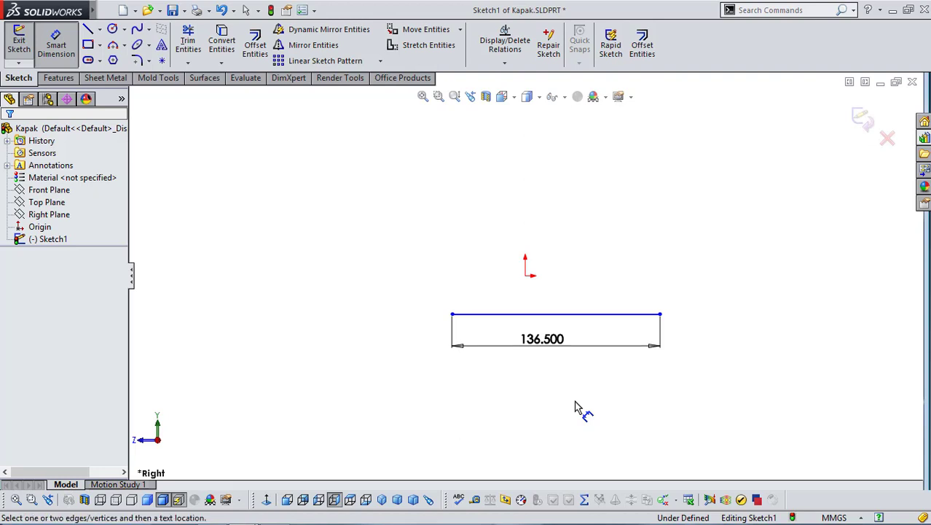
key("Escape")
left_click(611, 315)
key("Escape")
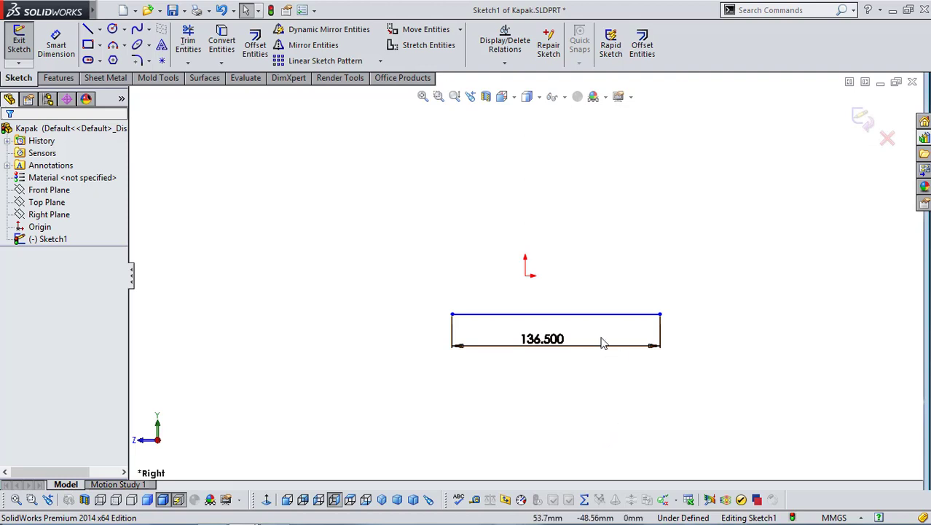
Add a Midpoint relation between the line and the origin and exit the sketch.
left_click(587, 316)
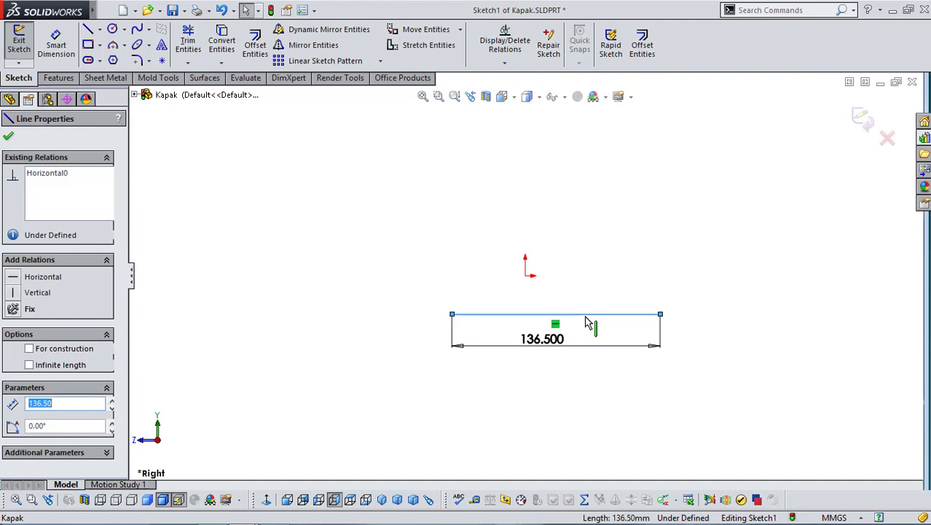
left_click(525, 276, "ctrl")
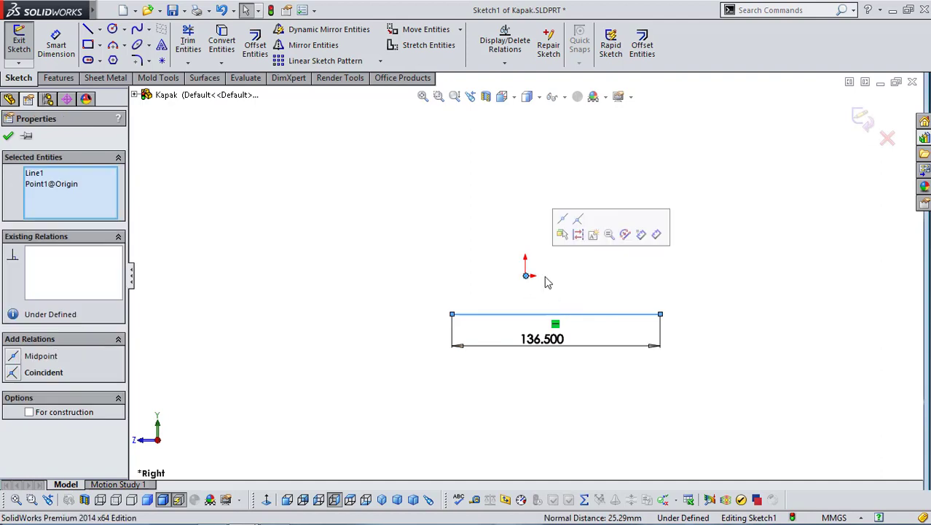
left_click(562, 229)
left_click(618, 233)
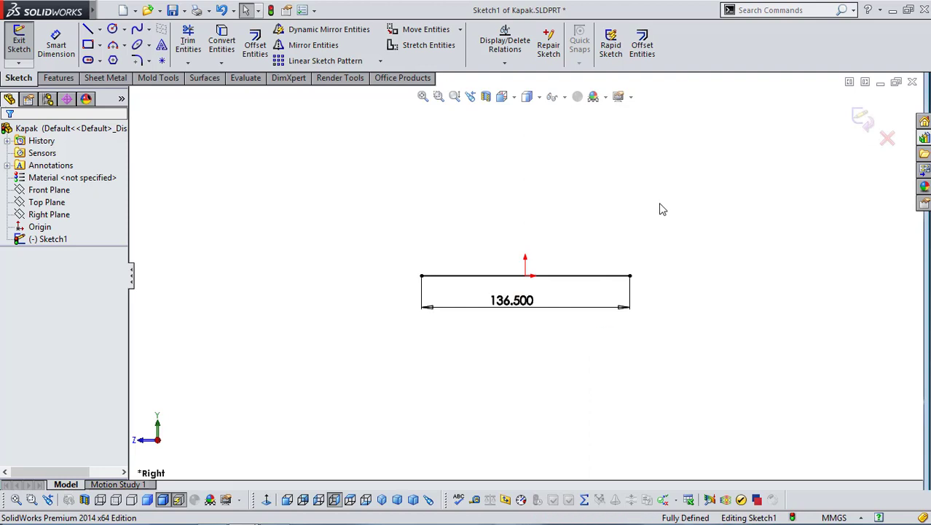
left_click(603, 276)
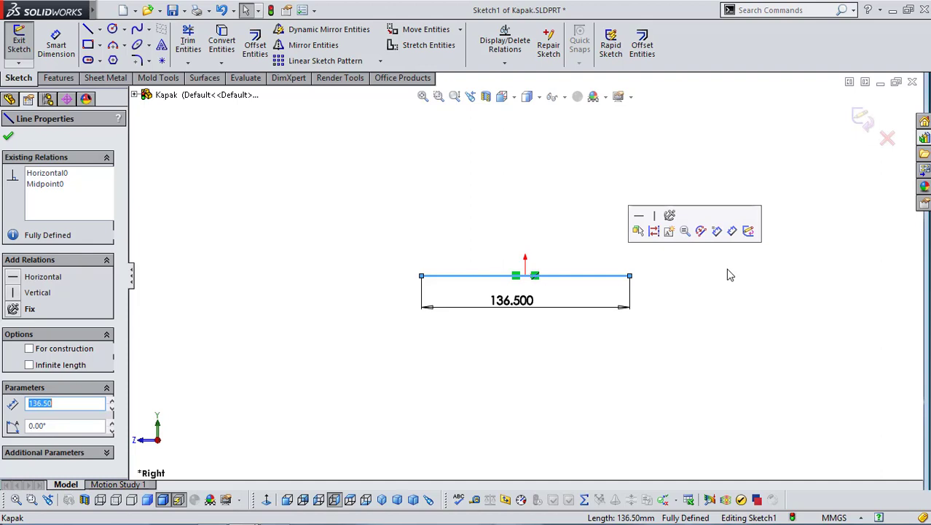
left_click(696, 316)
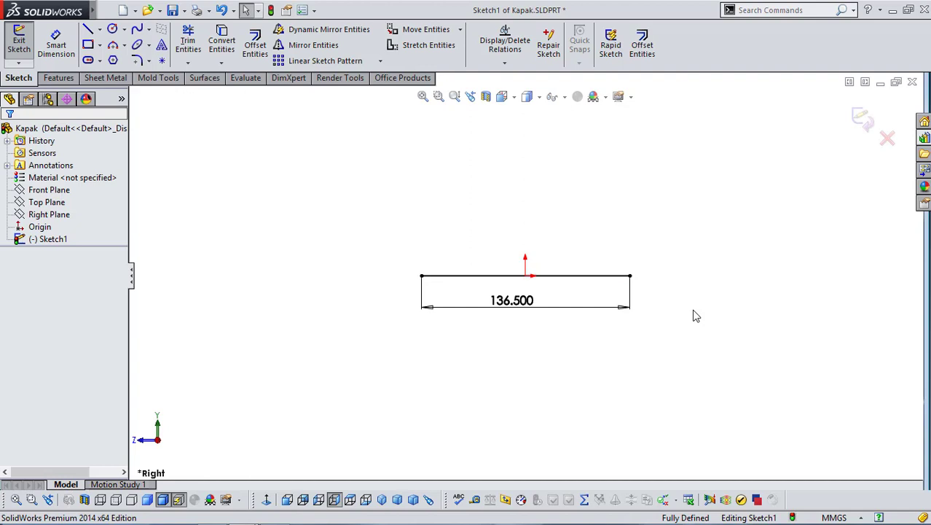
left_click(860, 119)
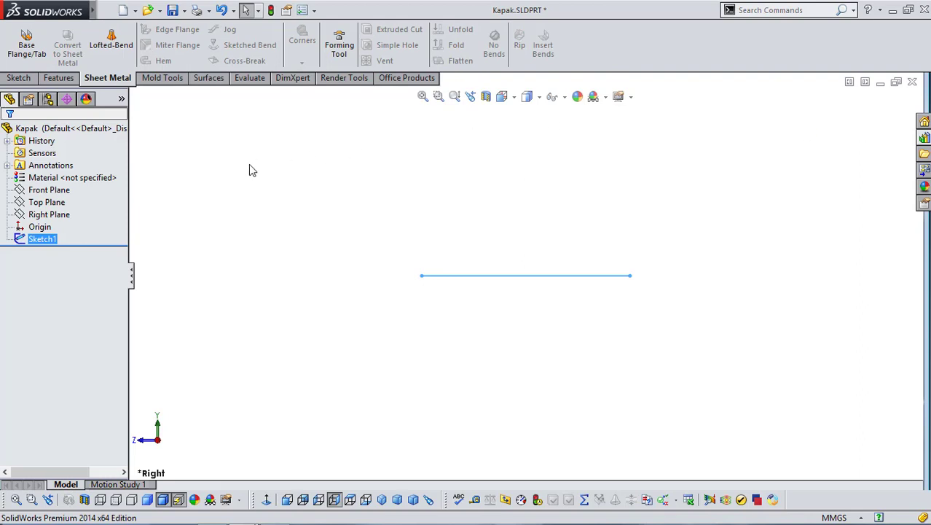
Create a Base Flange from the line sketch with a Mid Plane depth of 150 mm.
left_click(31, 60)
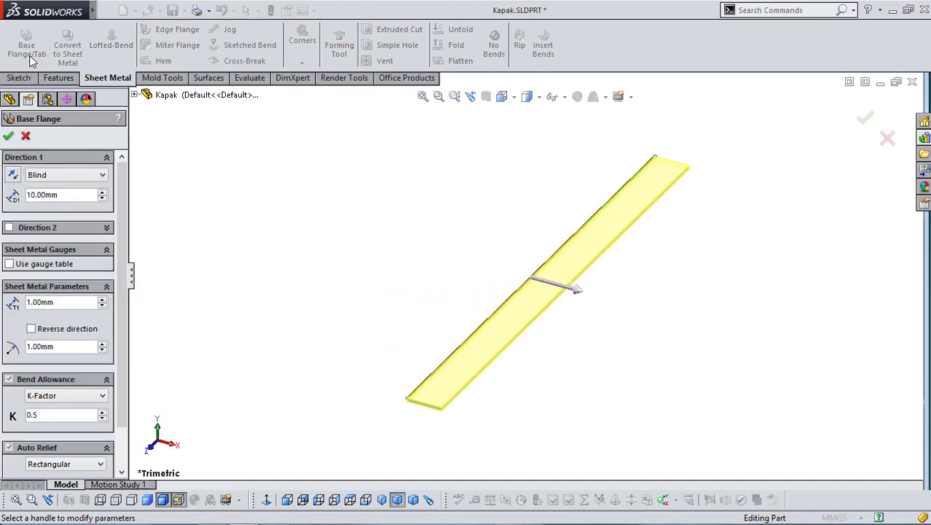
double_click(81, 195)
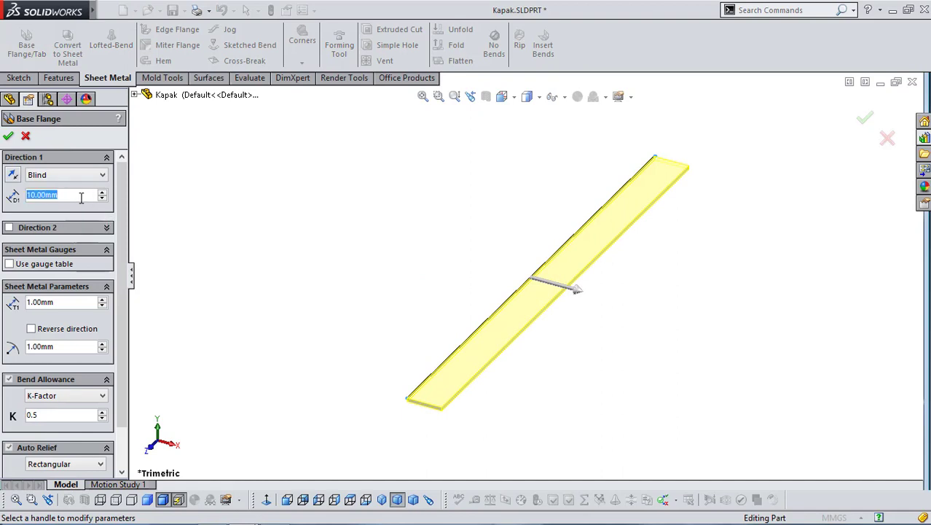
type("150")
key("Return")
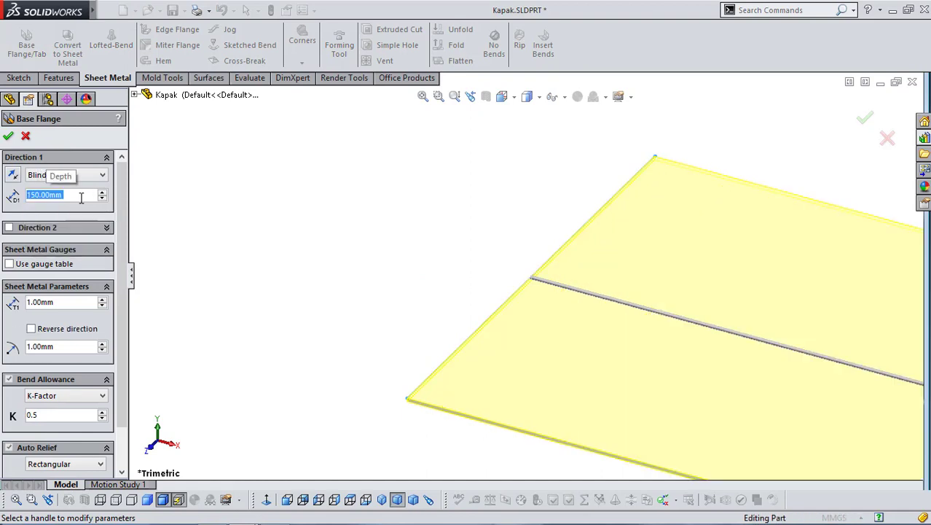
scroll(753, 272, "up", 4)
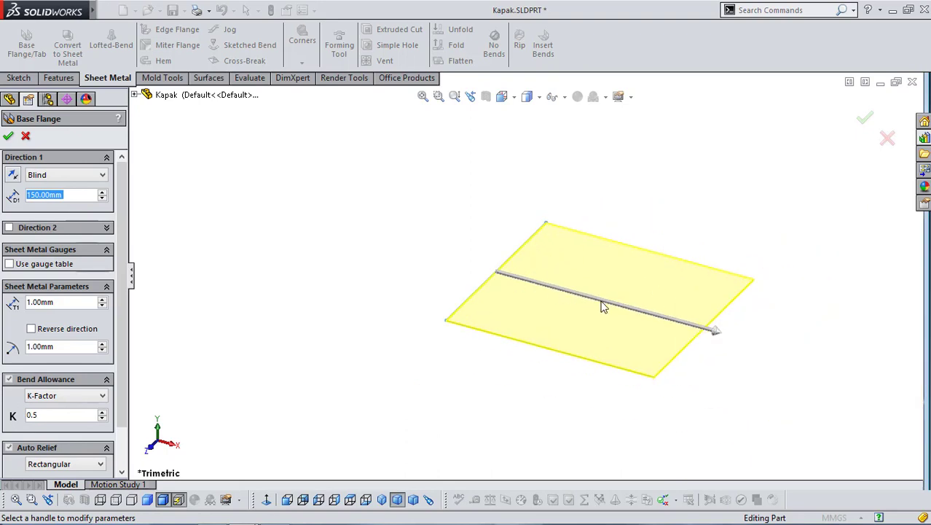
left_click(89, 176)
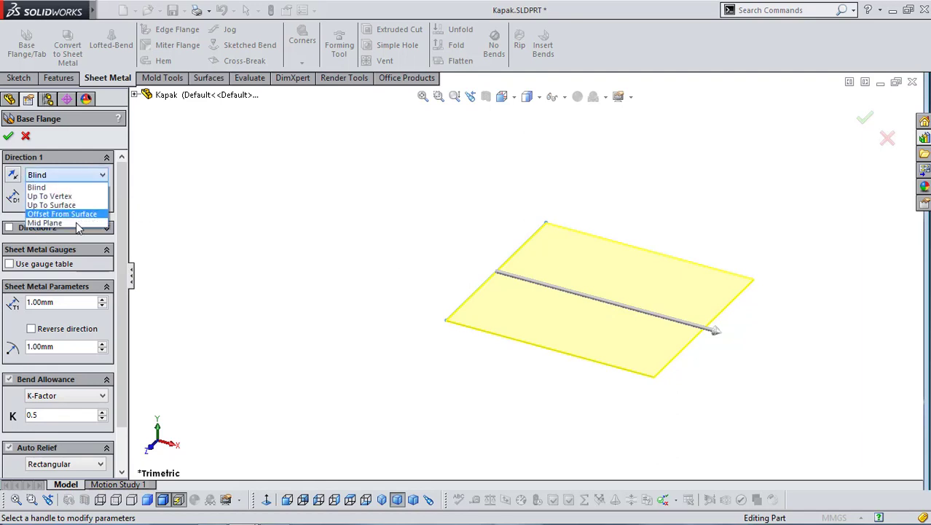
left_click(75, 223)
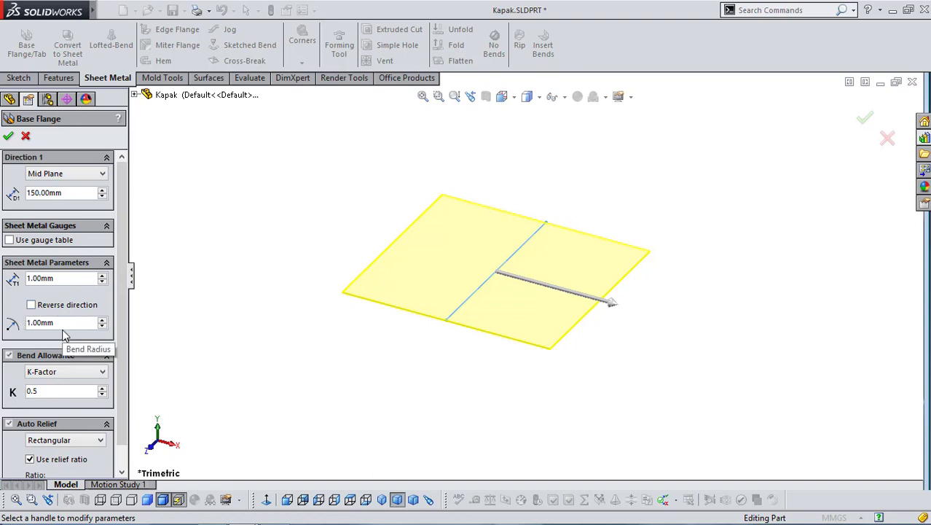
left_click_drag(125, 305, 123, 365)
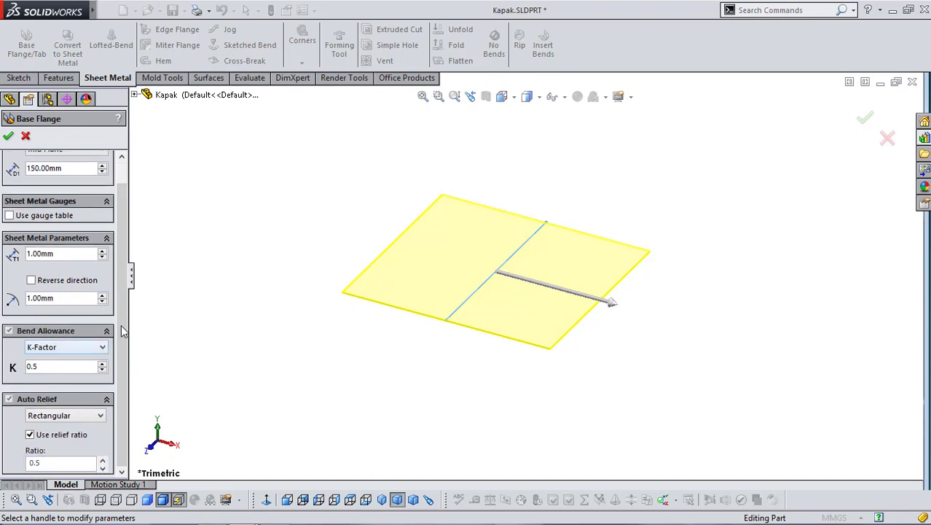
scroll(124, 332, "up", 1)
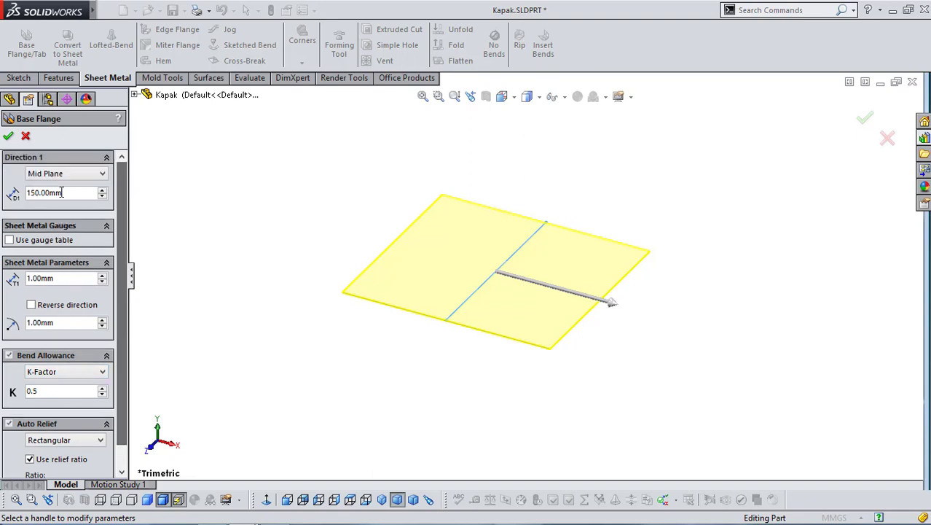
left_click(8, 135)
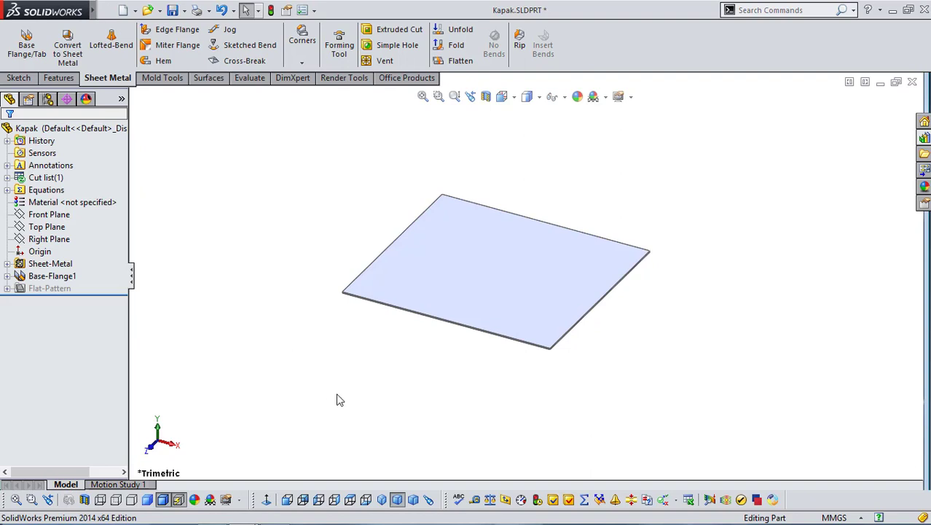
Examine the cover plate and the Sac-Kasa case with its hinge side for reference, and return to the Kapak part.
scroll(419, 303, "down", 3)
middle_click_drag(422, 295, 515, 177)
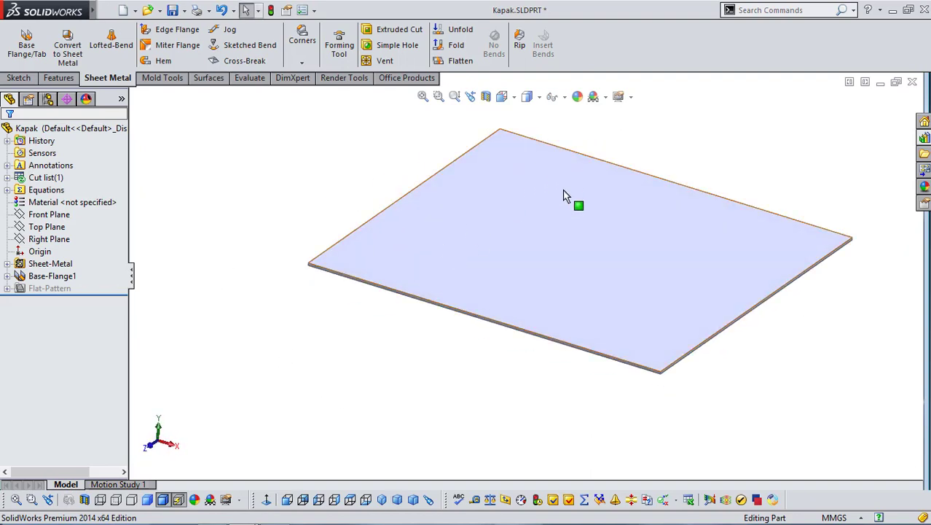
scroll(548, 339, "down", 3)
scroll(444, 382, "up", 5)
scroll(516, 310, "down", 5)
scroll(450, 372, "up", 4)
scroll(450, 373, "up", 3)
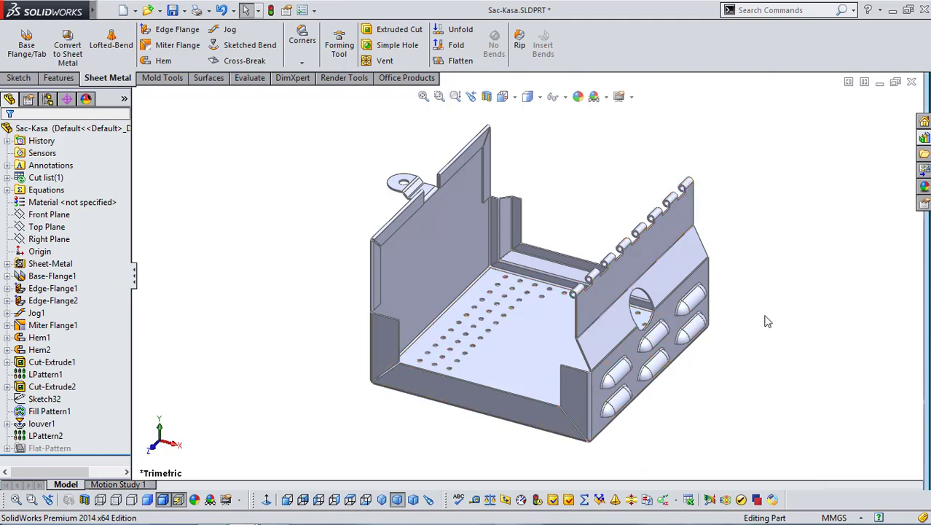
key("ctrl+Tab")
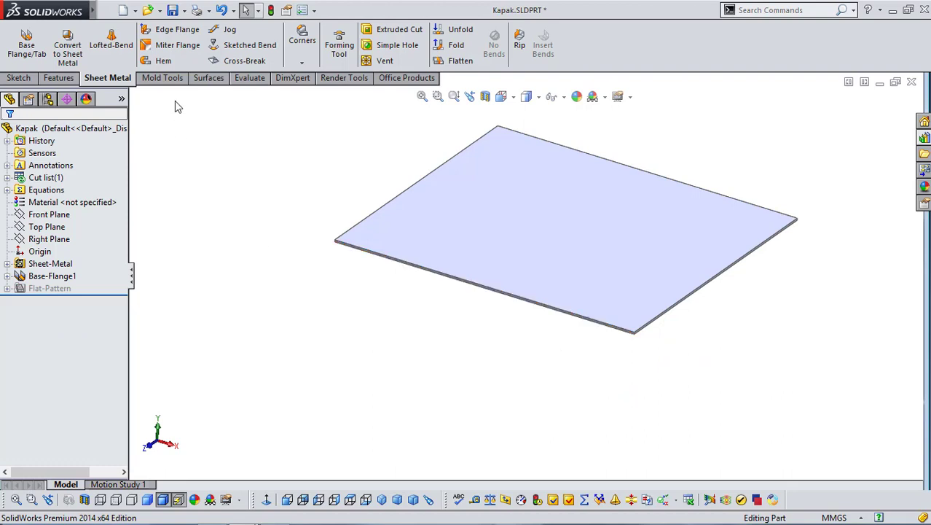
Add a Rolled hem to the plate's 150 mm front edge with a 300° angle and 1.50 mm radius.
left_click(161, 62)
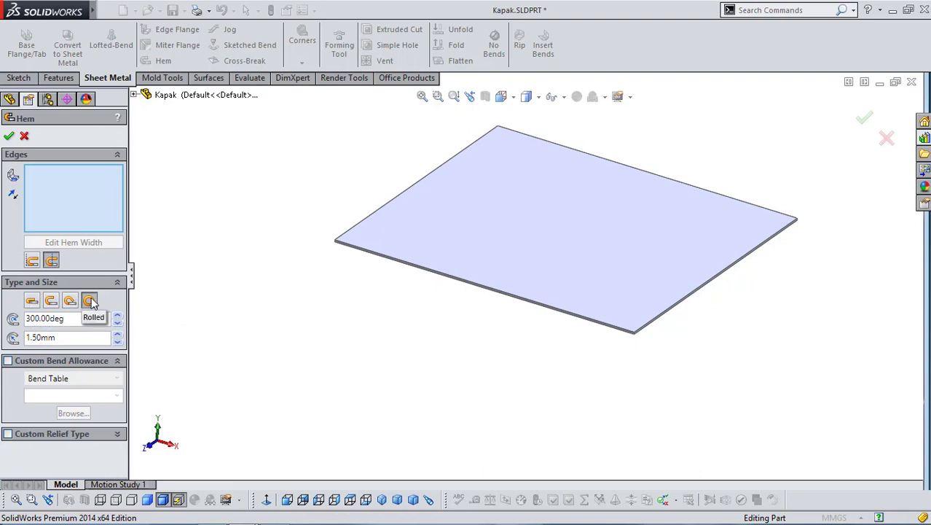
left_click(508, 301)
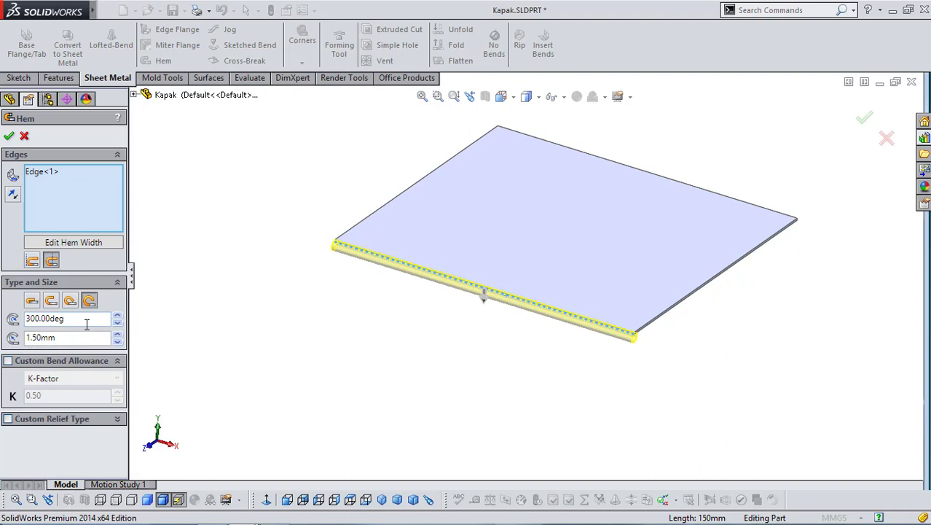
left_click(334, 499)
scroll(328, 272, "down", 6)
scroll(548, 256, "down", 2)
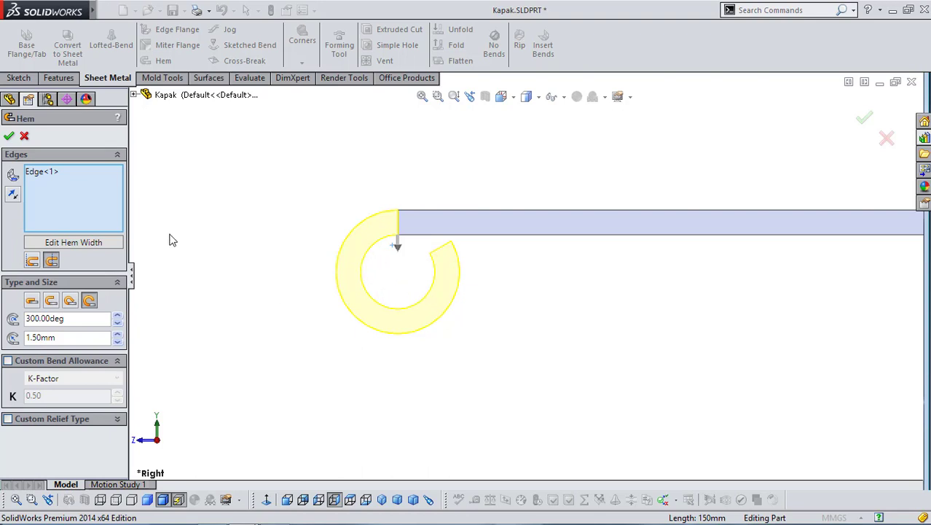
left_click(12, 137)
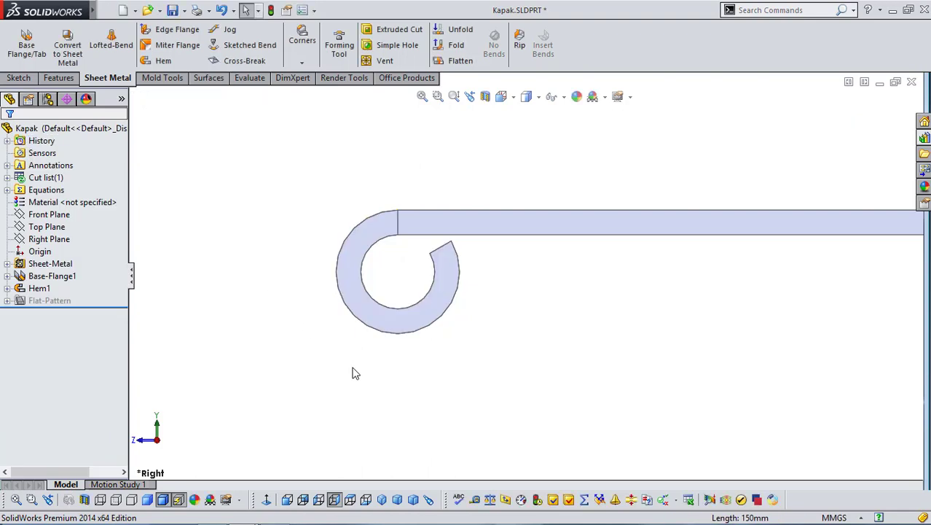
Open a sketch on the plate's upper face, facing it squarely with hidden lines visible at the hem's +X end.
middle_click_drag(353, 372, 416, 395)
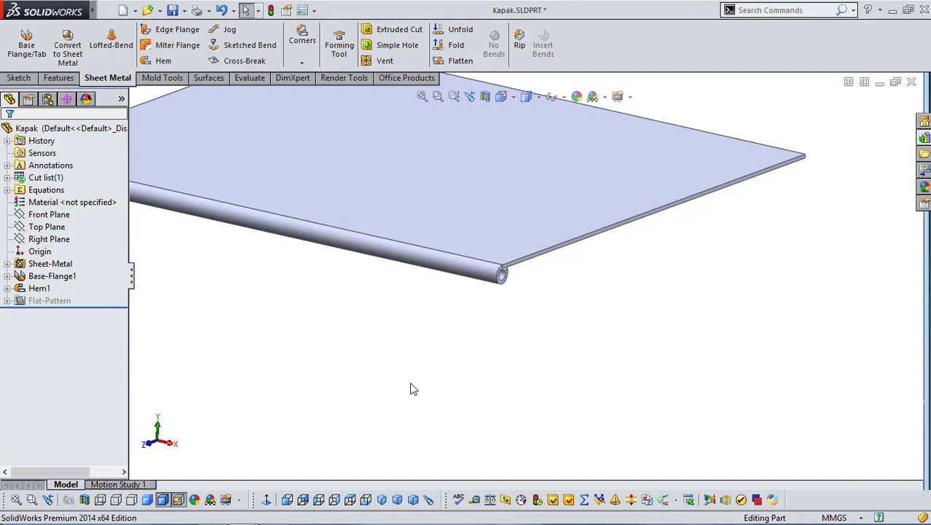
left_click(474, 231)
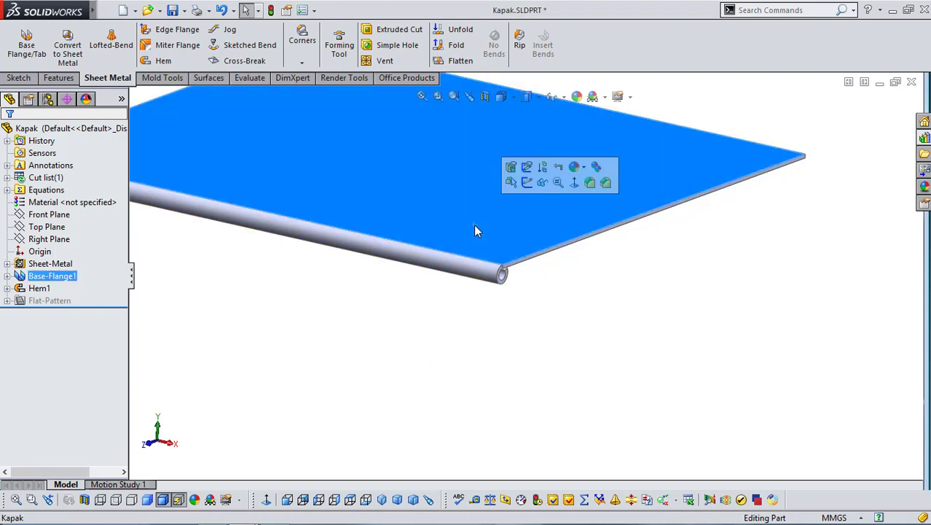
left_click(526, 183)
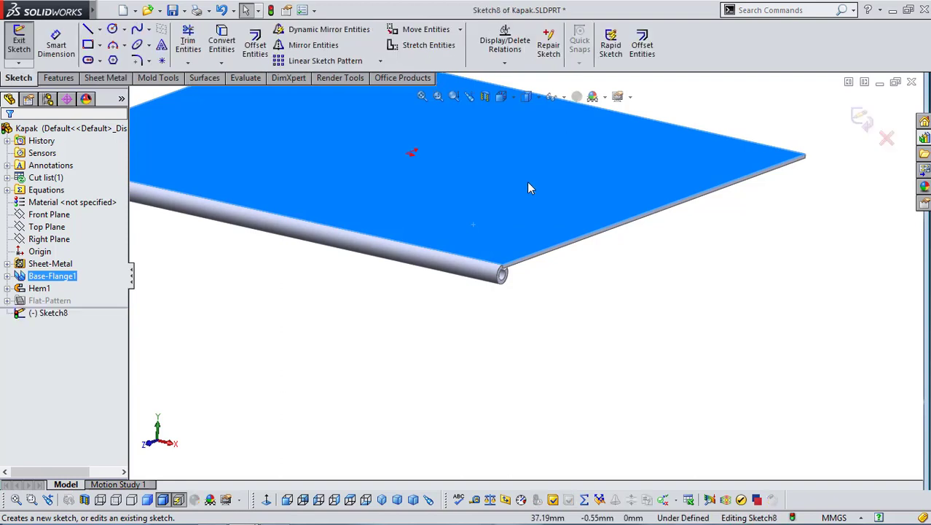
left_click(466, 360)
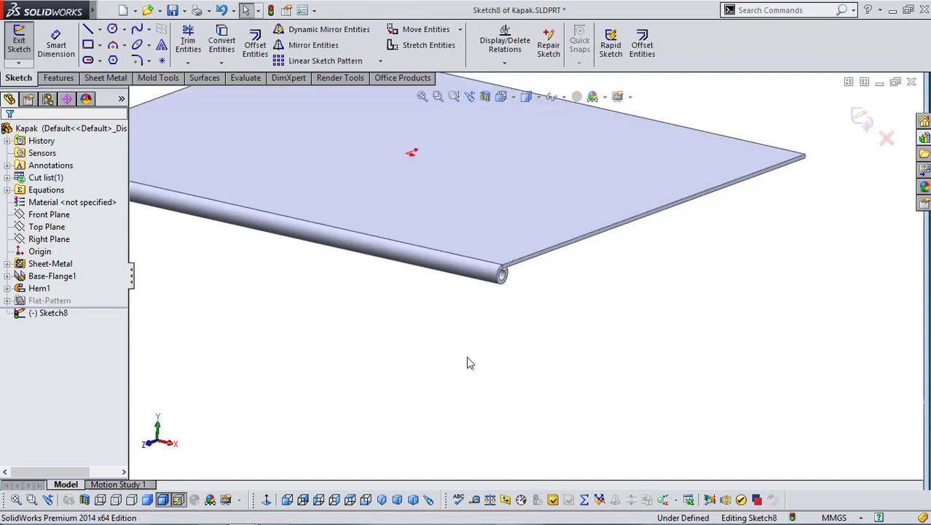
left_click(266, 499)
scroll(692, 459, "down", 4)
scroll(644, 408, "down", 1)
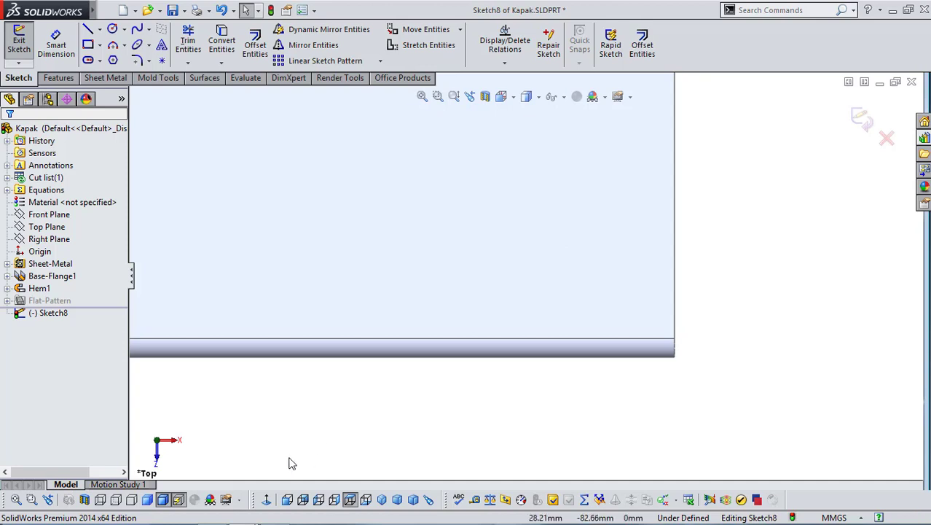
left_click(116, 501)
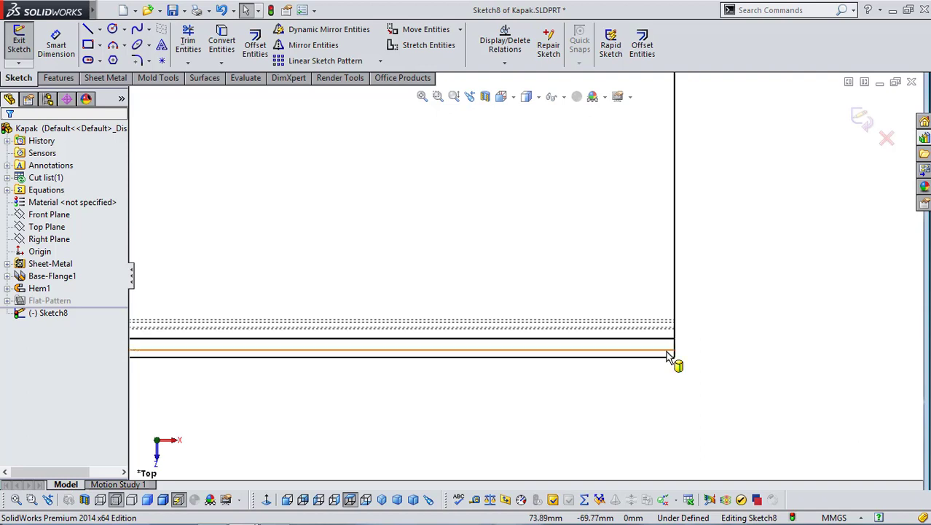
Draw a corner rectangle about 15 by 5 mm across the hem, extending slightly beyond the plate's +X end.
left_click(88, 45)
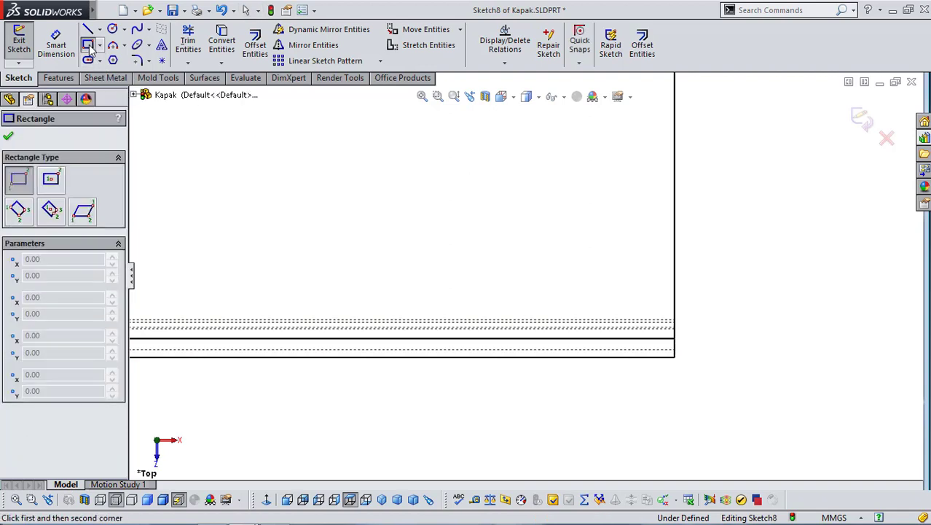
left_click(574, 357)
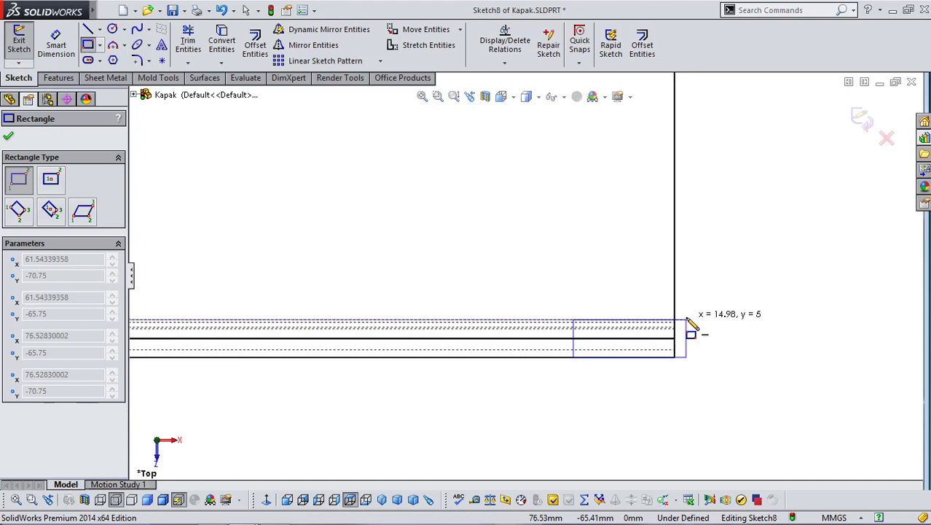
left_click(687, 319)
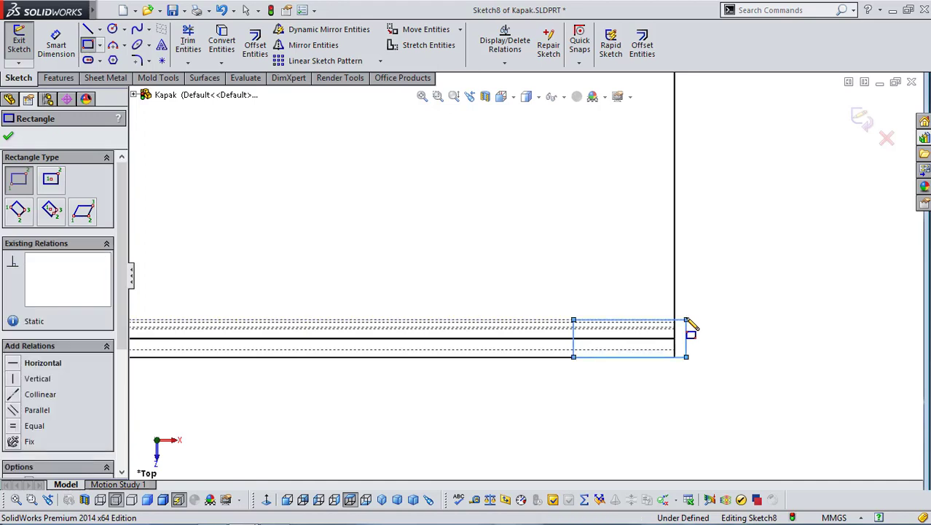
key("Escape")
Make the rectangle's inner horizontal line Collinear with the hem bend's inner silhouette edge.
scroll(640, 339, "down", 3)
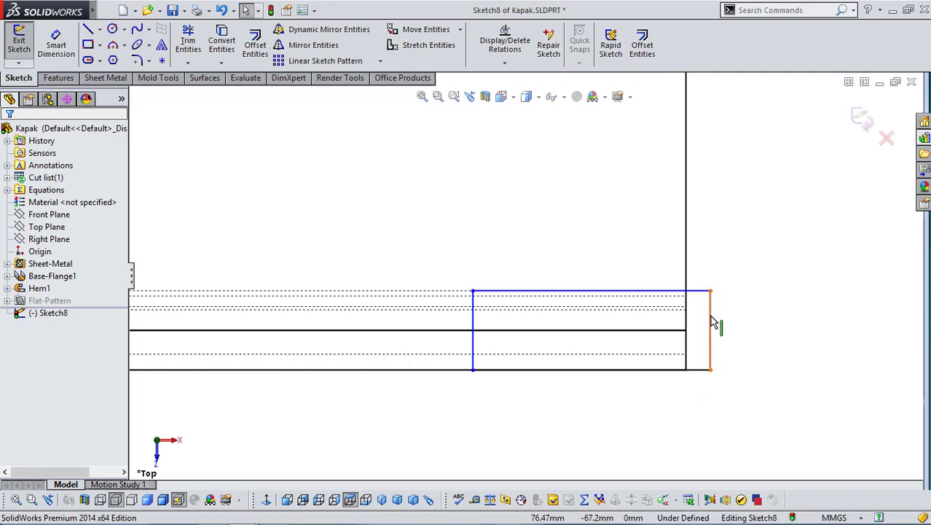
mouse_move(702, 293)
left_mouse_down()
mouse_move(696, 260)
mouse_move(709, 273)
mouse_move(707, 298)
mouse_move(707, 289)
left_mouse_up()
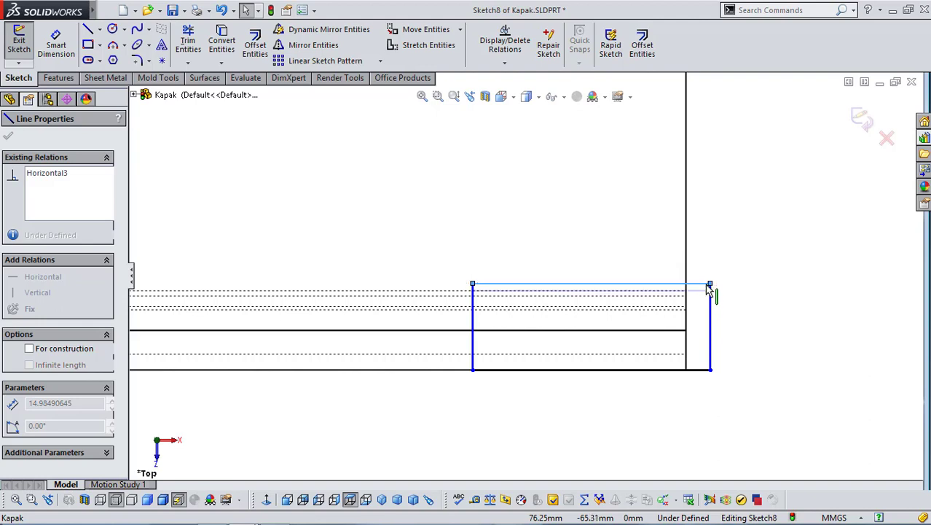
left_click_drag(708, 289, 729, 293)
key("Escape")
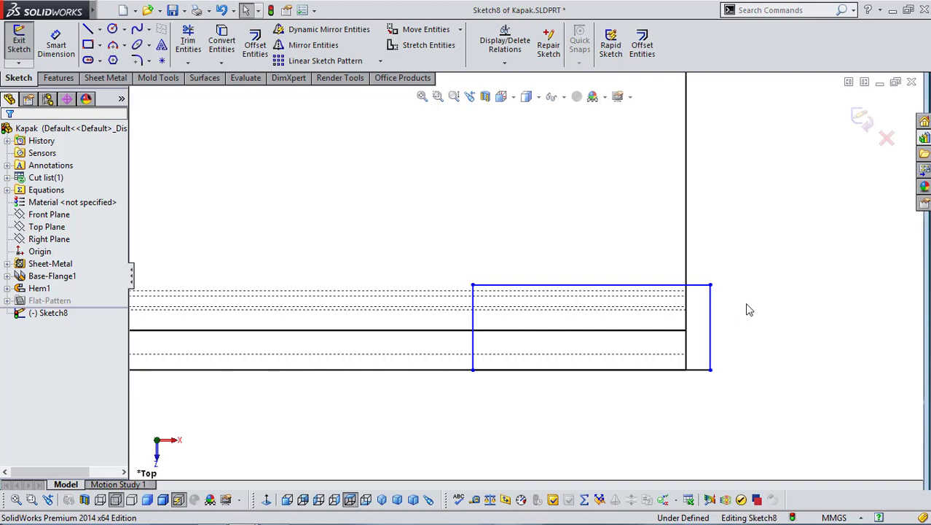
left_click(702, 293)
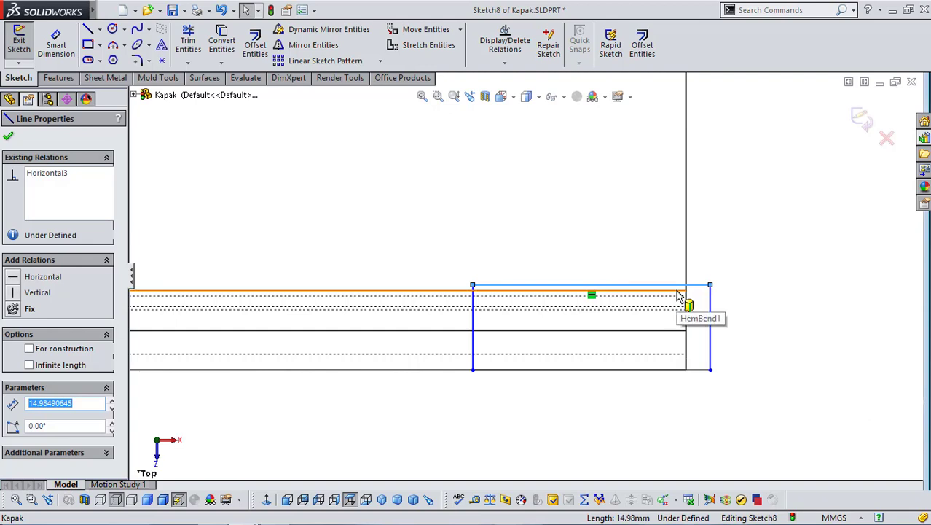
left_click(678, 294, "ctrl")
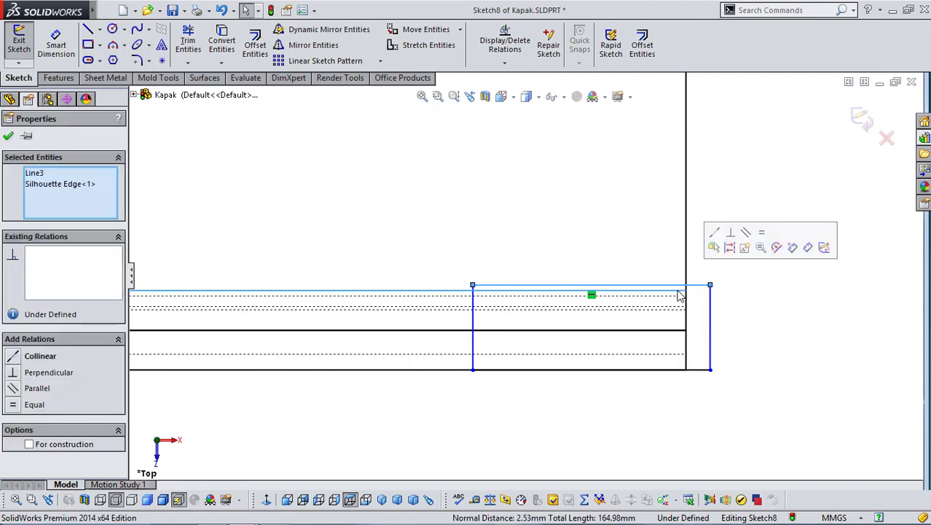
left_click(713, 234)
left_click(747, 317)
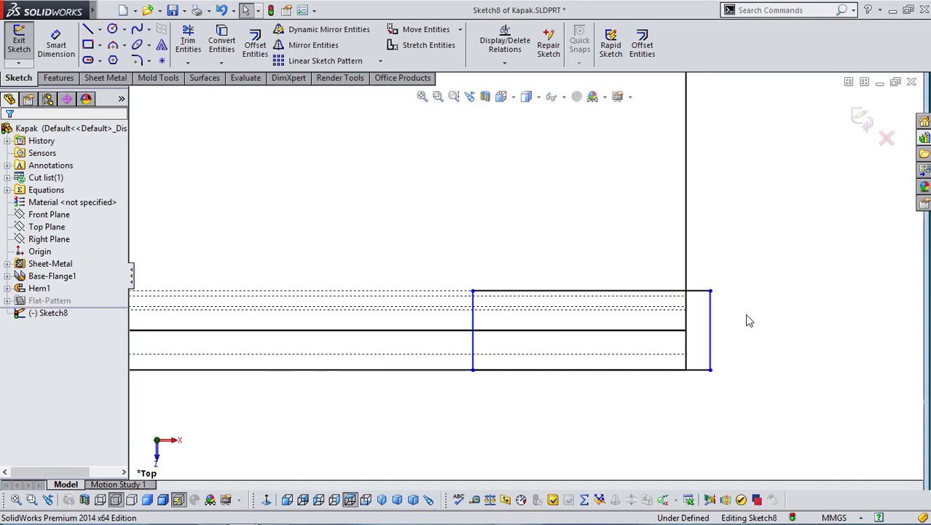
middle_click_drag(755, 314, 692, 292)
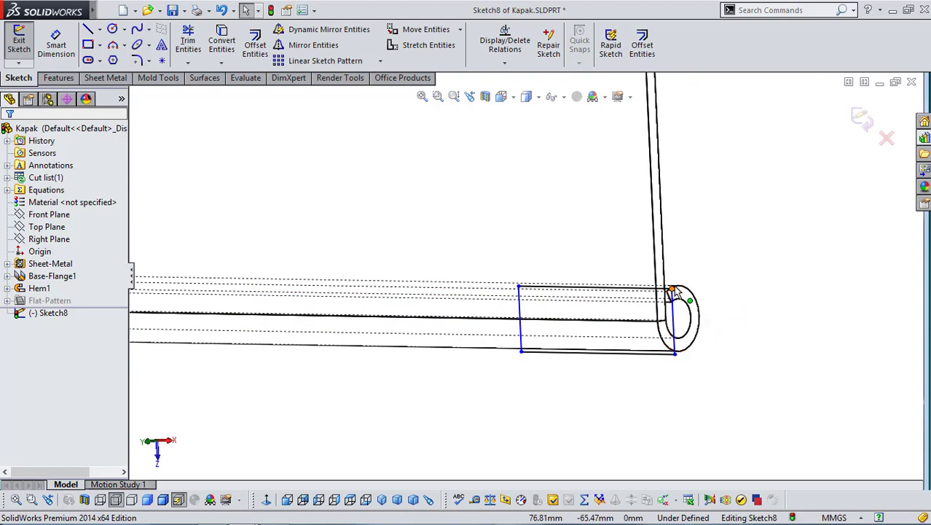
scroll(679, 290, "up", 1)
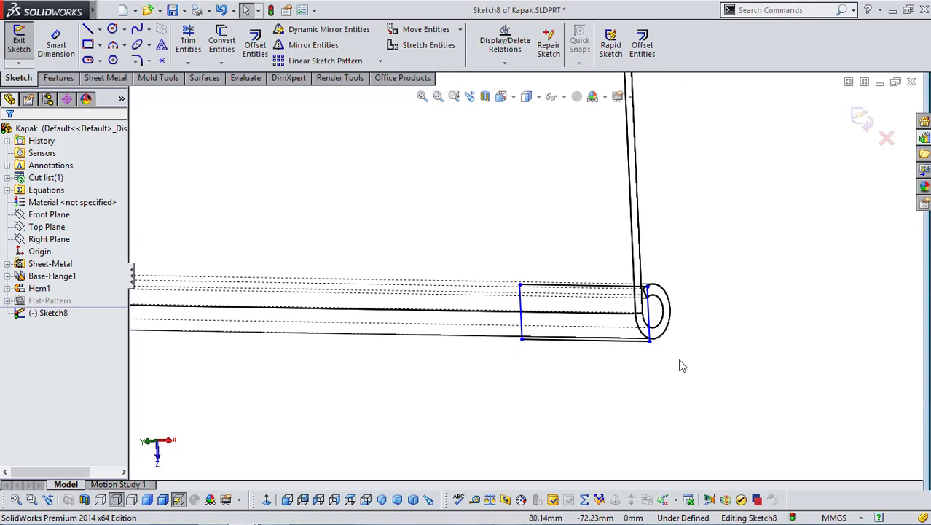
left_click(266, 500)
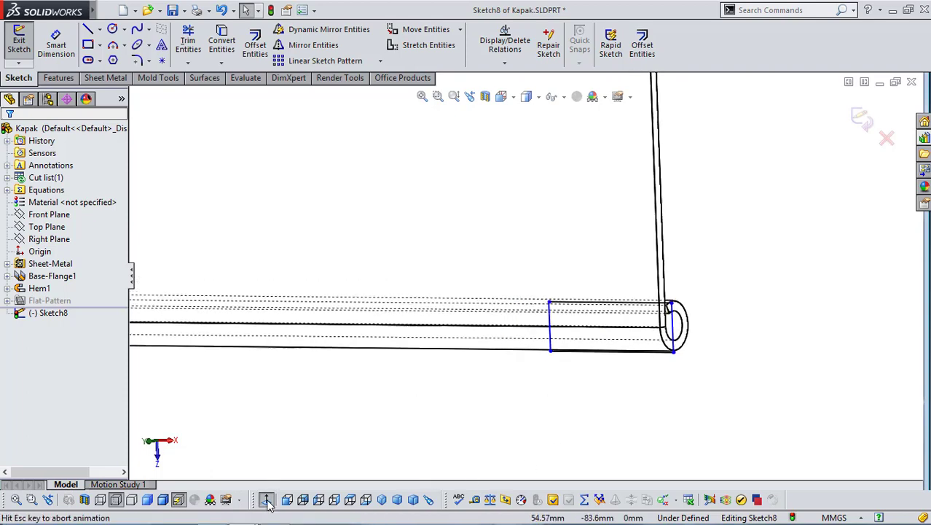
scroll(700, 450, "down", 6)
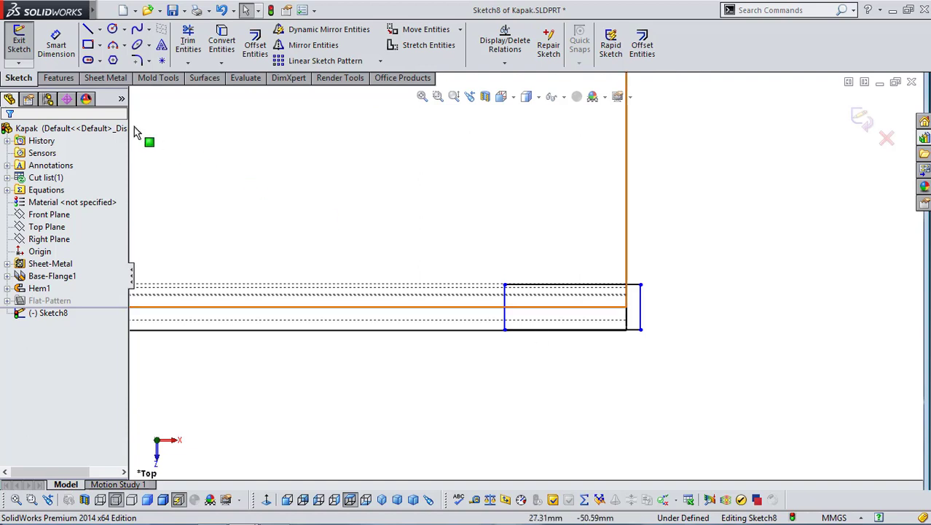
Dimension the rectangle's horizontal side along the hem to 11 mm.
left_click(56, 56)
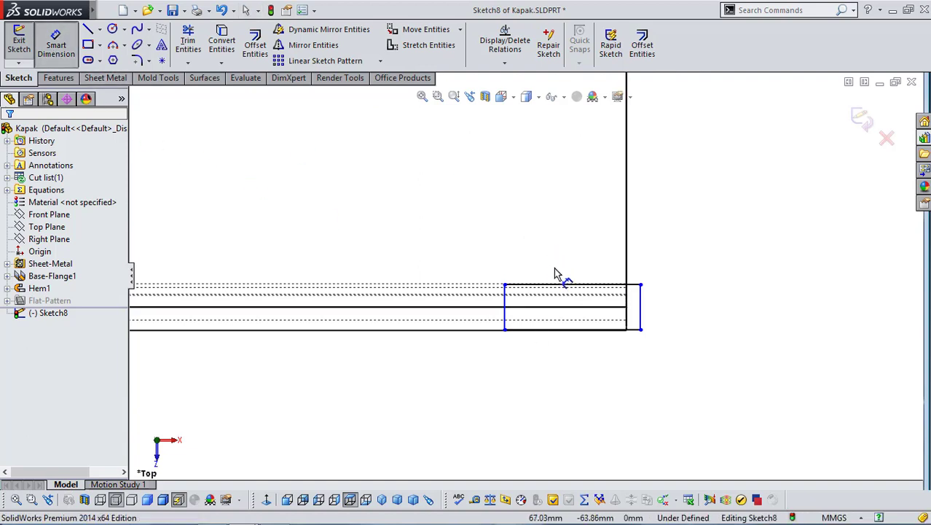
left_click(564, 287)
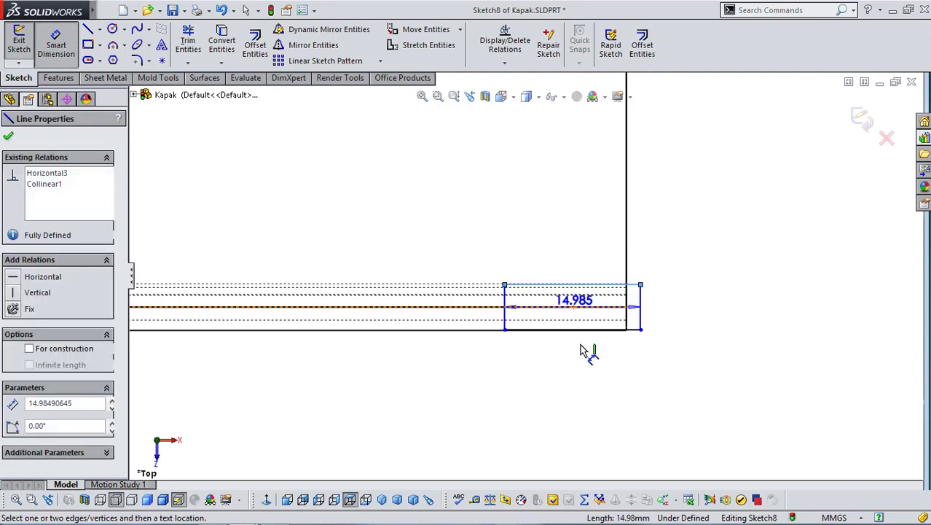
left_click(576, 378)
type("11")
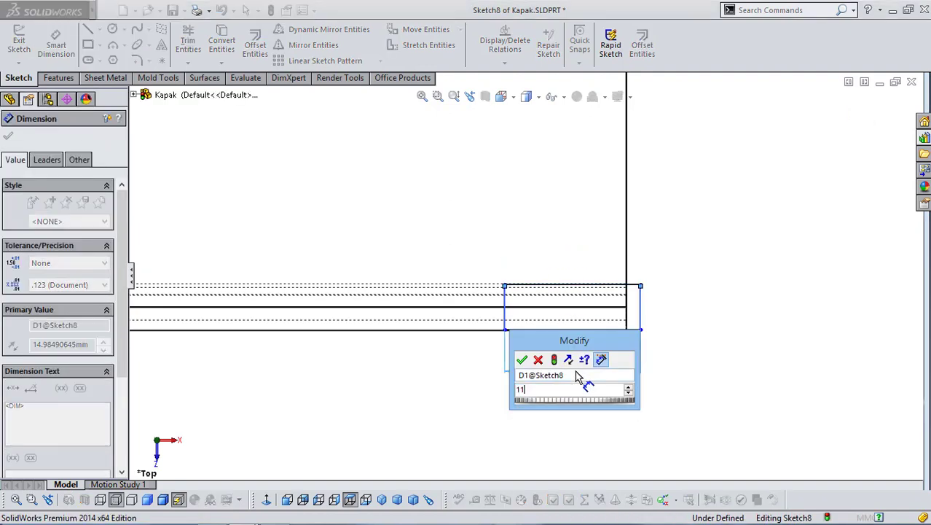
key("Return")
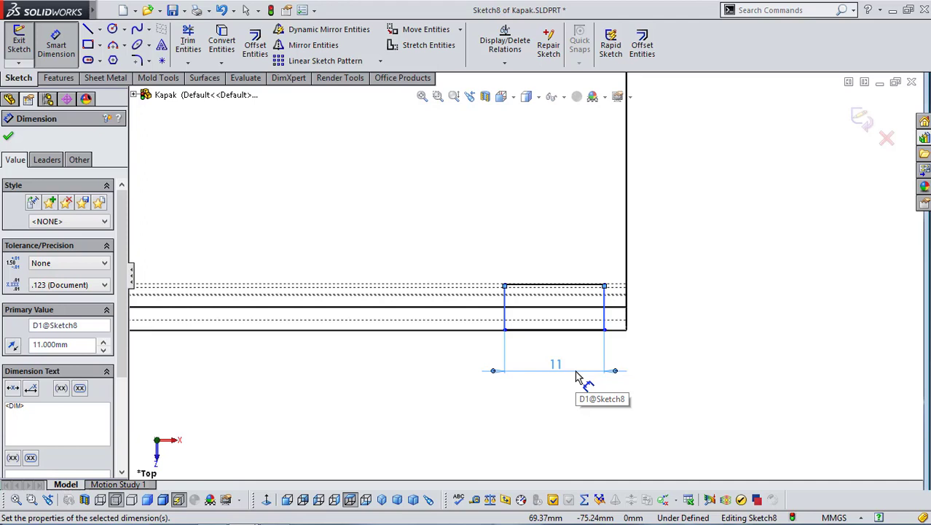
left_click(672, 352)
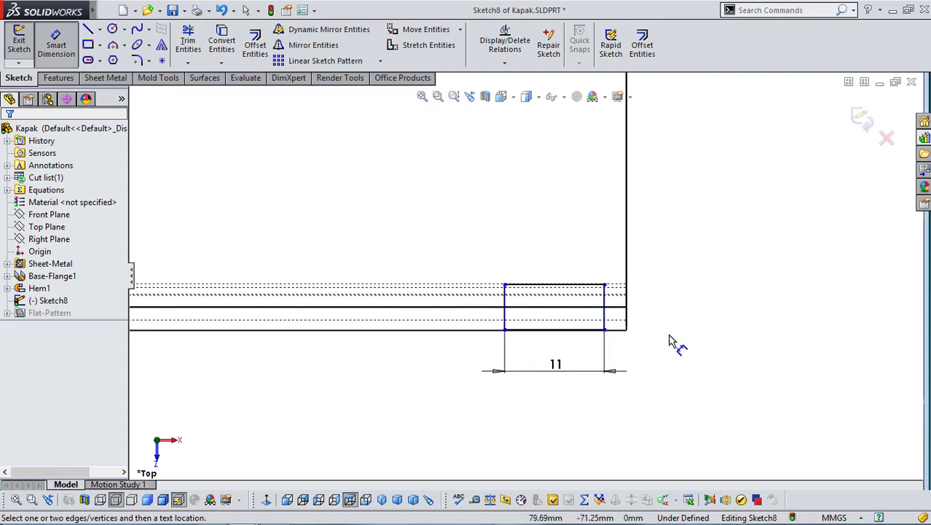
Shift the rectangle past the plate's +X end and dimension its outer vertical side 0.5 mm from the plate's side edge.
key("Escape")
left_click_drag(611, 321, 635, 323)
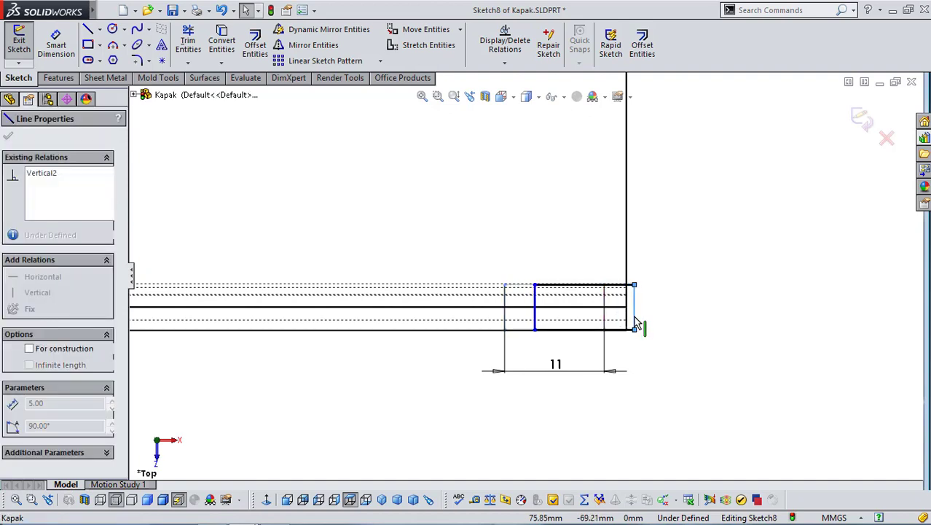
left_click(665, 349)
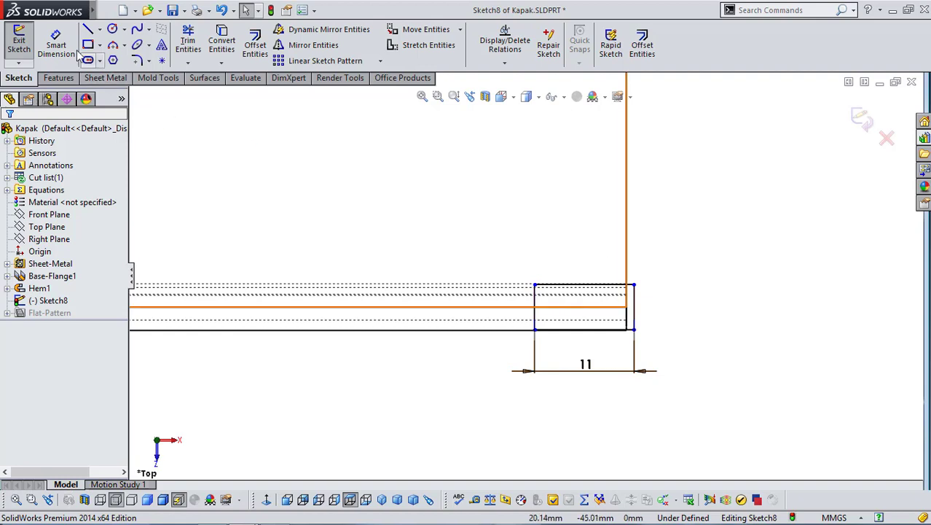
left_click(56, 42)
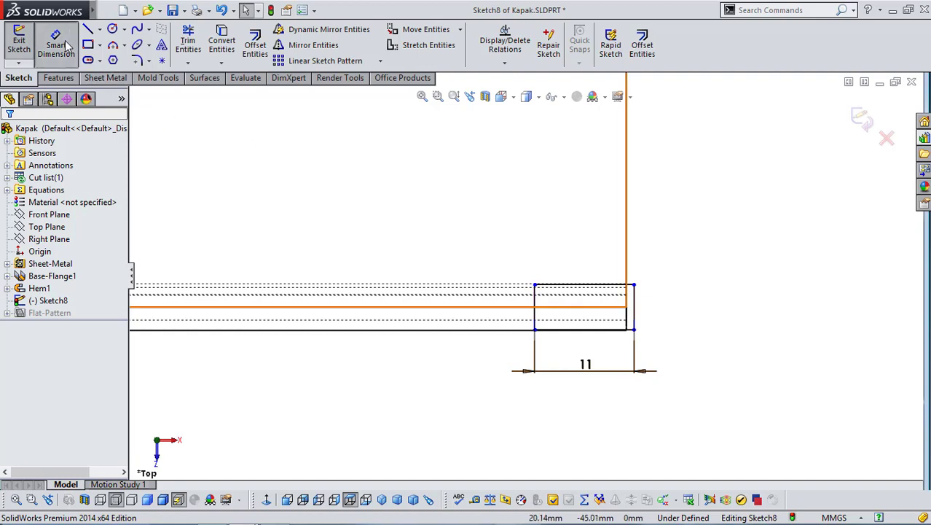
left_click(636, 308)
left_click(637, 262)
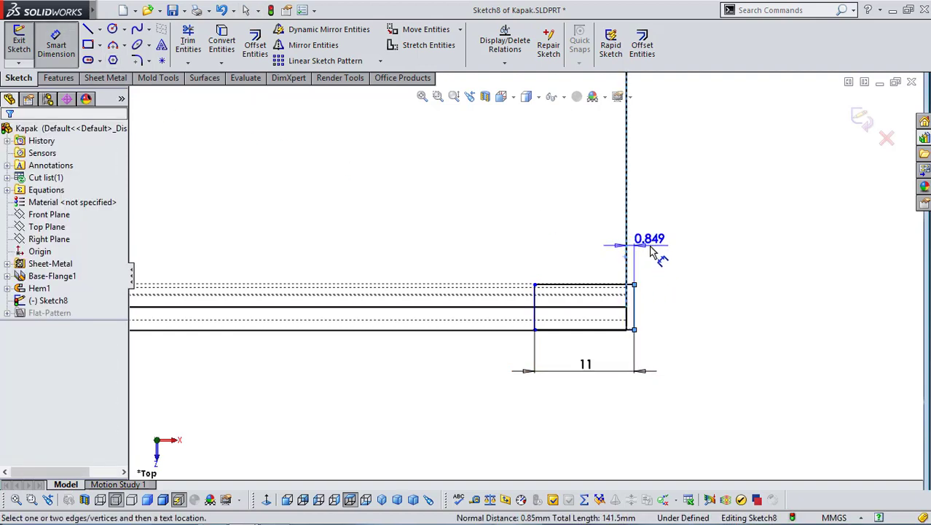
left_click(657, 254)
type("=.5")
key("Return")
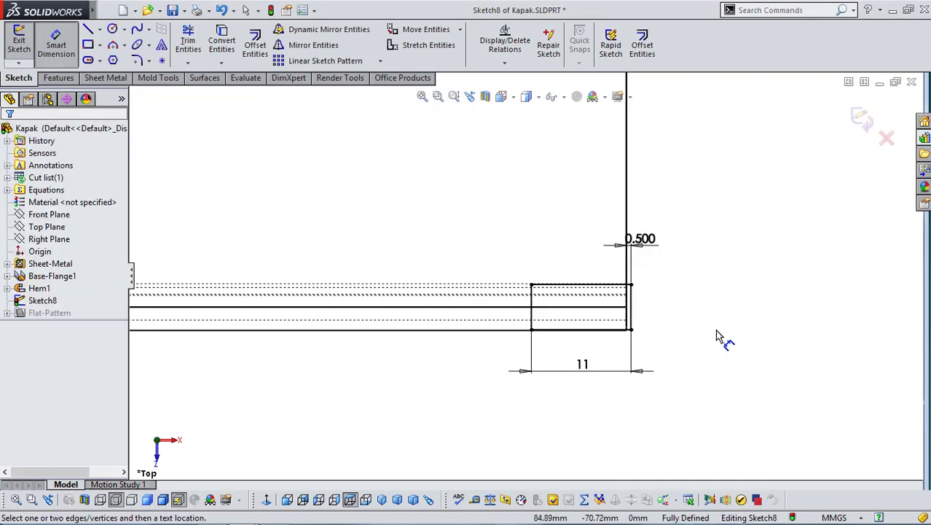
Display the part shaded with edges and cut the rectangle through the hem as a Blind Extruded Cut 6 mm deep.
scroll(720, 338, "up", 3)
mouse_move(685, 333)
middle_mouse_down()
mouse_move(657, 352)
mouse_move(624, 349)
mouse_move(565, 291)
middle_mouse_up()
scroll(623, 349, "up", 2)
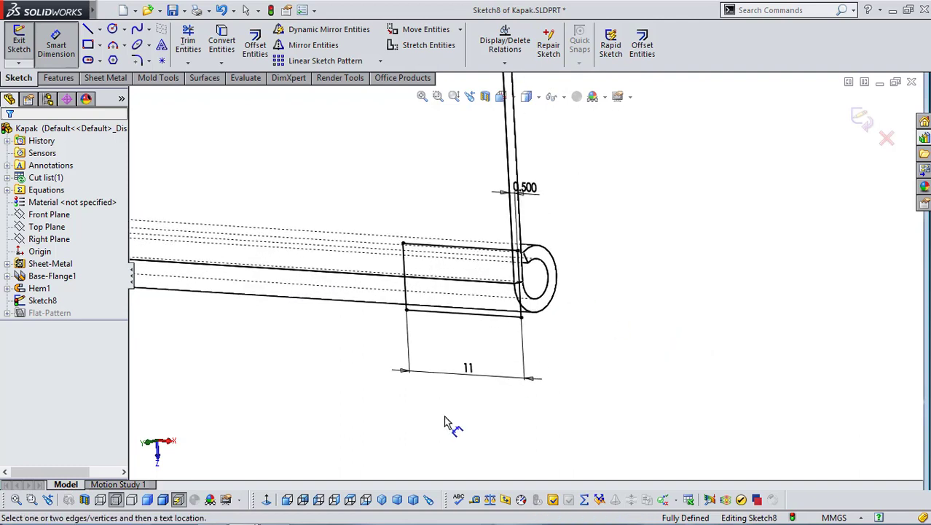
left_click(163, 500)
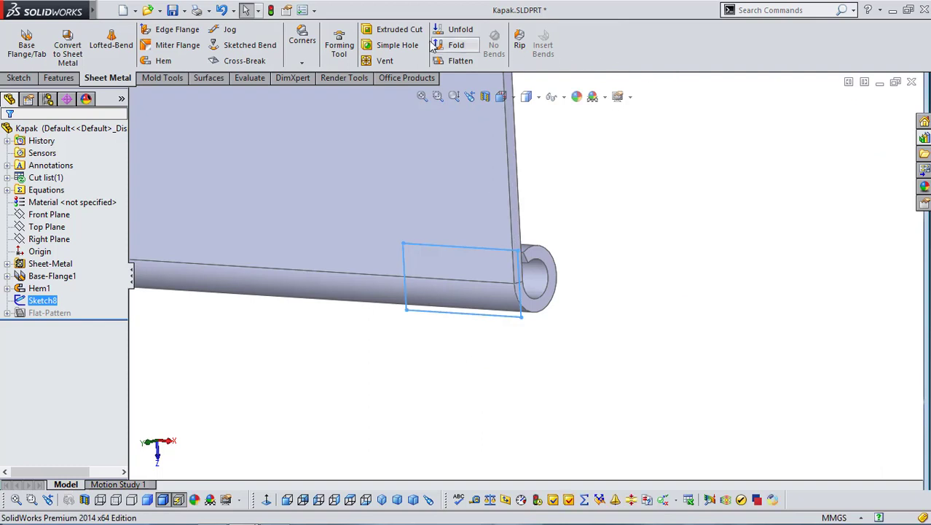
left_click(393, 33)
middle_click_drag(627, 387, 593, 358)
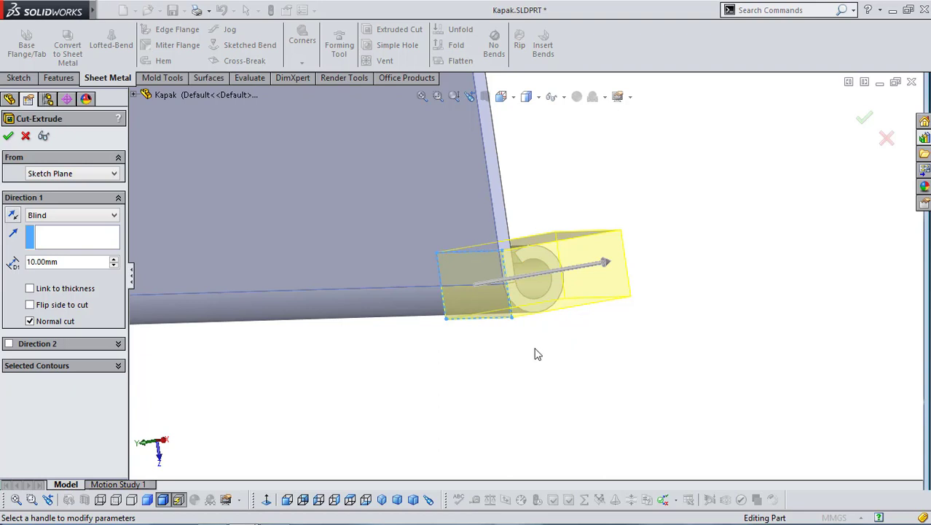
scroll(536, 355, "up", 3)
scroll(508, 277, "down", 4)
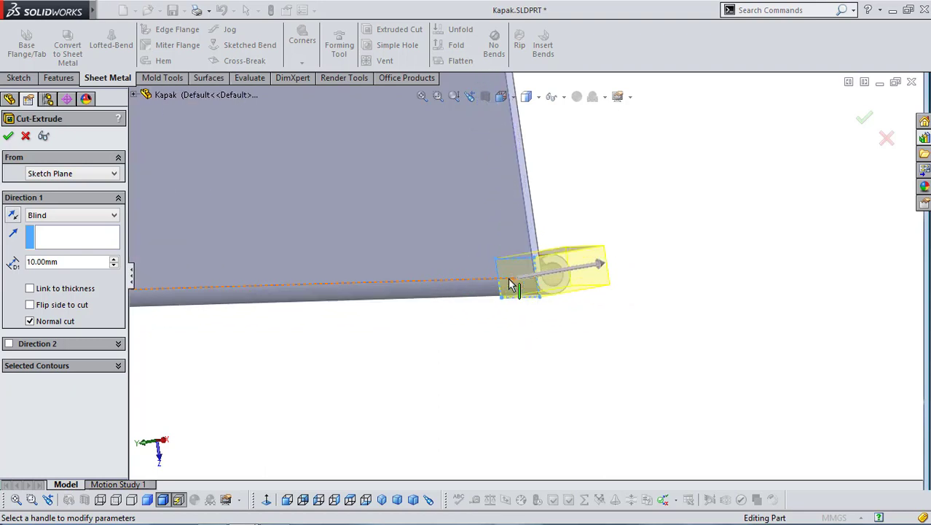
double_click(66, 260)
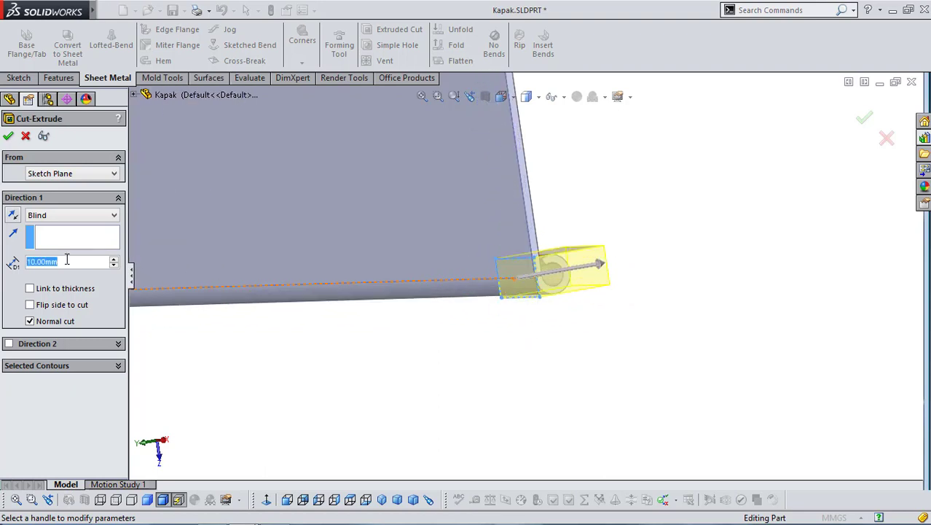
type("5")
key("Return")
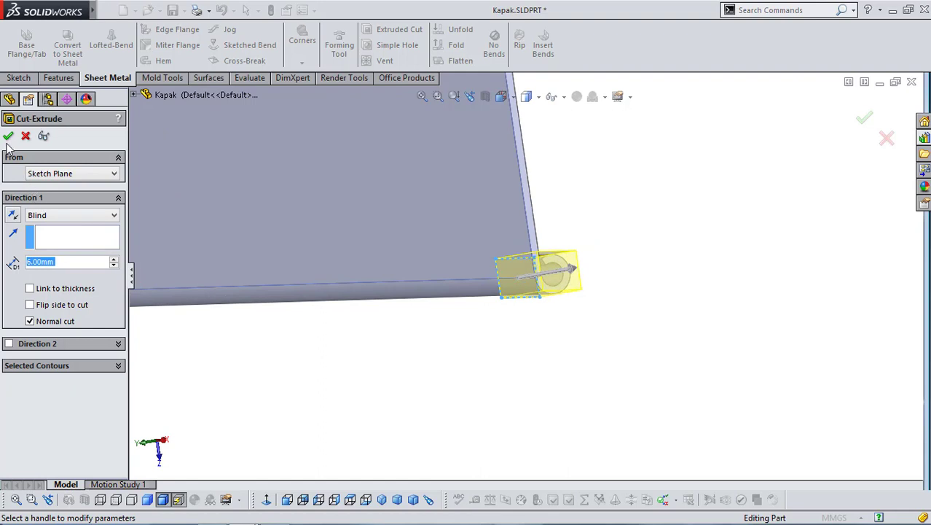
key("Return")
Inspect the notch at the hem's end in the trimetric view, flattening the part and folding it back.
middle_click_drag(440, 407, 471, 280)
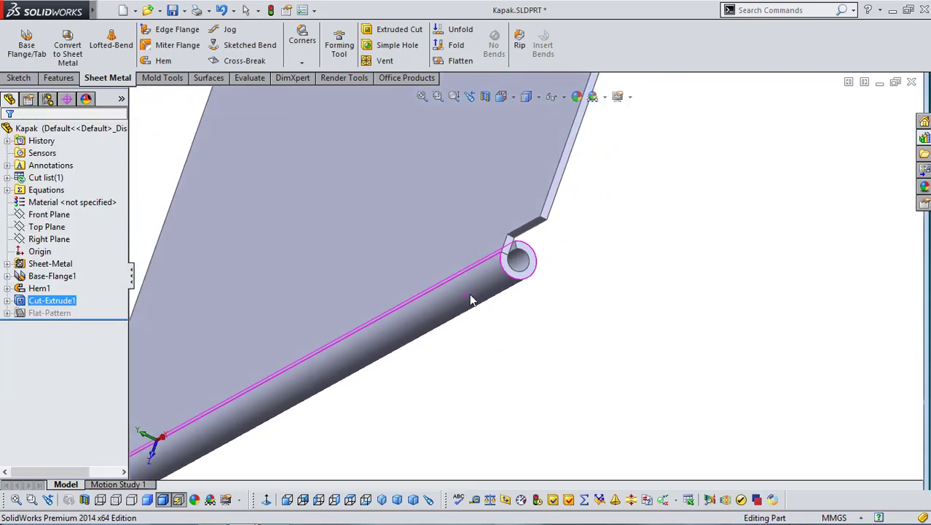
left_click(397, 499)
left_click(480, 442)
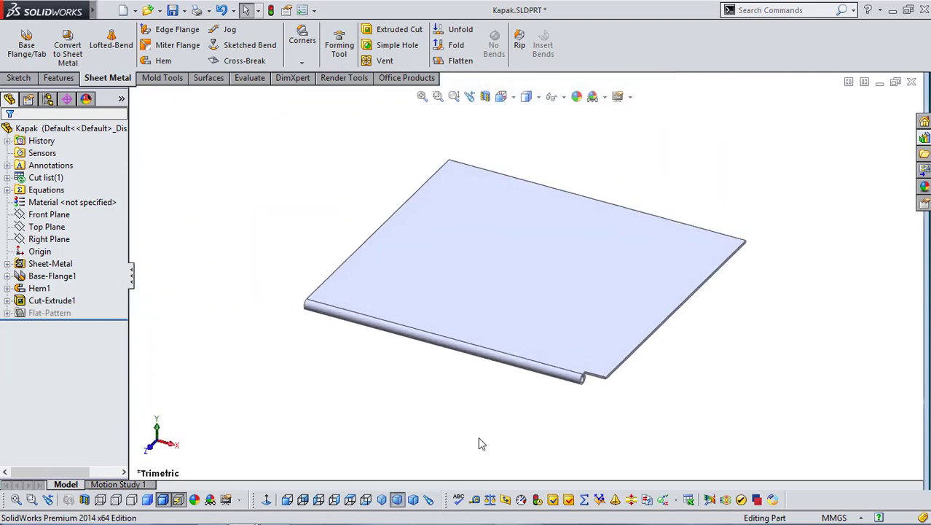
left_click(457, 61)
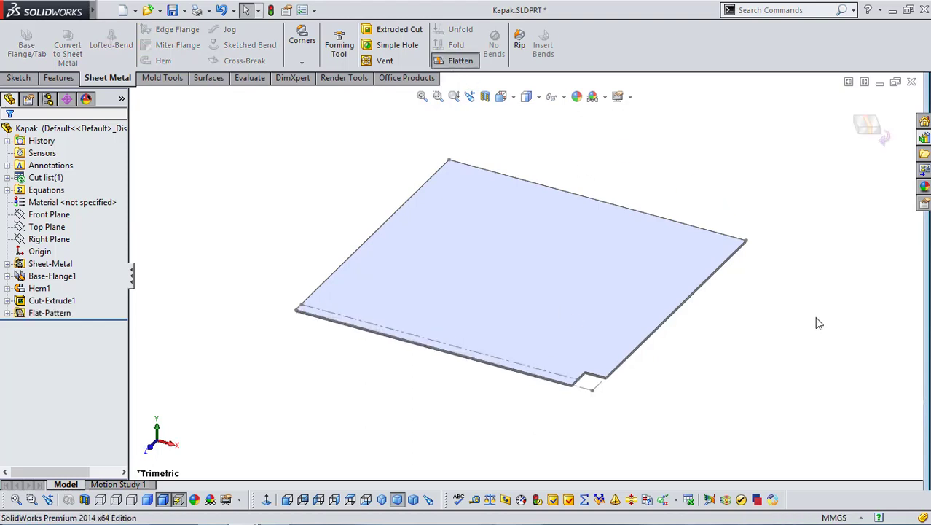
left_click(868, 125)
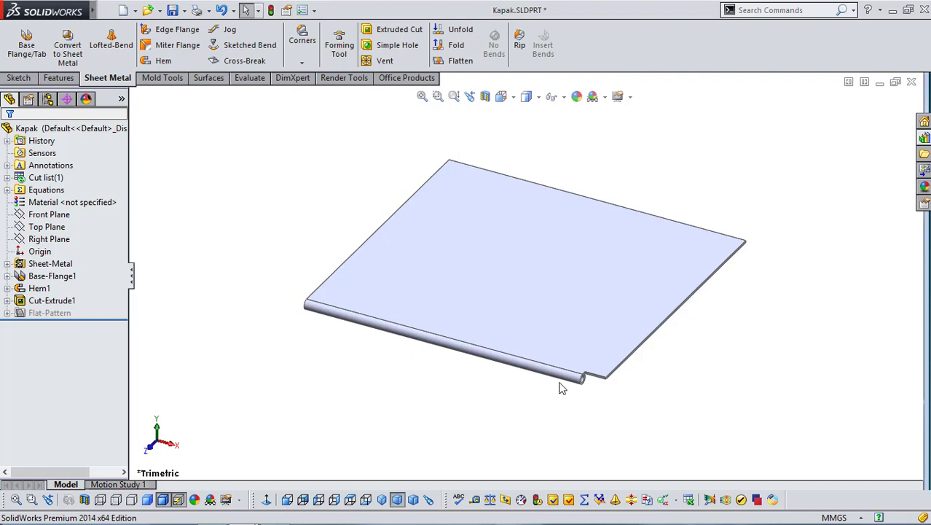
Start a Linear Pattern along the hem's long upper edge with 20 mm spacing and 8 instances.
scroll(561, 388, "down", 2)
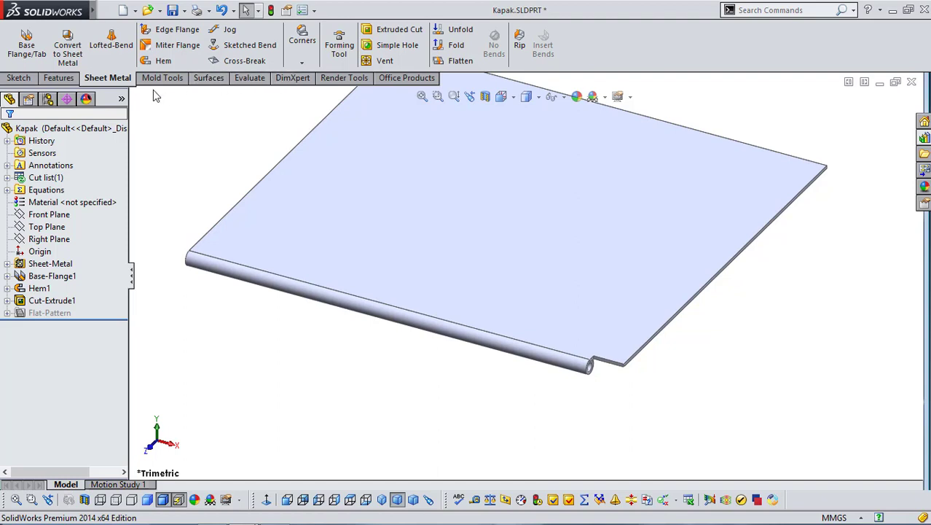
left_click(65, 80)
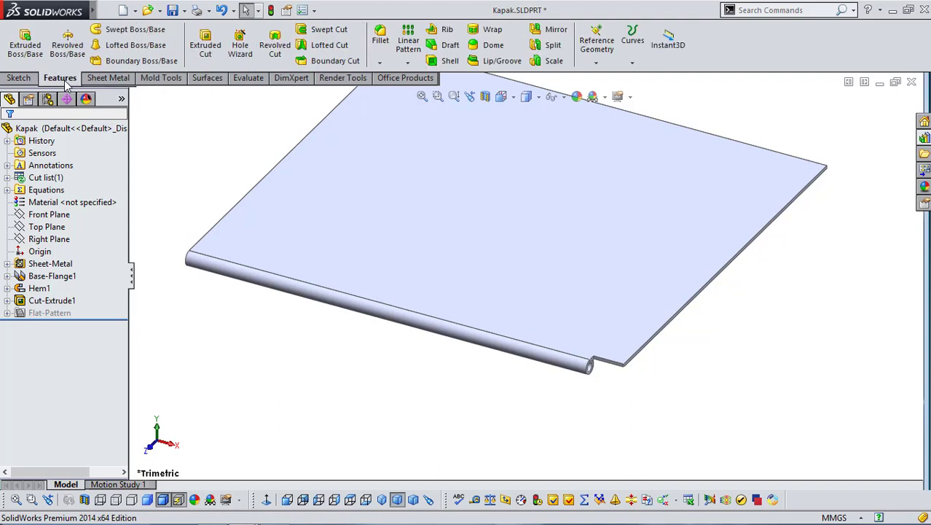
left_click(408, 63)
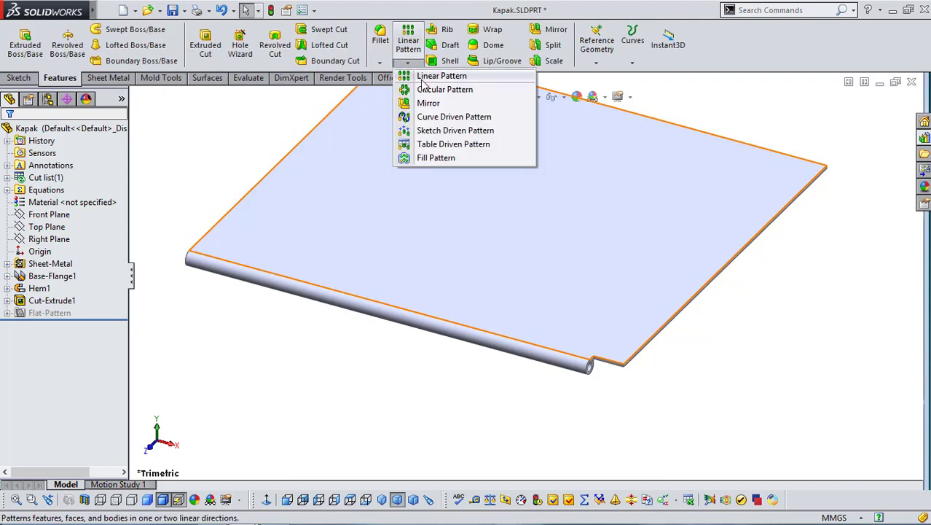
left_click(421, 79)
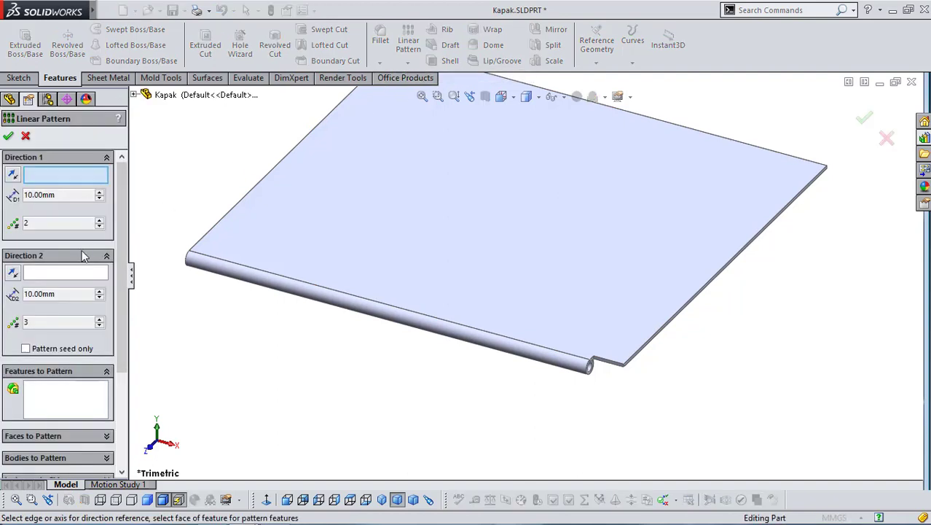
left_click(494, 338)
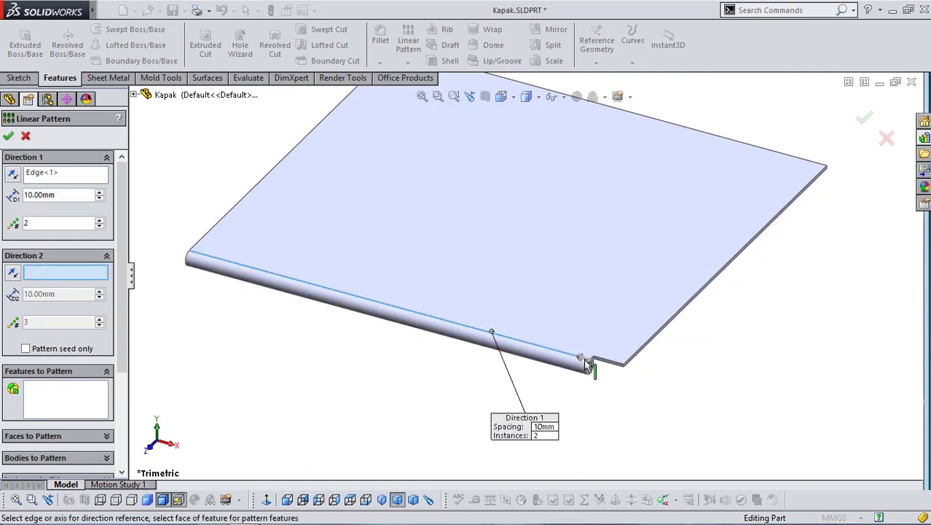
scroll(583, 351, "down", 2)
scroll(582, 343, "up", 3)
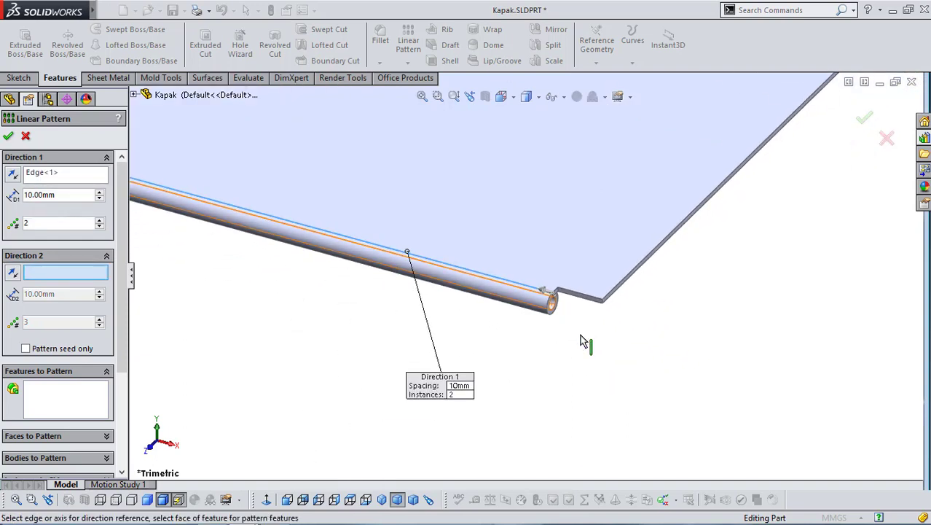
scroll(488, 354, "up", 1)
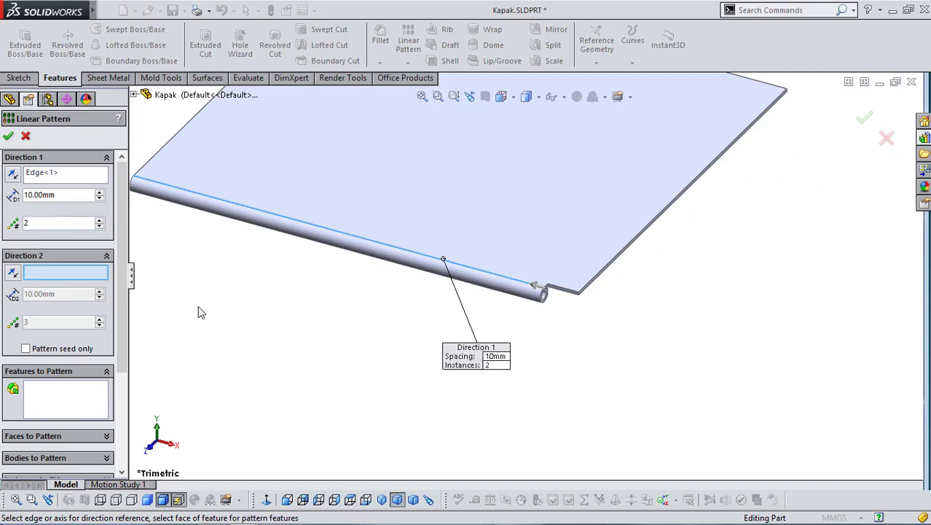
double_click(67, 194)
type("20")
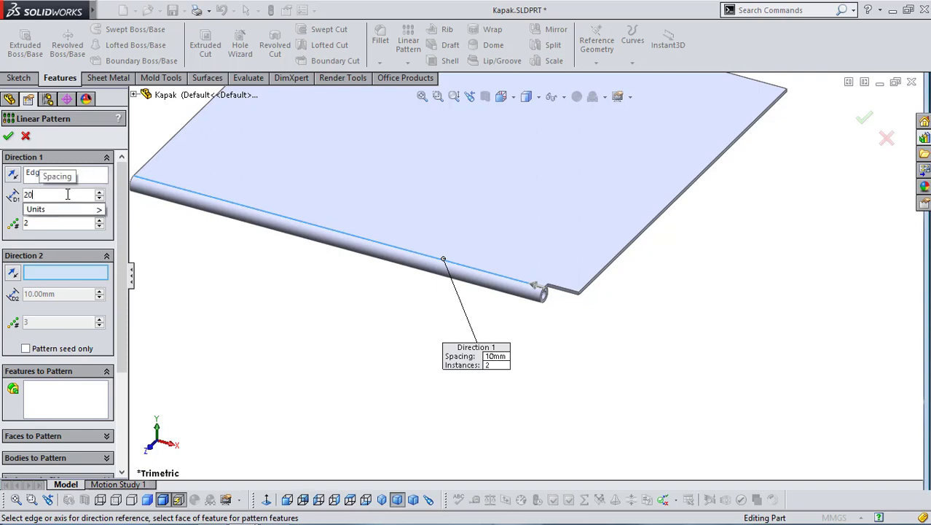
mouse_move(98, 211)
key("Return")
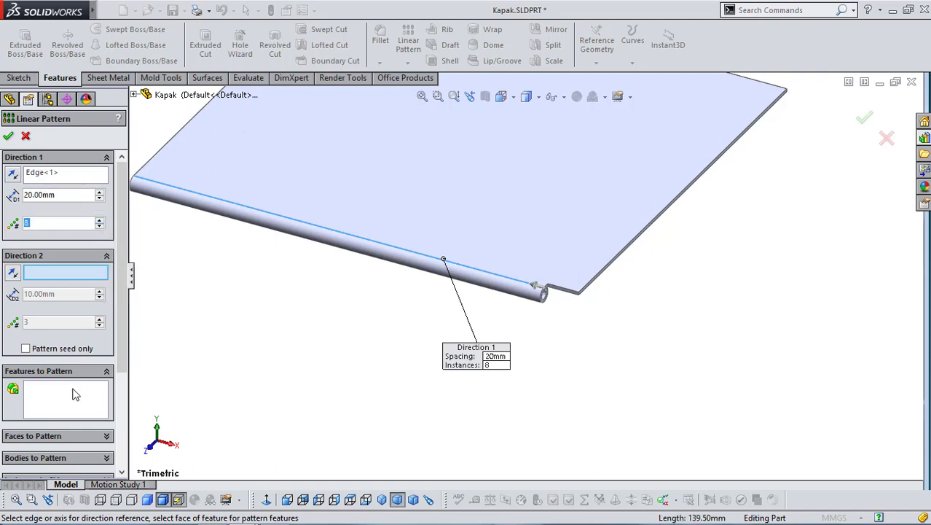
Choose the hem notch Cut-Extrude1 as the feature to pattern.
left_click(62, 412)
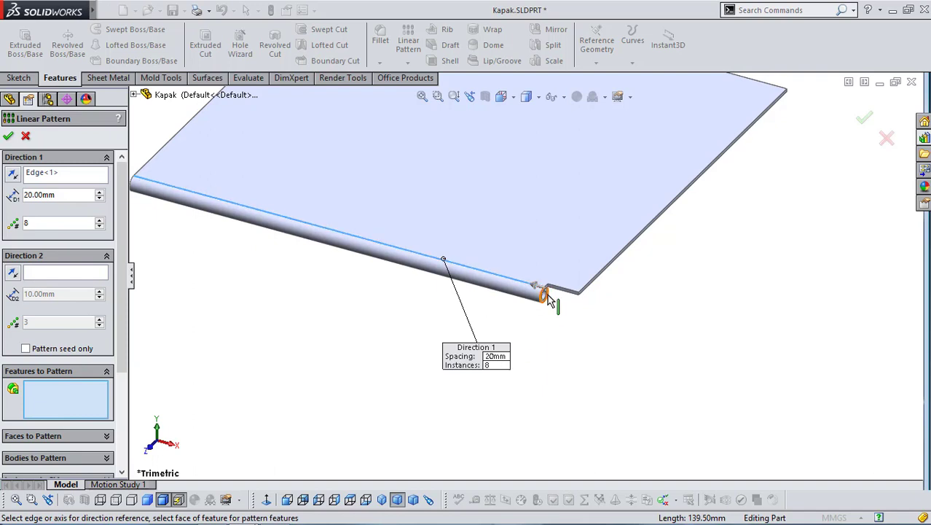
left_click(134, 95)
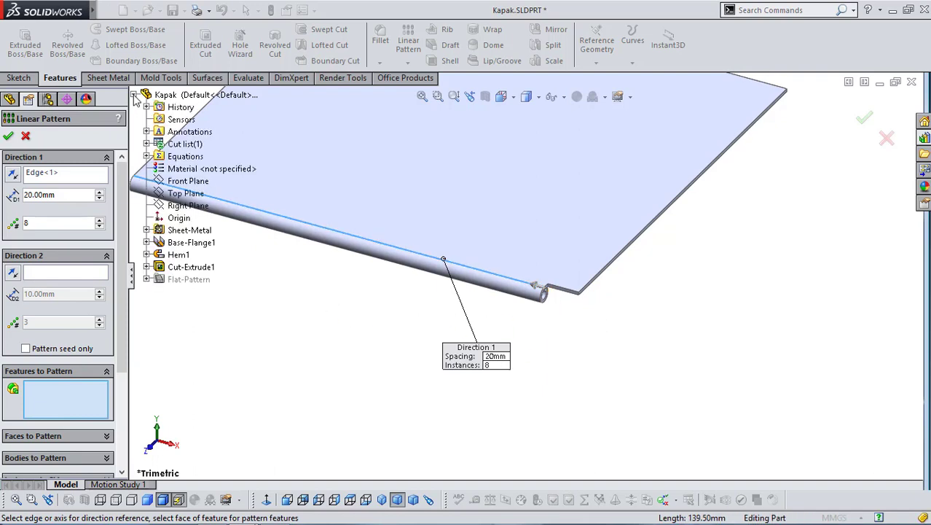
left_click(193, 271)
Examine the notch pattern preview along the hem, checking both hem ends and the instance positions from the trimetric view.
scroll(358, 233, "up", 2)
scroll(337, 248, "down", 5)
scroll(337, 248, "down", 6)
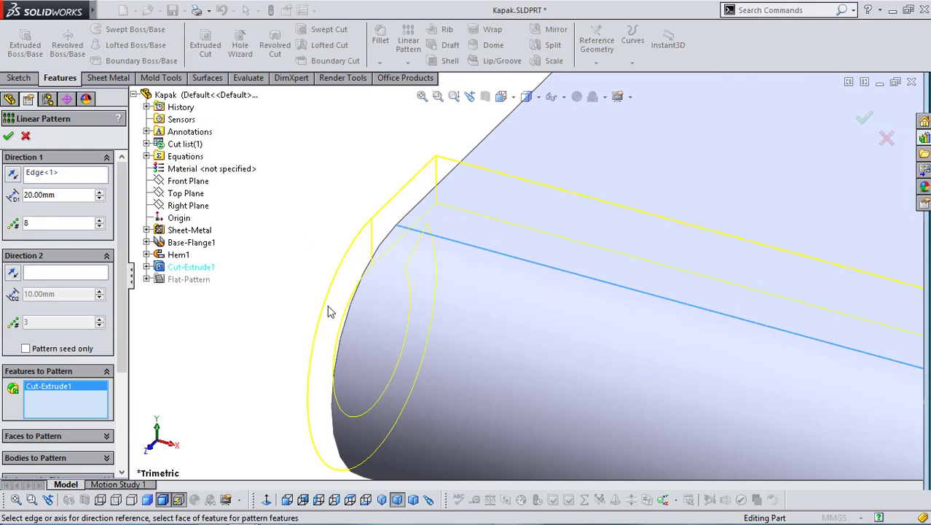
scroll(413, 327, "up", 8)
middle_click_drag(479, 349, 500, 339)
scroll(541, 371, "up", 2)
scroll(541, 371, "up", 2)
left_click(400, 498)
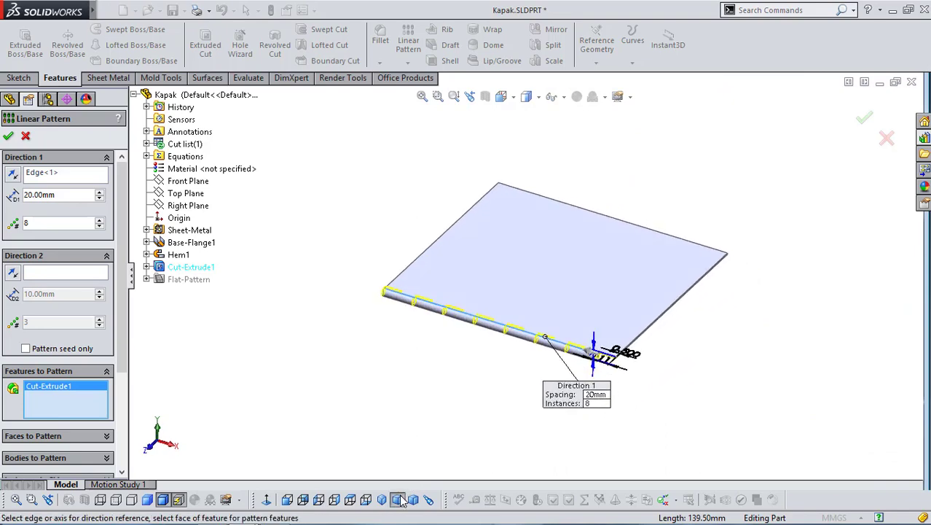
scroll(451, 344, "down", 5)
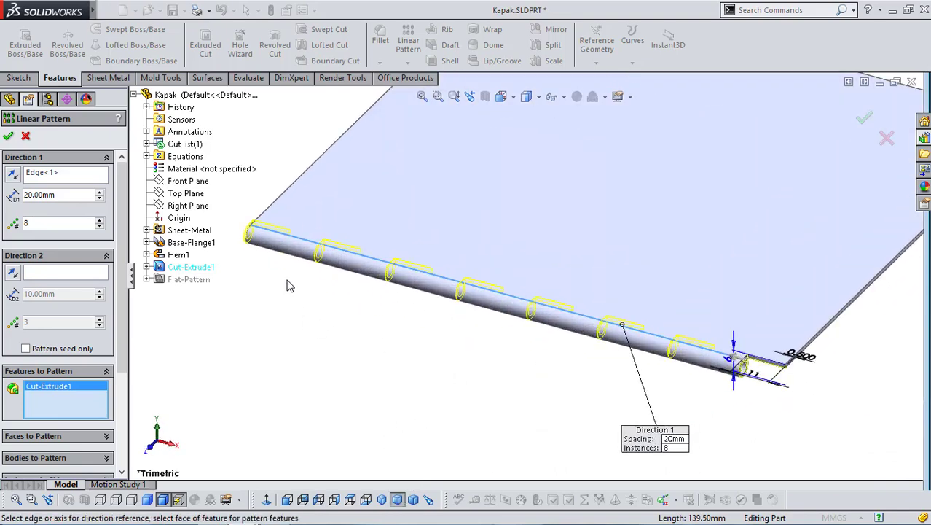
scroll(292, 261, "down", 5)
middle_click_drag(293, 264, 314, 289)
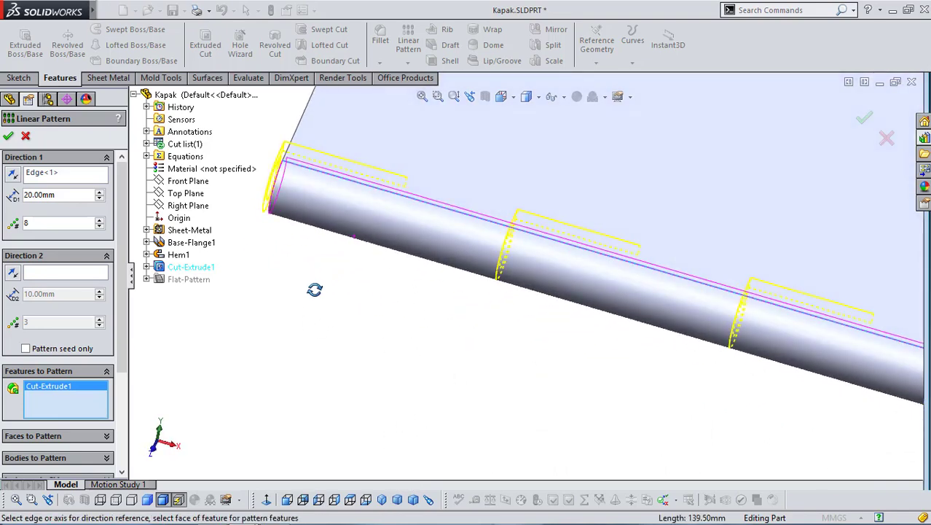
scroll(798, 395, "up", 4)
scroll(751, 343, "down", 4)
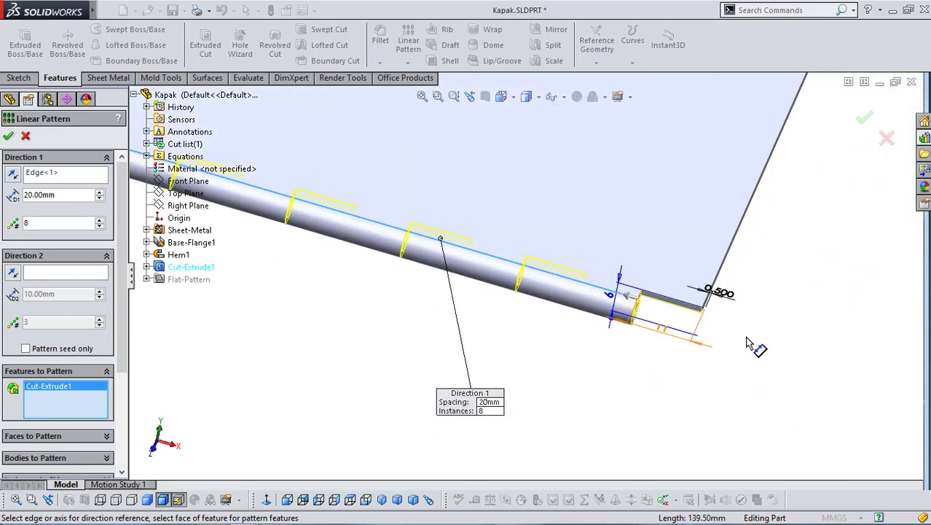
scroll(703, 339, "up", 6)
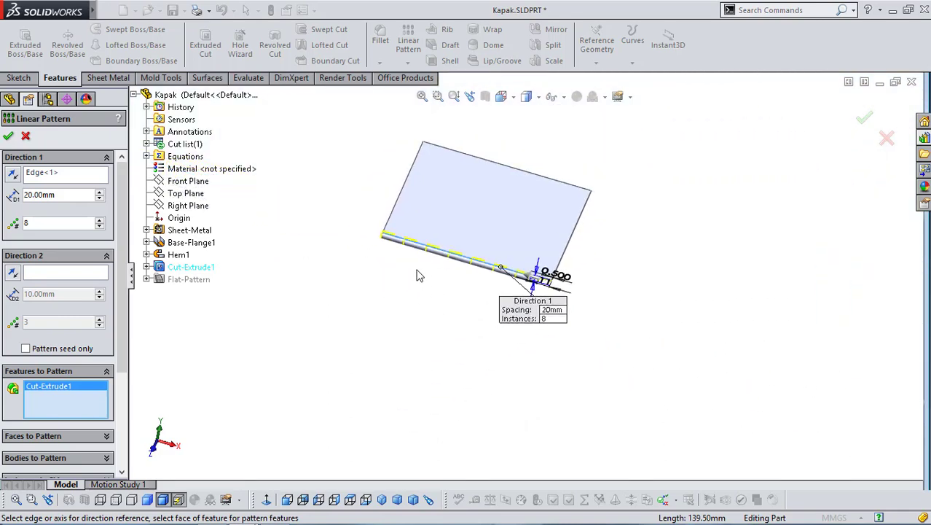
scroll(428, 283, "down", 5)
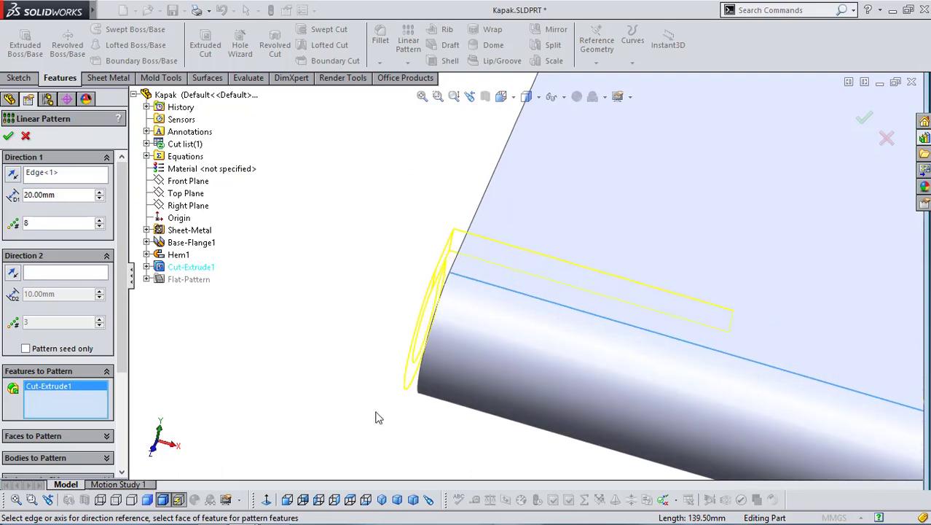
scroll(443, 384, "up", 8)
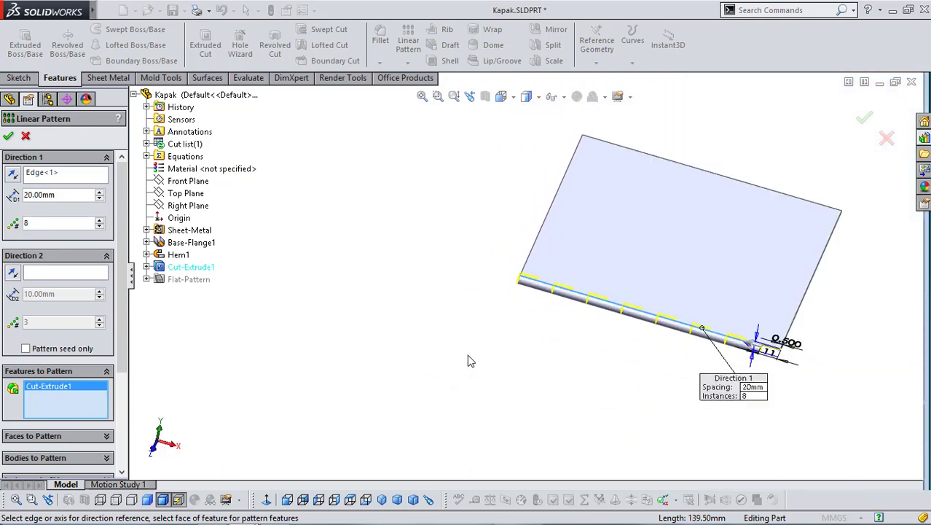
scroll(612, 289, "down", 4)
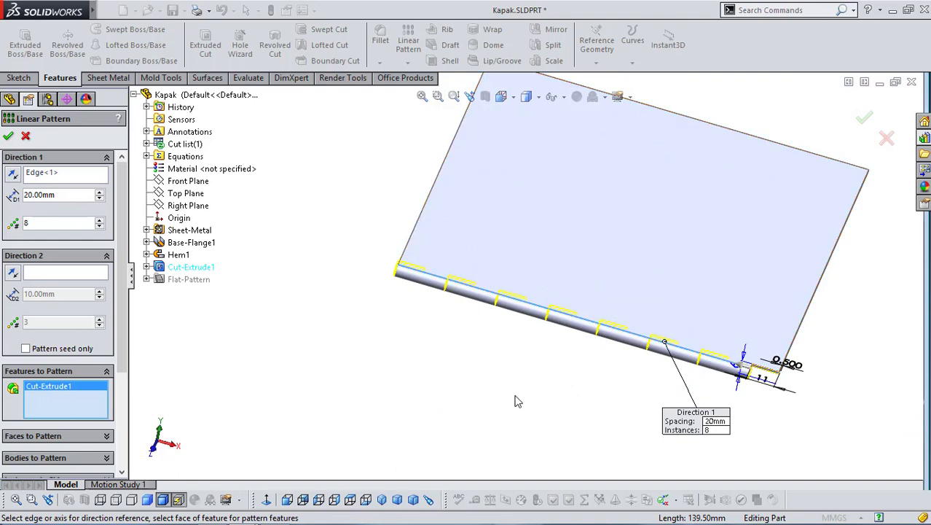
Accept the linear pattern of the hem notches, and inspect it by flattening the cover and folding it back.
left_click(9, 136)
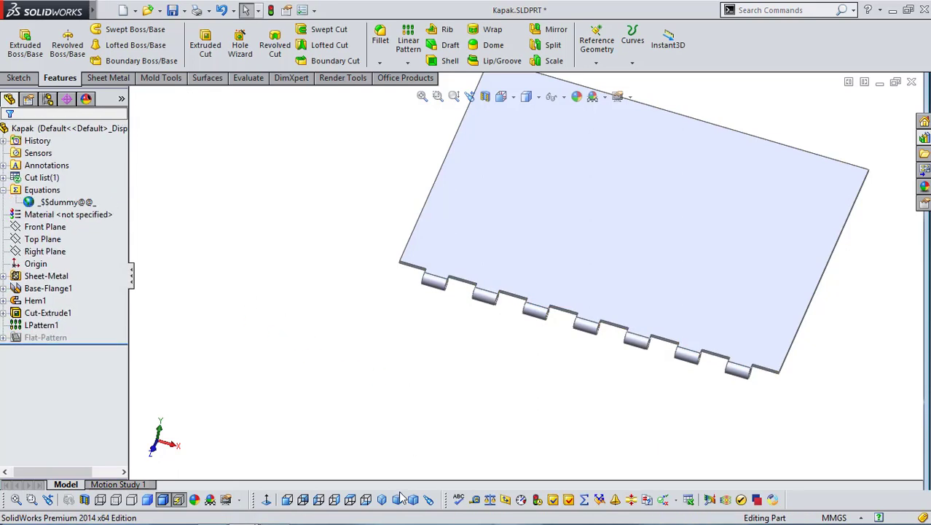
left_click(399, 500)
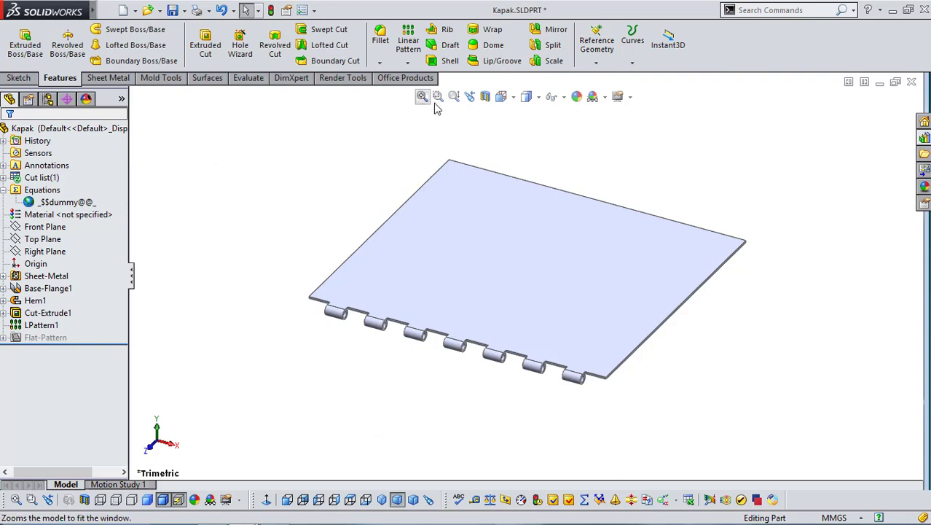
left_click(109, 78)
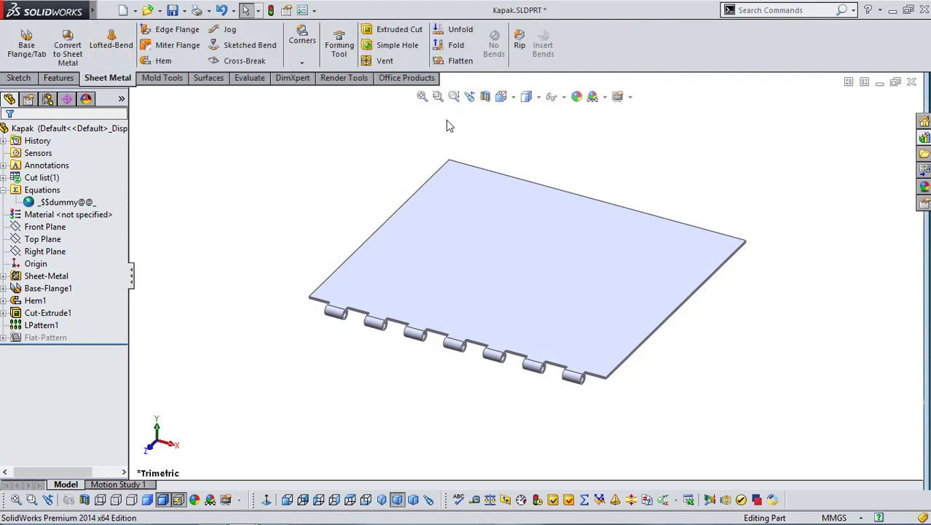
left_click(460, 62)
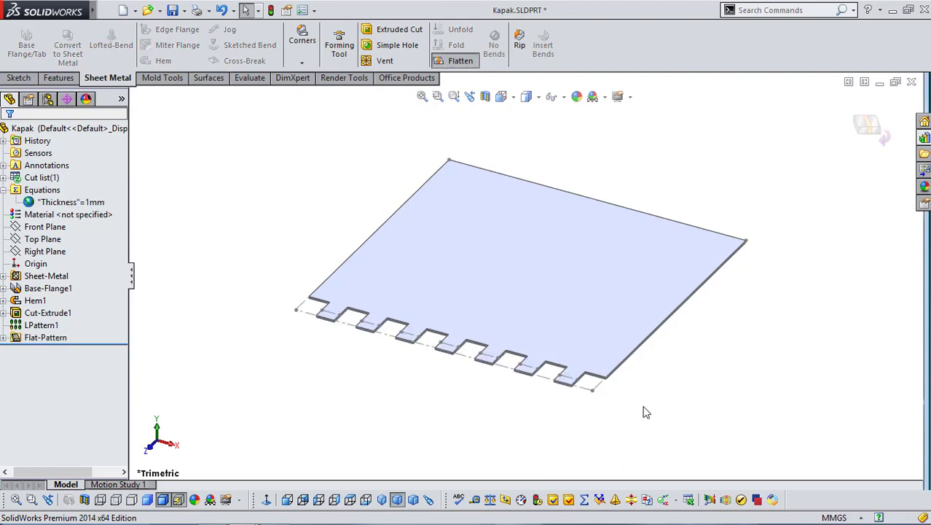
left_click(879, 130)
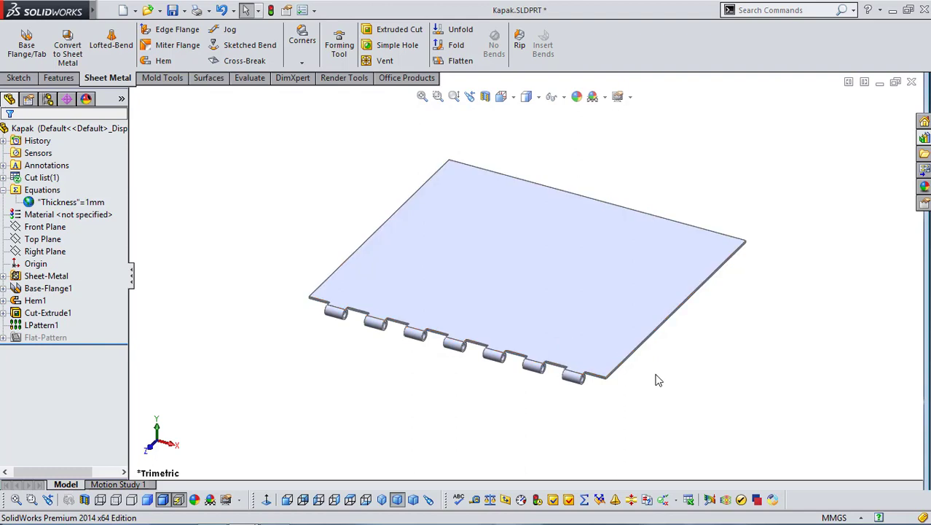
Start an Edge Flange on the cover's three plain edges, bending downward at 90 degrees, leaving out the notched hem edge.
left_click(175, 34)
scroll(651, 352, "down", 3)
left_click(629, 324)
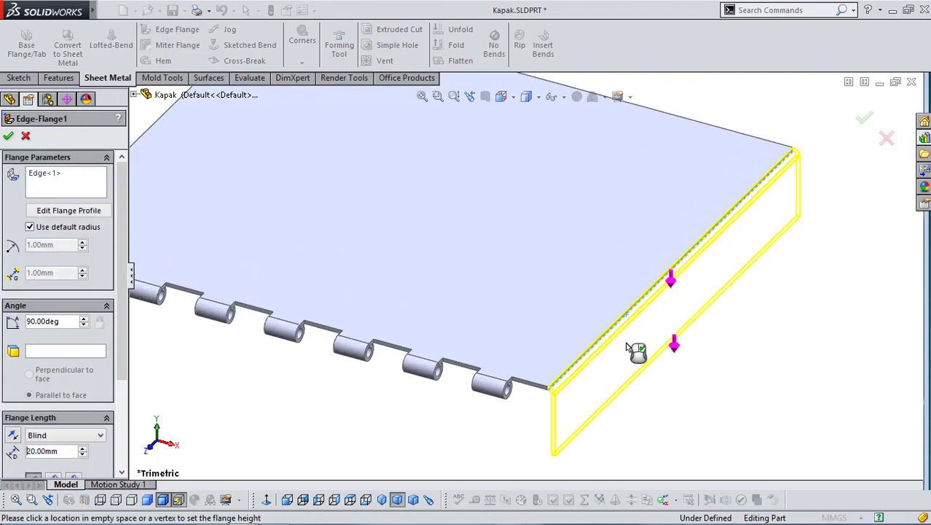
middle_click_drag(741, 360, 620, 354)
scroll(537, 248, "down", 3)
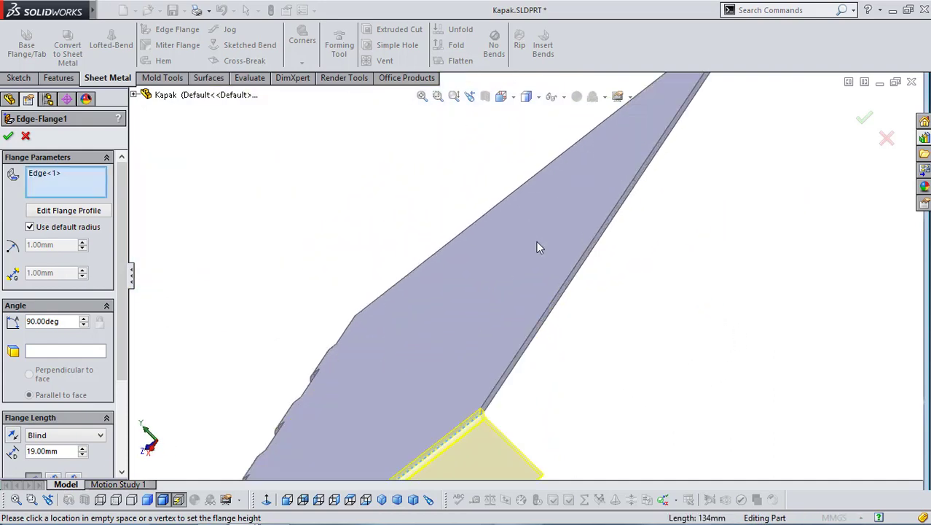
left_click(559, 311)
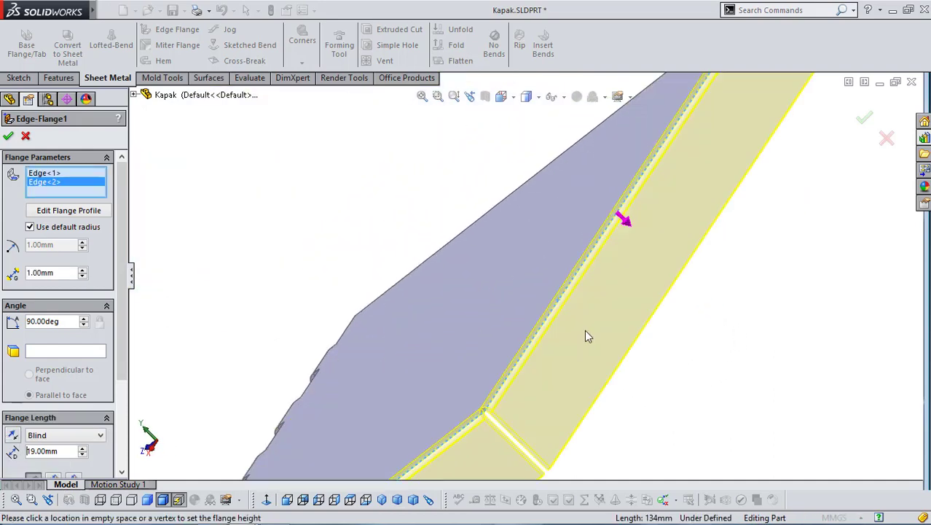
scroll(661, 337, "up", 5)
middle_click_drag(649, 264, 596, 324)
scroll(555, 273, "down", 3)
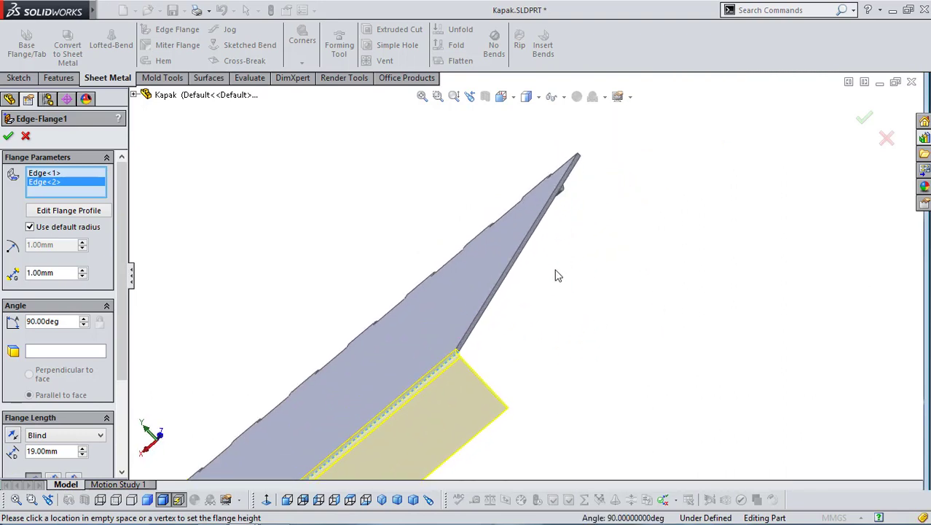
left_click(499, 308)
left_click(513, 319)
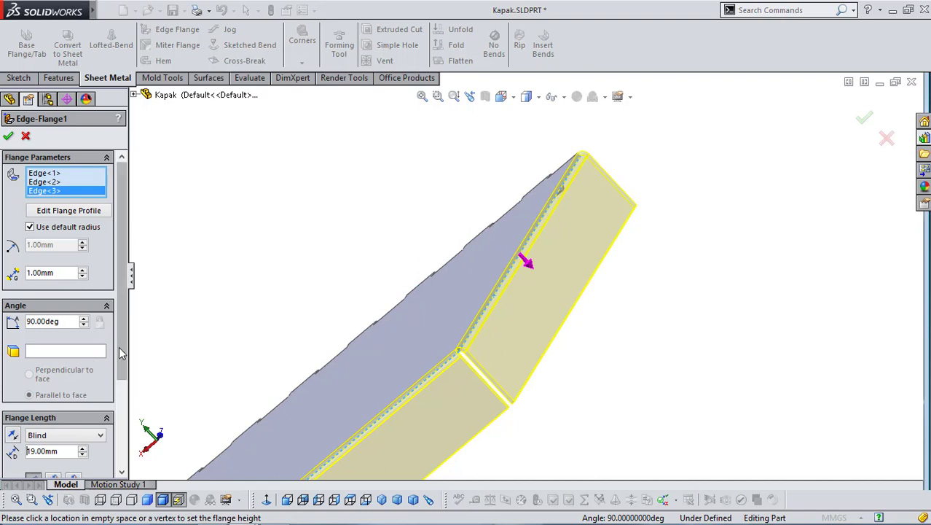
Set the flange length to 10 mm with the Bend Outside position and create the three edge flanges.
scroll(94, 379, "down", 2)
scroll(128, 415, "down", 4)
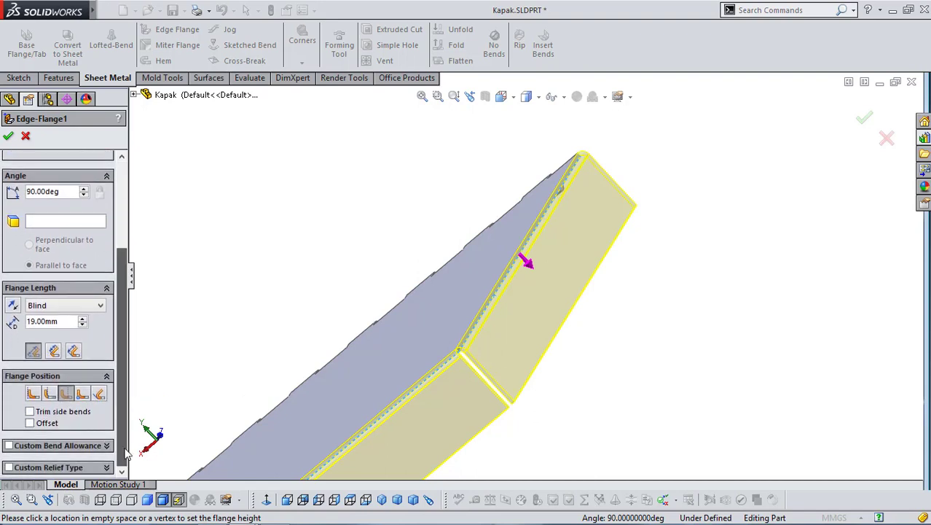
double_click(62, 321)
type("1")
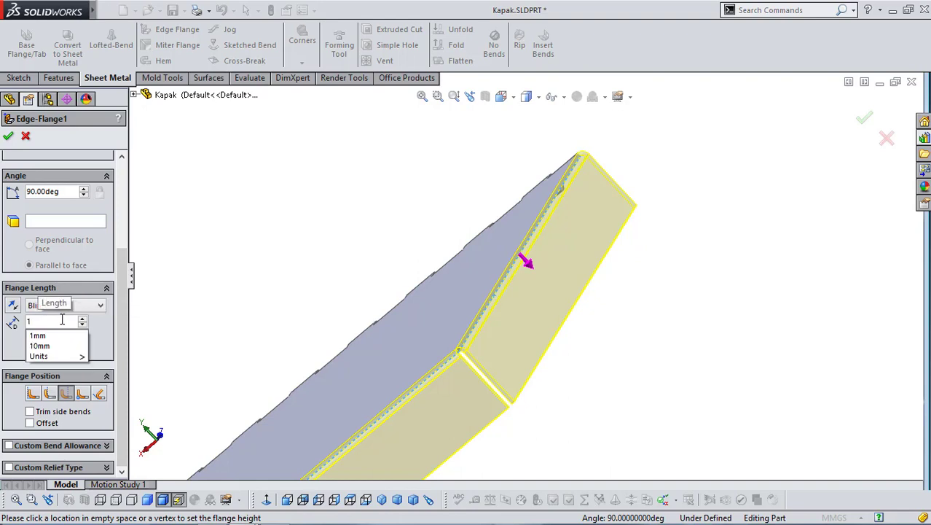
type("0")
key("Return")
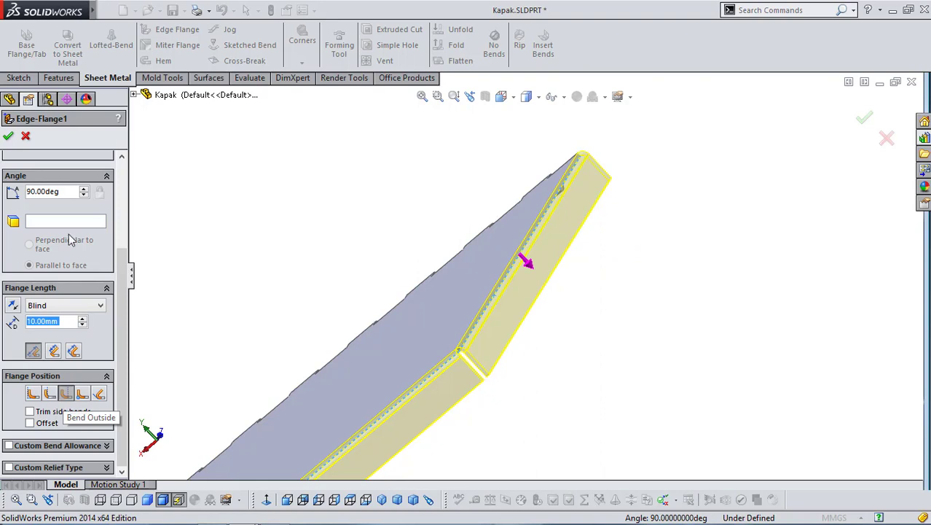
key("Return")
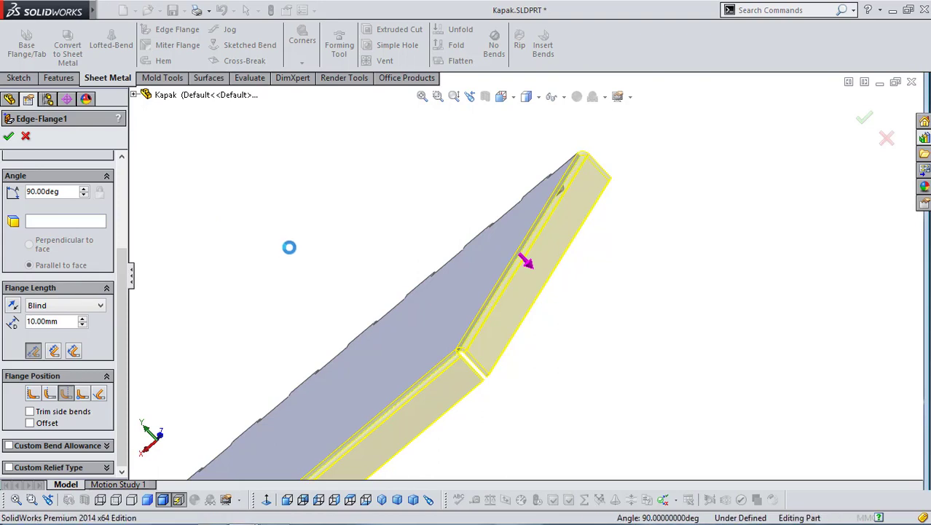
Examine the new edge flanges and their corner bends against the rolled hem in the right, front and trimetric views.
middle_click(368, 272)
middle_click_drag(368, 272, 583, 391)
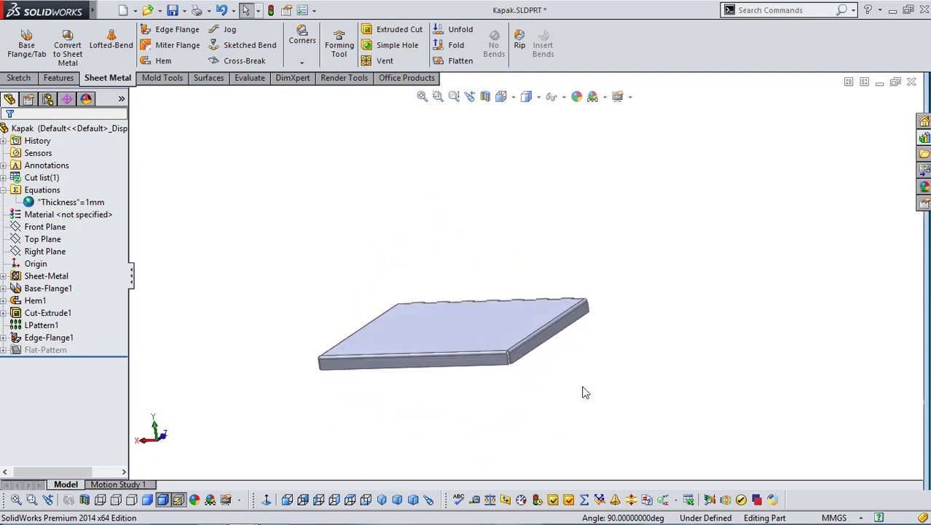
left_click(334, 500)
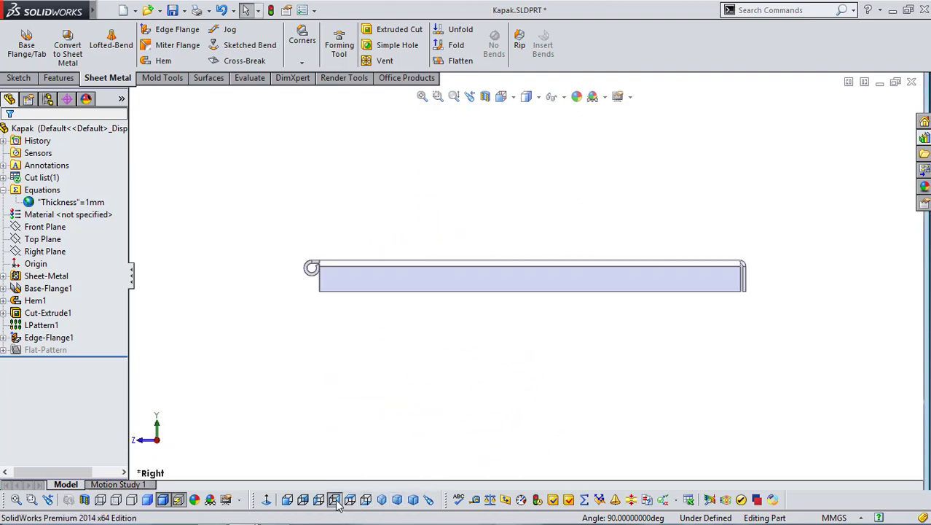
left_click(287, 500)
scroll(401, 284, "down", 5)
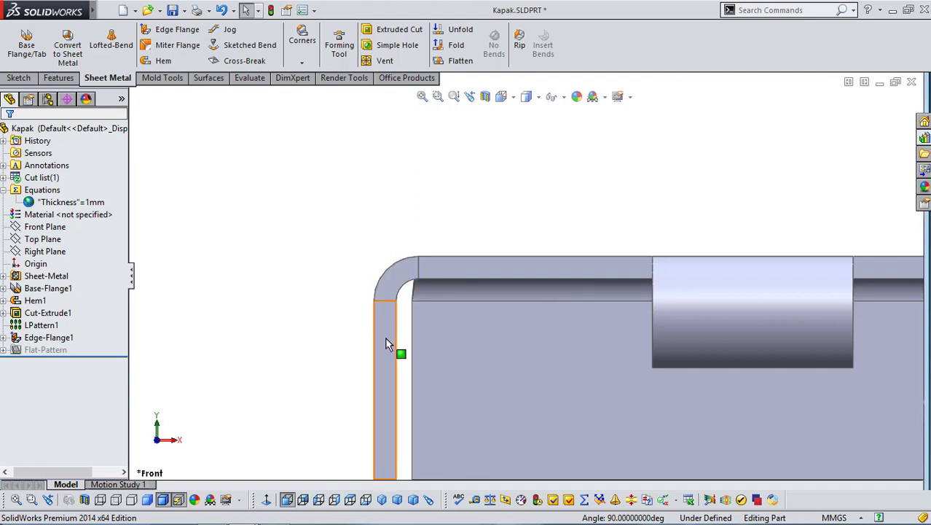
scroll(492, 347, "up", 5)
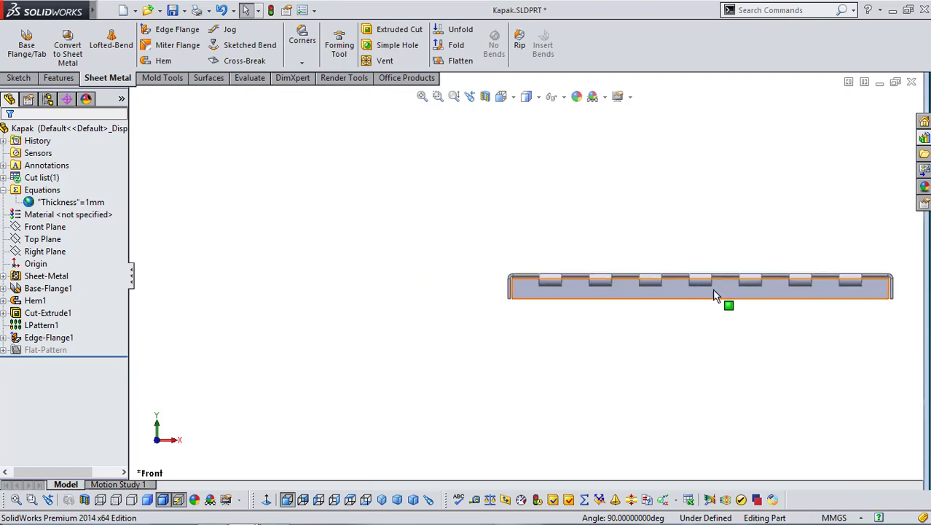
scroll(839, 287, "down", 2)
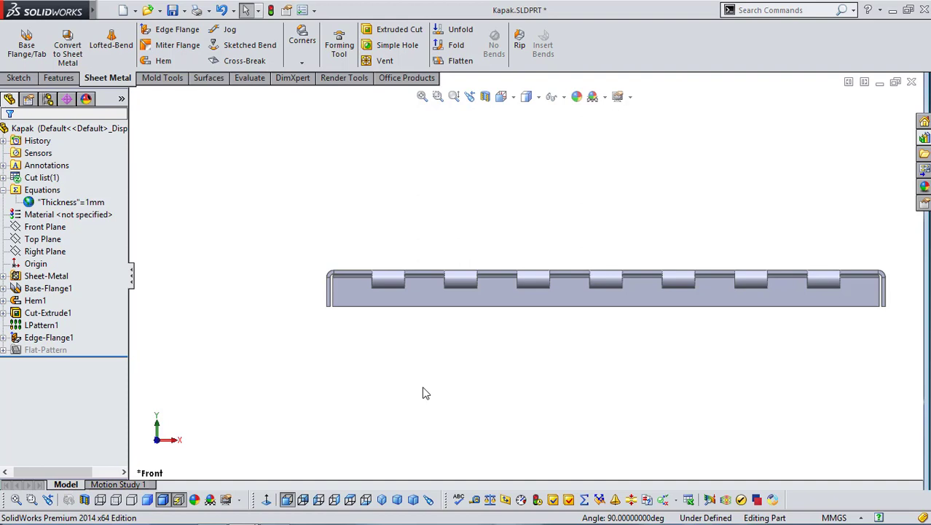
middle_click_drag(424, 390, 414, 434)
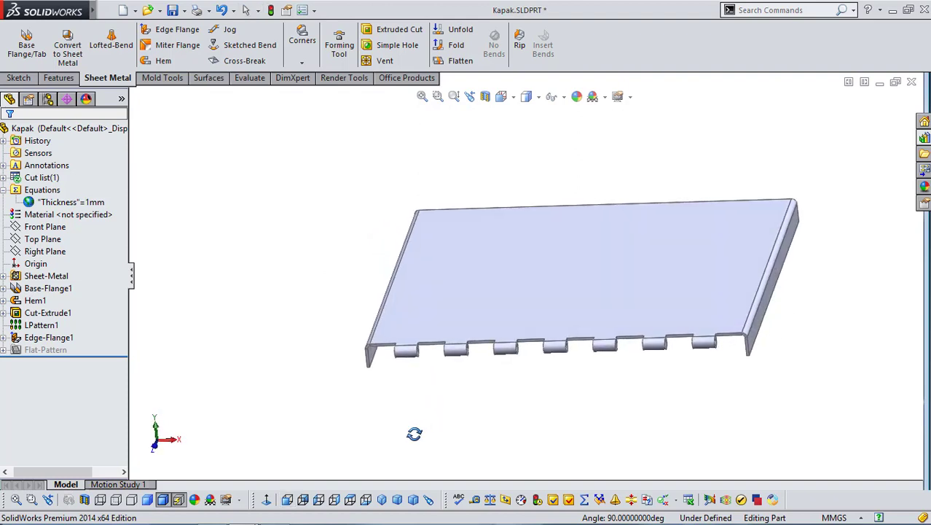
left_click(48, 339)
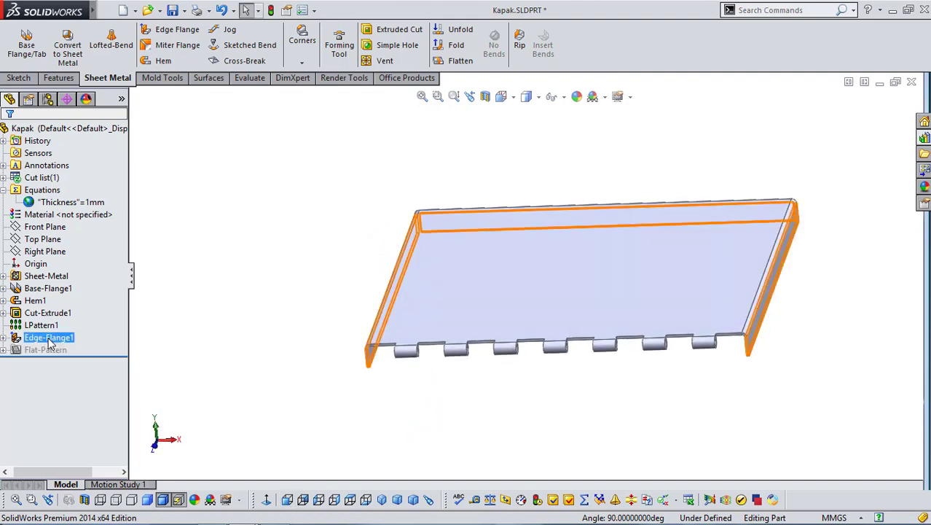
left_click(164, 347)
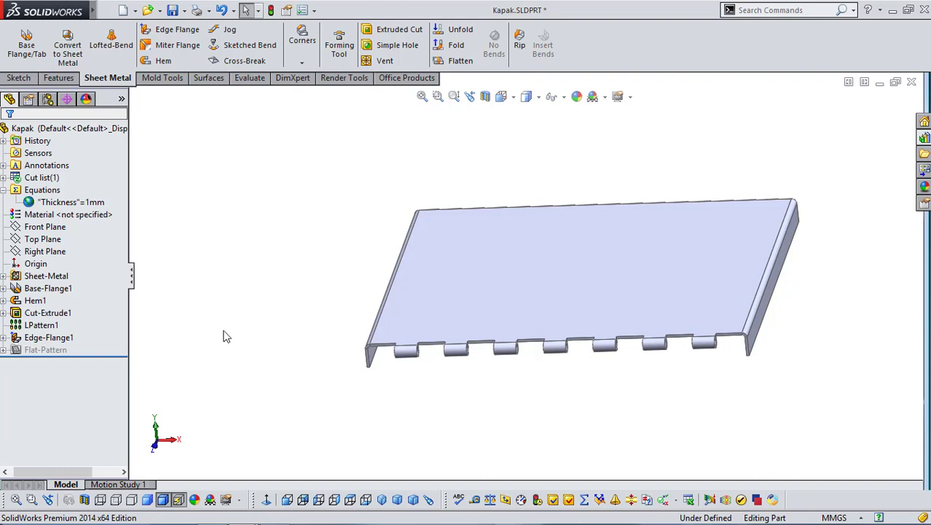
left_click(397, 500)
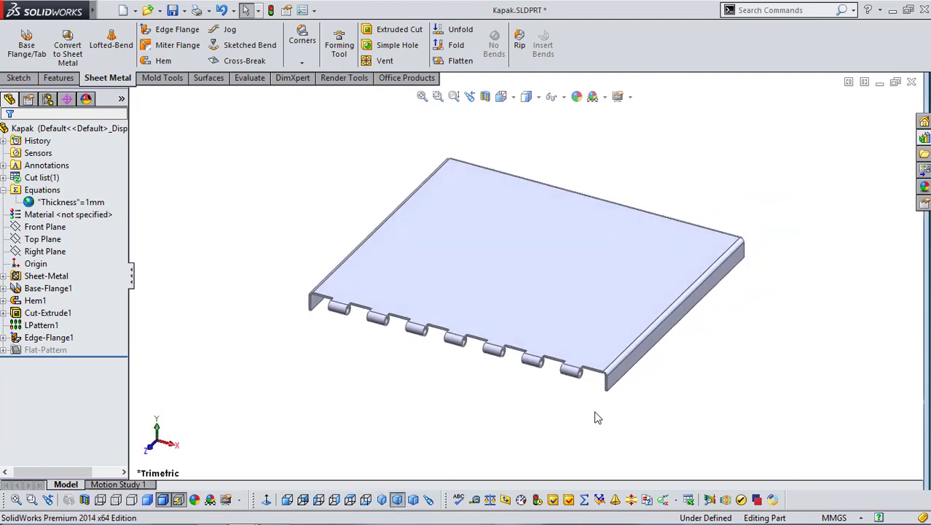
middle_click_drag(751, 343, 591, 370)
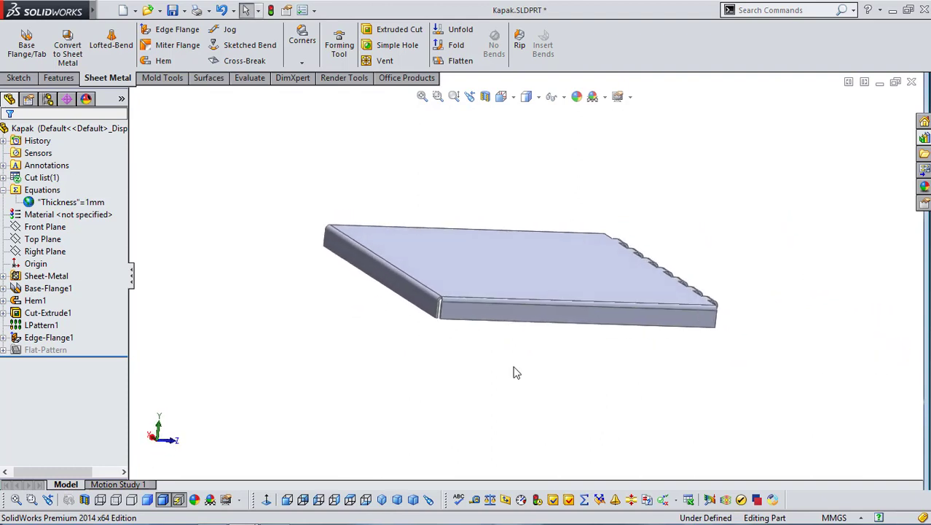
Start an Edge Flange on the lower edge of the cover's flange opposite the hinge hem, and open its profile for editing.
scroll(421, 325, "down", 5)
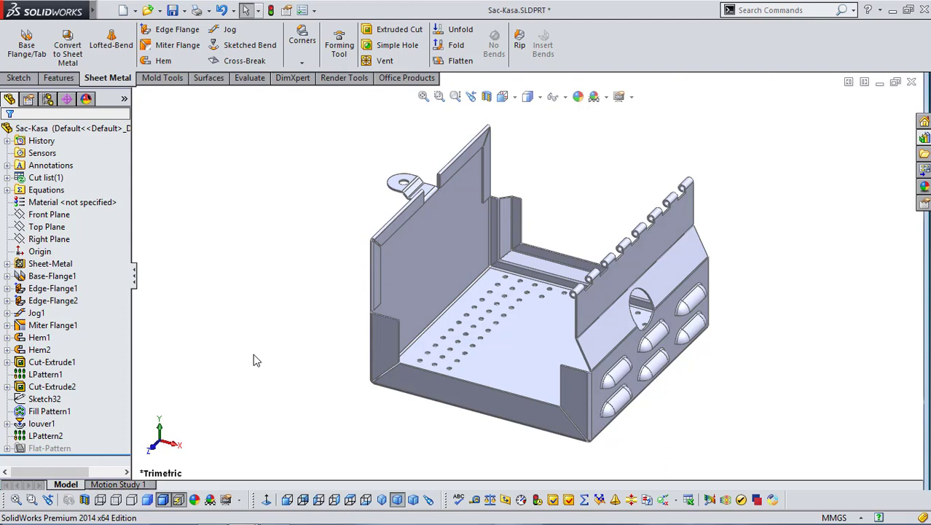
key("ctrl+Tab")
left_click(181, 13)
left_click(174, 29)
left_click(347, 222)
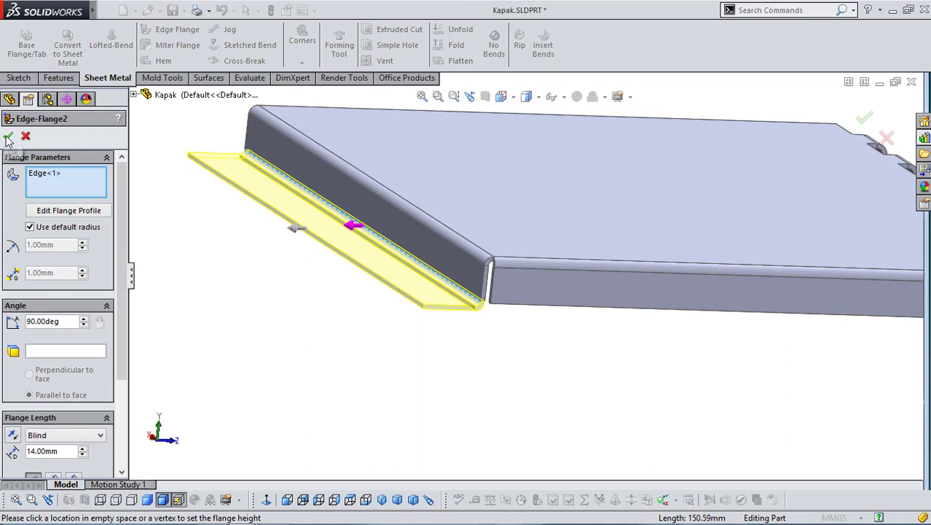
left_click(53, 179)
left_click(66, 210)
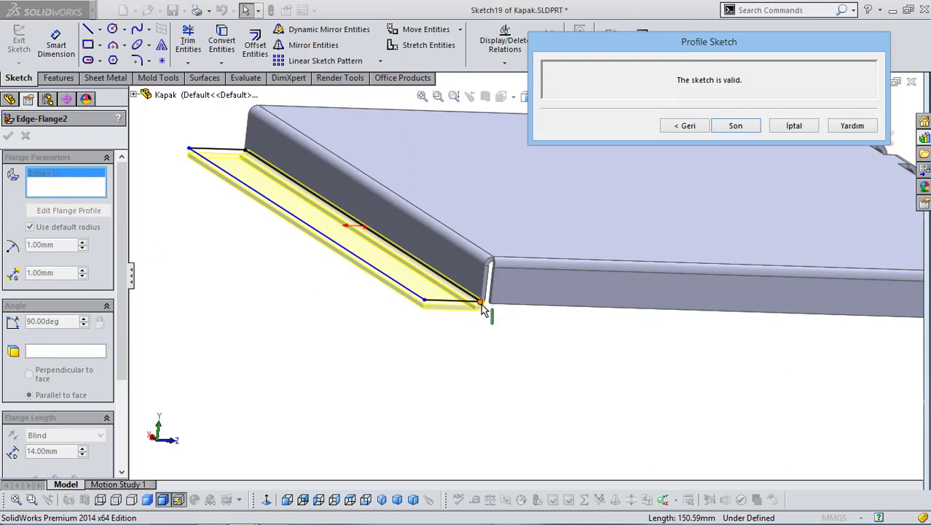
Narrow the flange profile from both ends to a short tab near the edge's middle, and create the tab flange.
left_click_drag(482, 303, 422, 295)
left_click(470, 336)
mouse_move(478, 301)
left_mouse_down()
mouse_move(377, 248)
mouse_move(299, 182)
mouse_move(243, 151)
mouse_move(343, 212)
left_mouse_up()
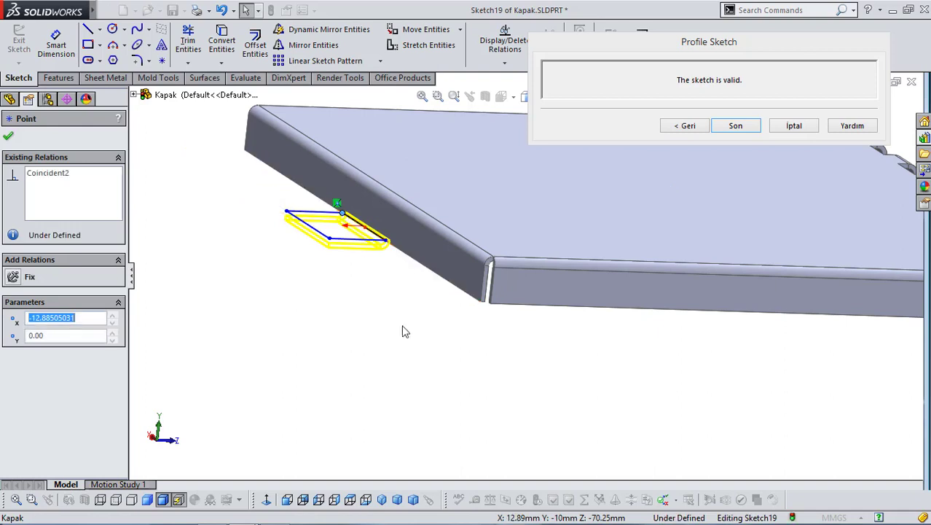
left_click(400, 337)
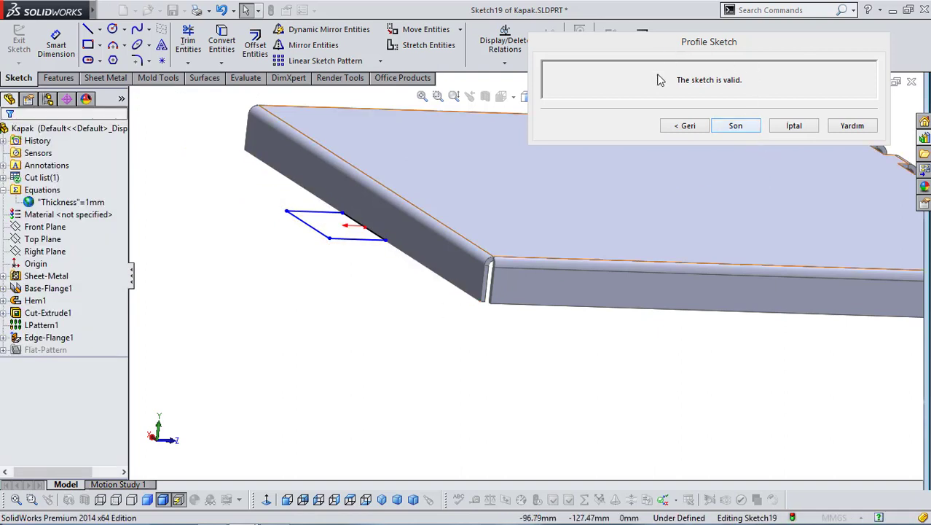
left_click(745, 132)
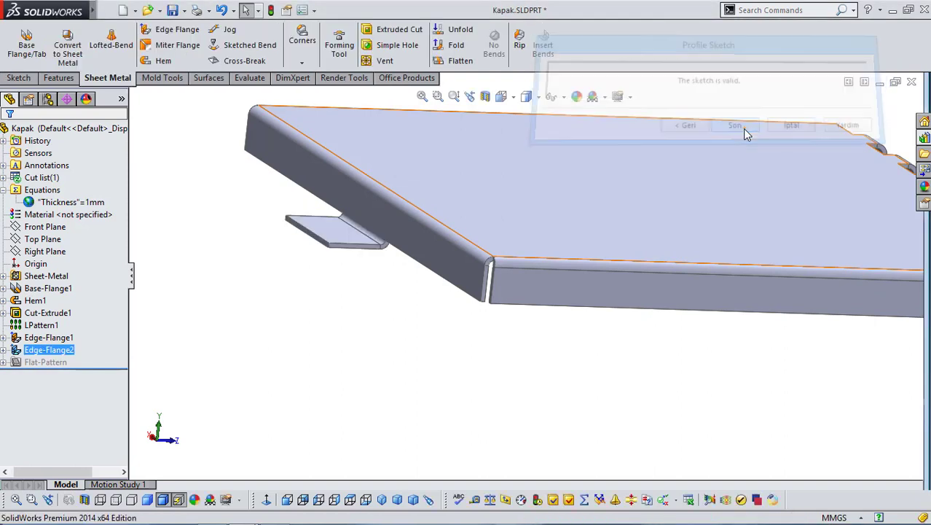
Check the new tab flange, show the cover in the trimetric view and save the Kapak part.
scroll(368, 243, "down", 4)
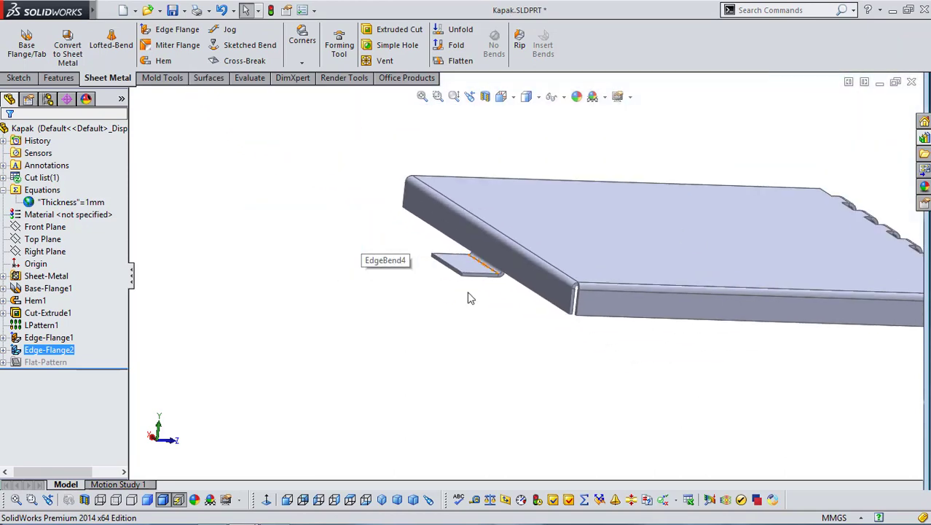
middle_click_drag(526, 334, 503, 337)
left_click(487, 441)
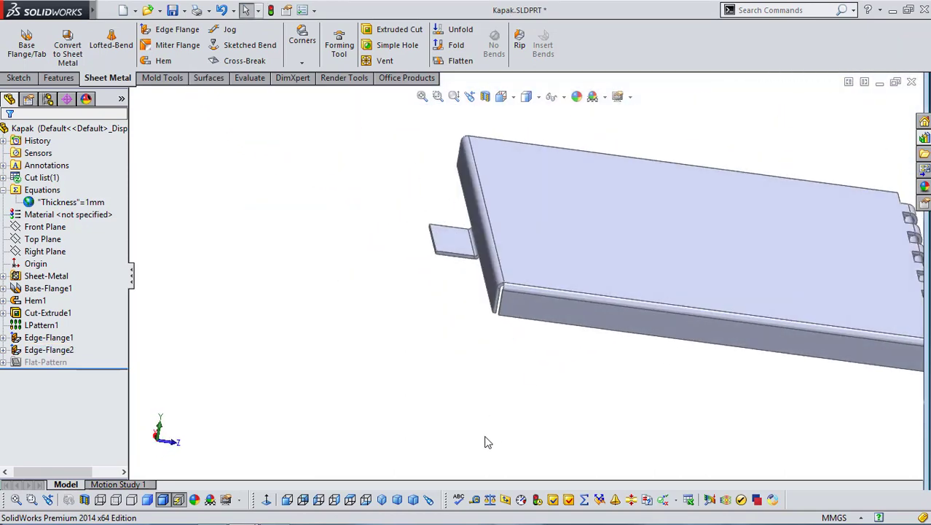
left_click(397, 499)
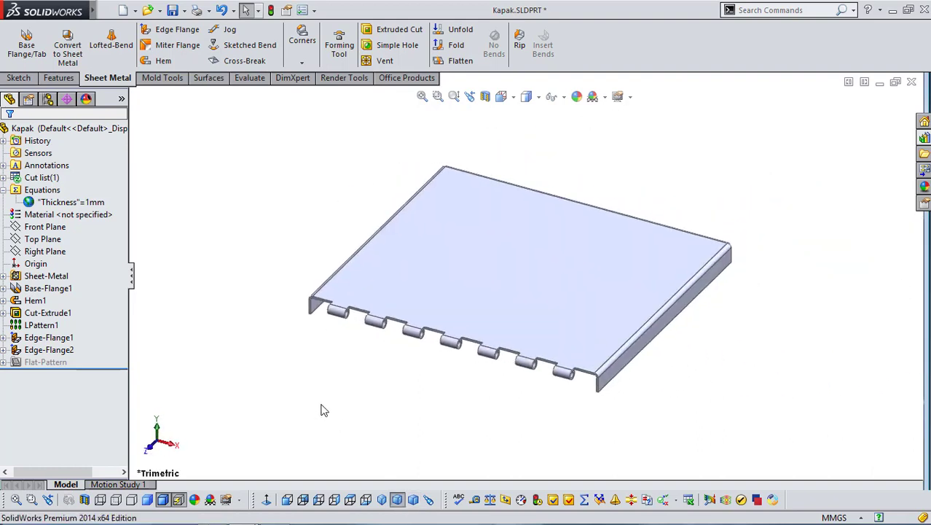
key("ctrl+s")
Examine the finished cover from above, including the tab and the notched hinge hem, and return to the trimetric view.
middle_click_drag(322, 358, 473, 333)
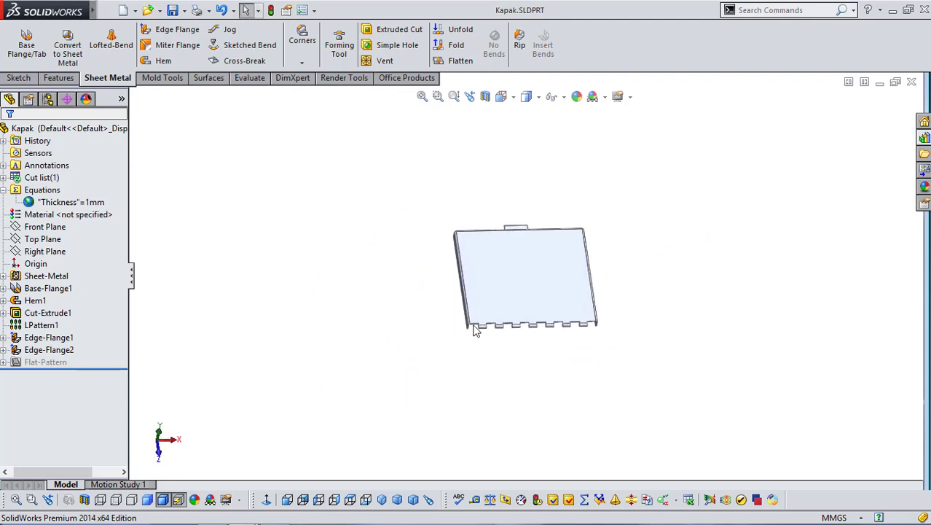
scroll(509, 323, "up", 5)
scroll(717, 307, "down", 4)
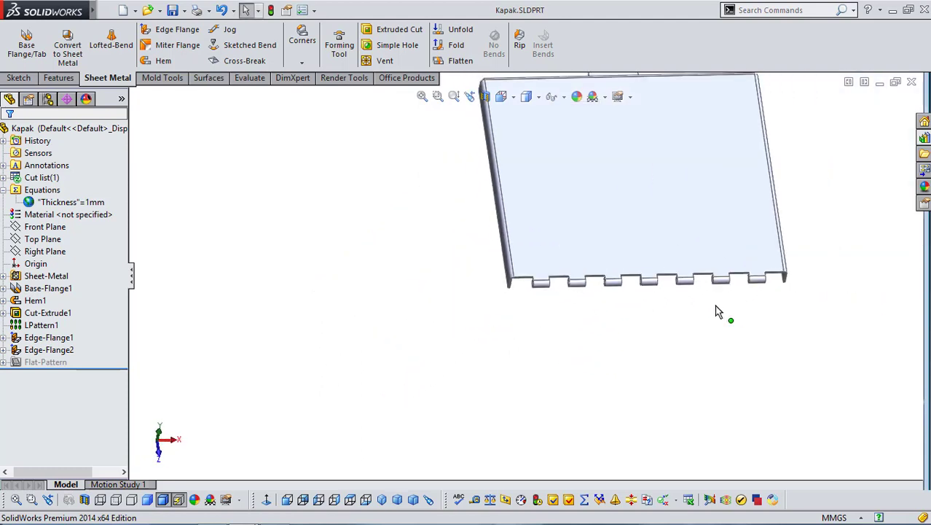
key("f")
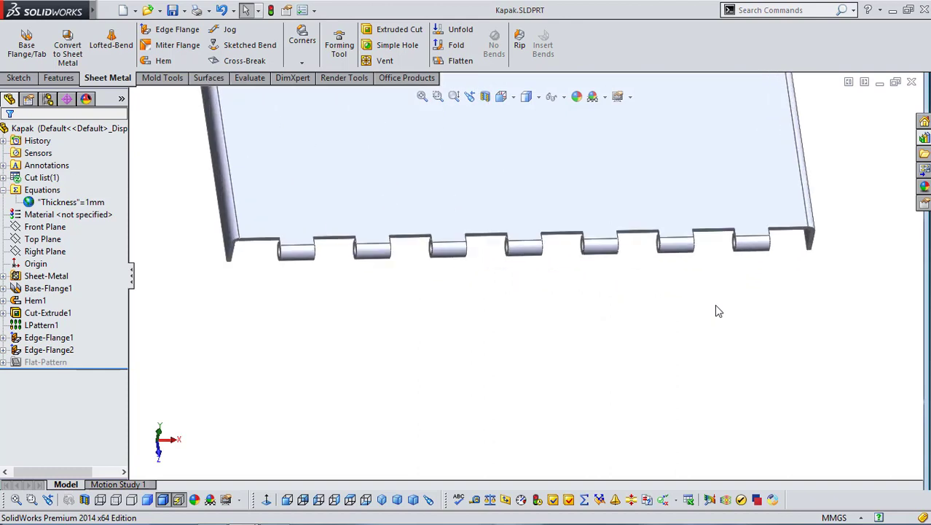
scroll(678, 328, "down", 3)
scroll(578, 277, "down", 3)
scroll(534, 267, "up", 3)
scroll(534, 265, "down", 3)
scroll(506, 188, "up", 2)
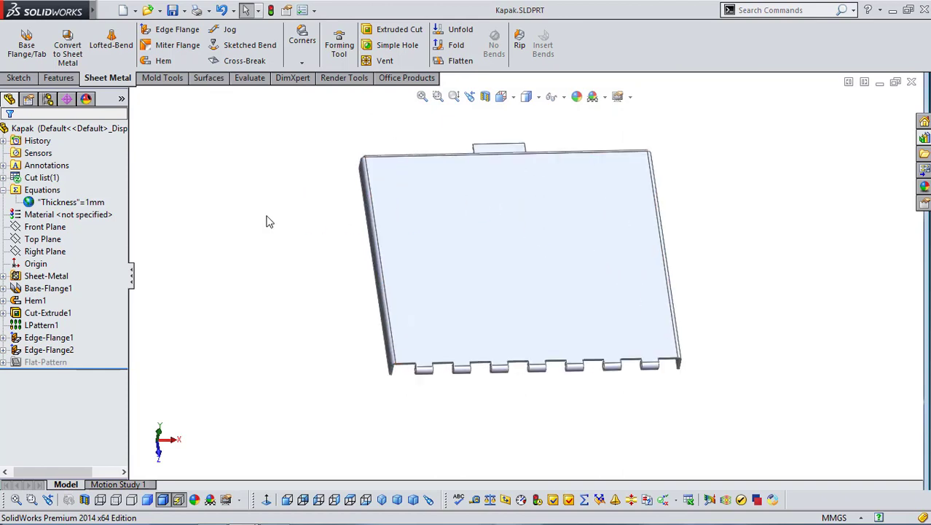
left_click(397, 499)
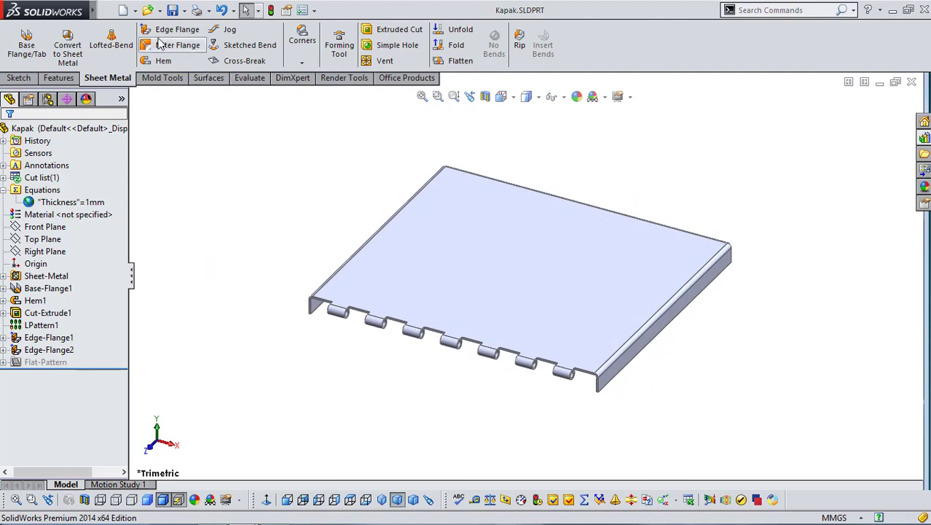
Create a new part document and apply the Plain White scene to it.
left_click(121, 10)
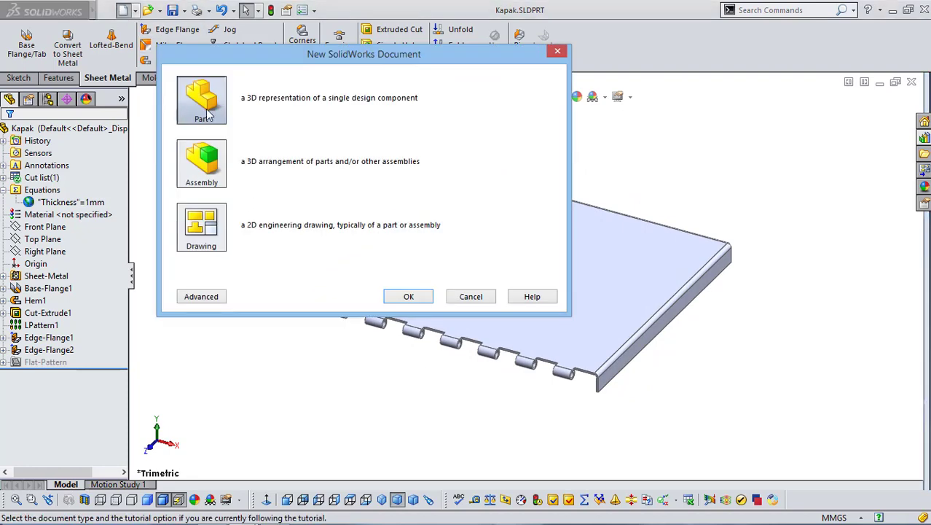
double_click(204, 109)
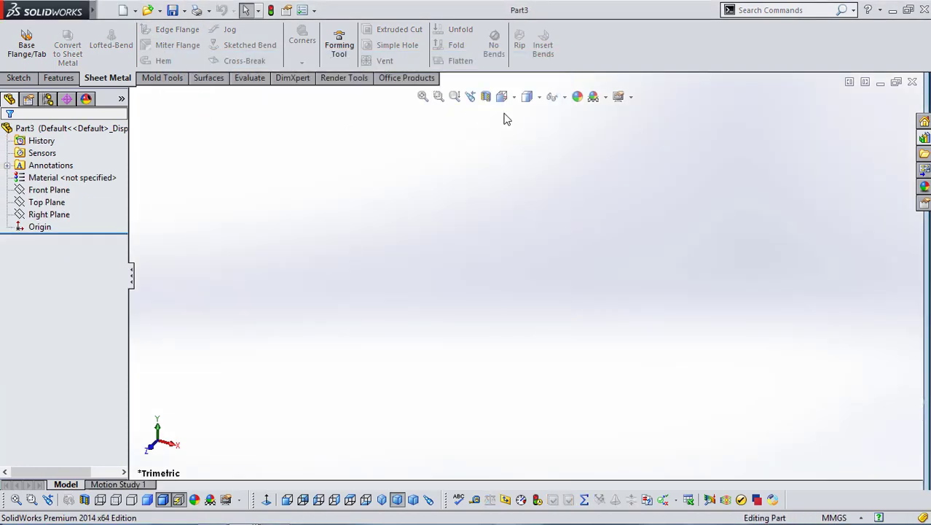
left_click(605, 97)
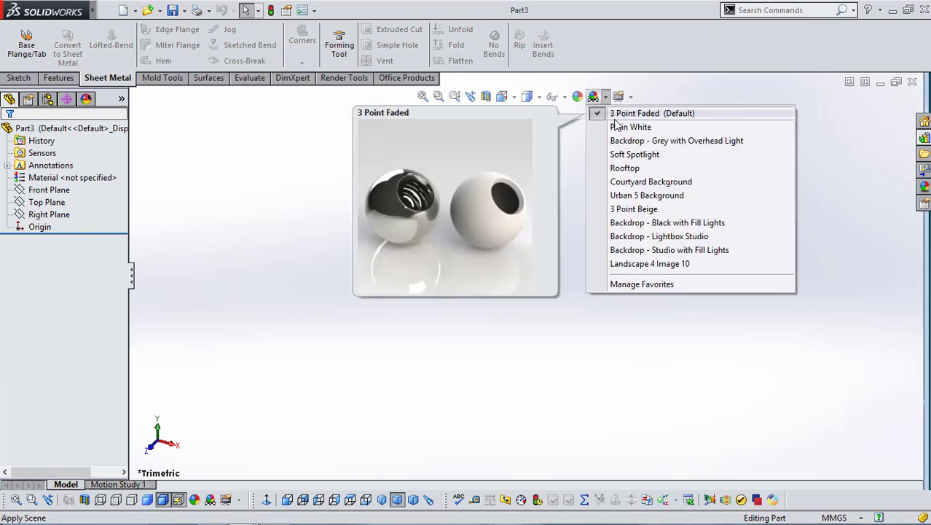
left_click(630, 127)
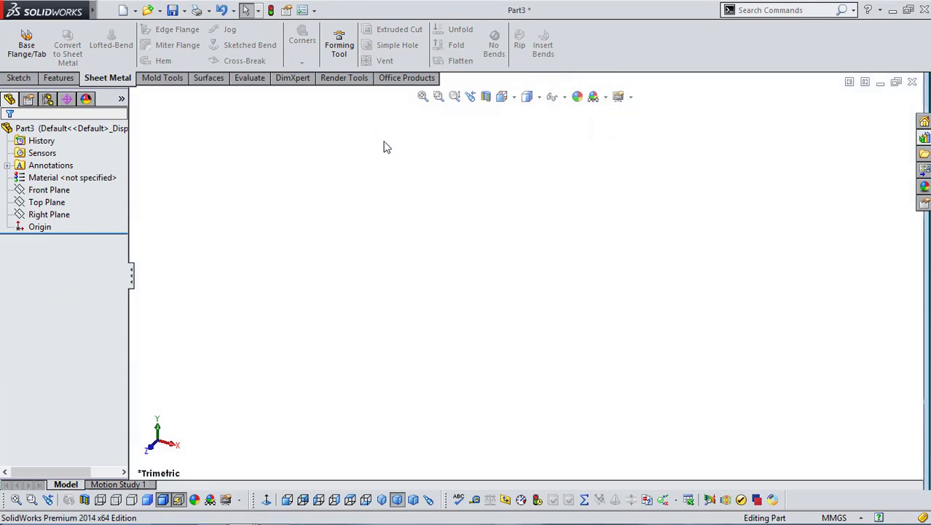
Save the new part as Menteşe Mili in the SW folder beside Kapak and Sac-Kasa.
left_click(173, 11)
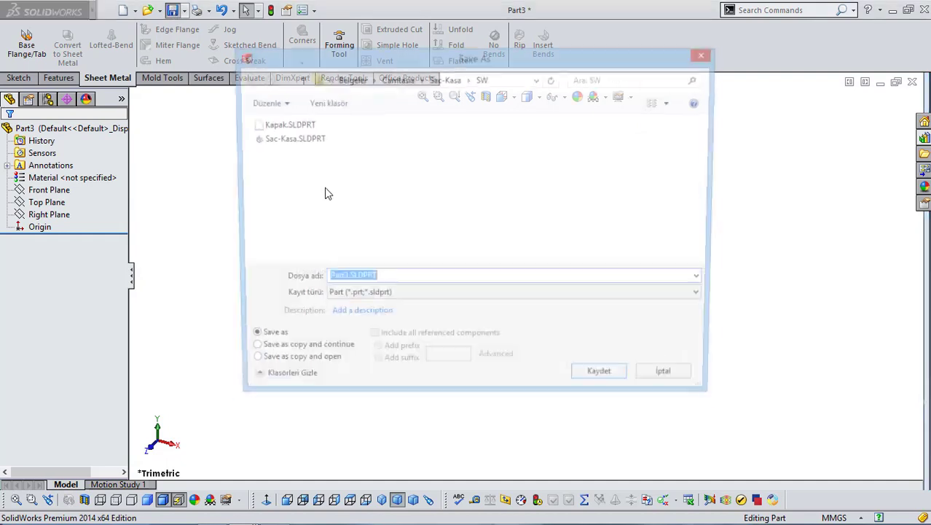
type("M")
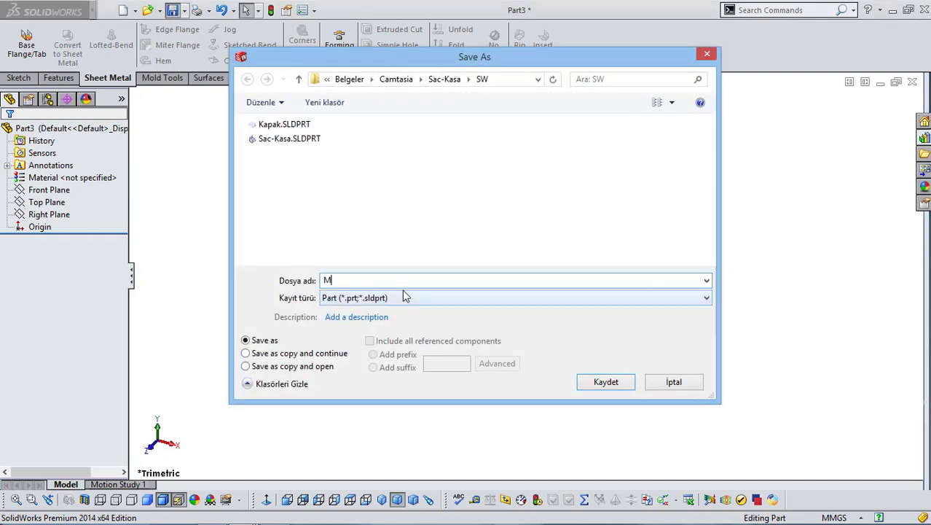
type("enteşe m")
key("BackSpace")
type("Mili")
left_click(609, 381)
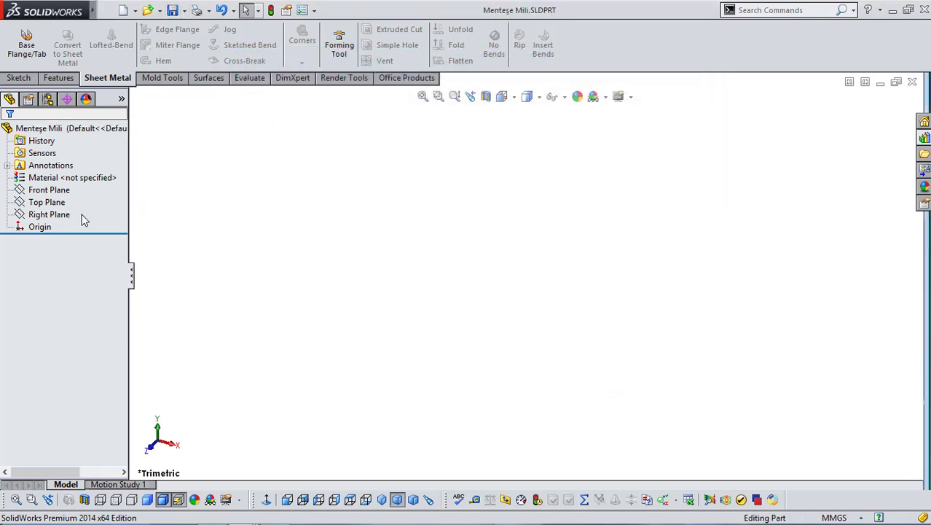
Start a sketch on the Front Plane and draw a circle about 23 mm in diameter centred on the origin.
left_click(68, 216)
left_click(51, 191)
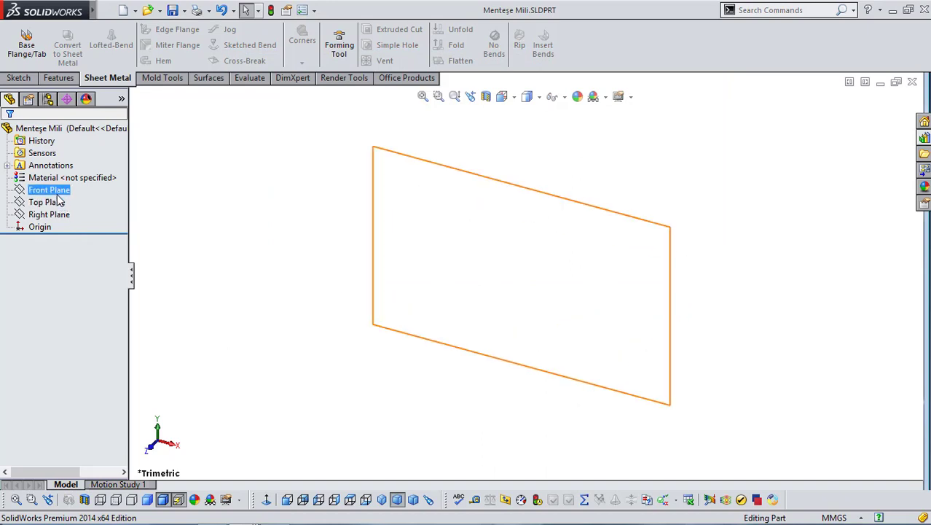
left_click(61, 215)
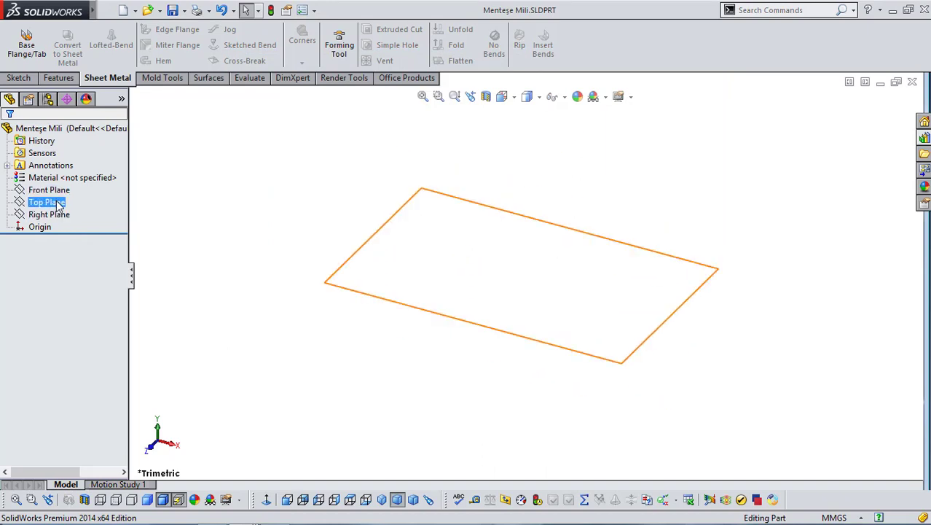
left_click(50, 190)
left_click(64, 175)
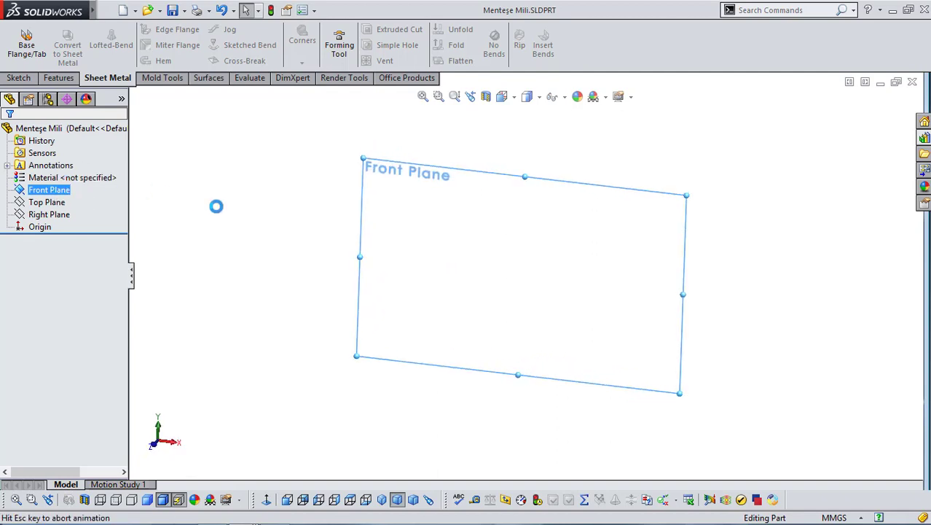
left_click(113, 30)
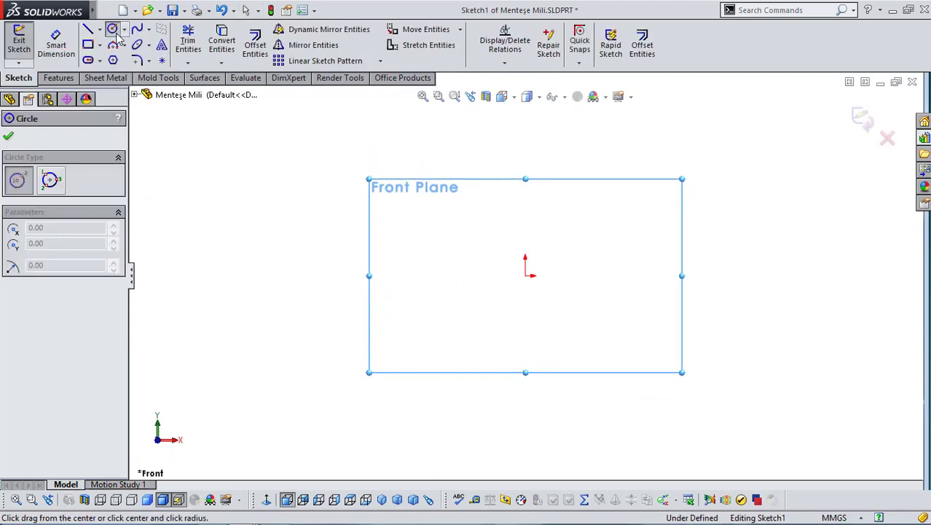
left_click(525, 275)
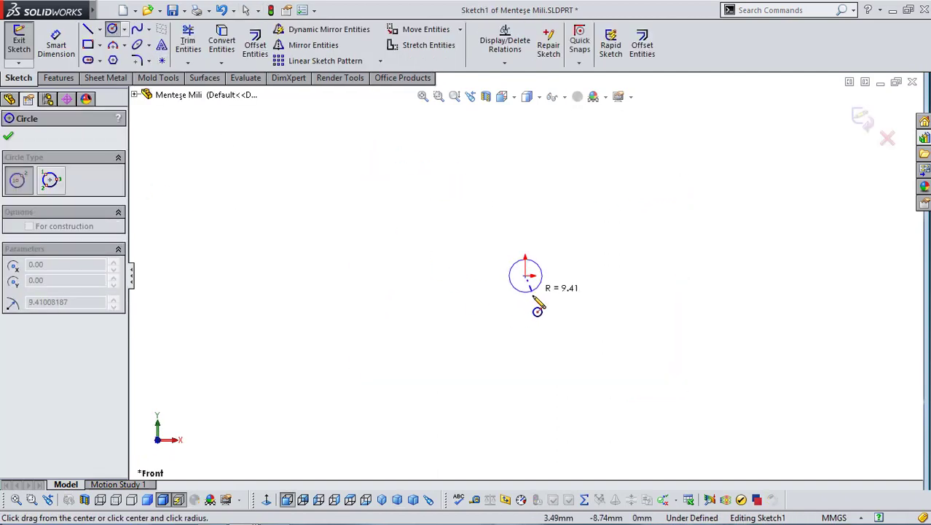
left_click(532, 294)
key("Escape")
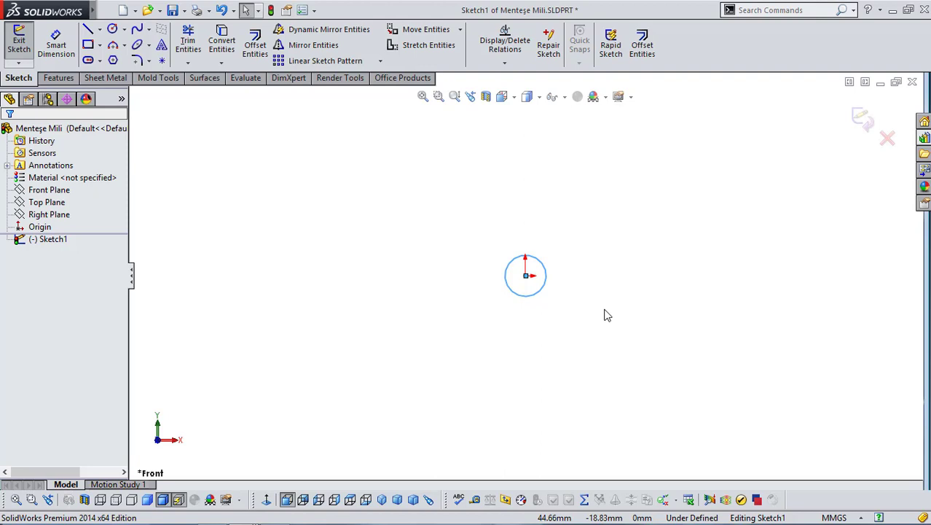
Dimension the circle's diameter as 3 mm and exit the sketch.
left_click(55, 42)
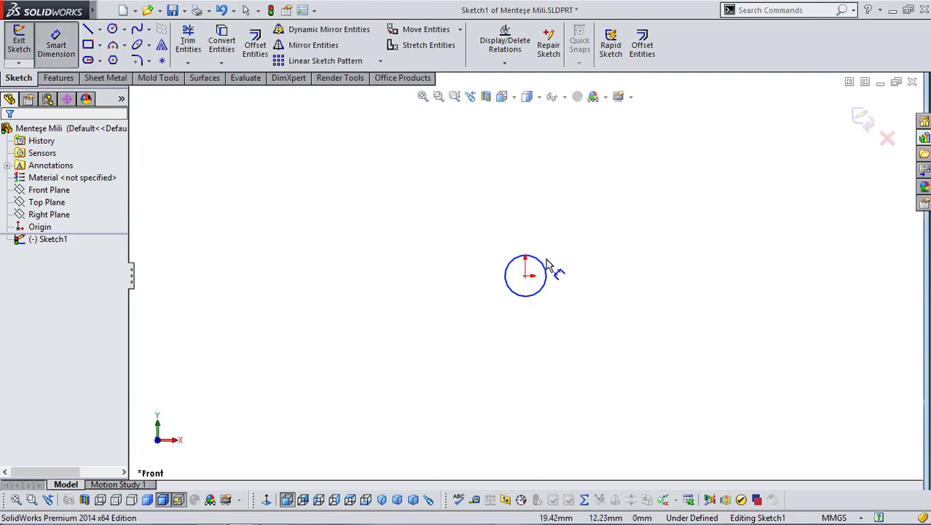
left_click(547, 266)
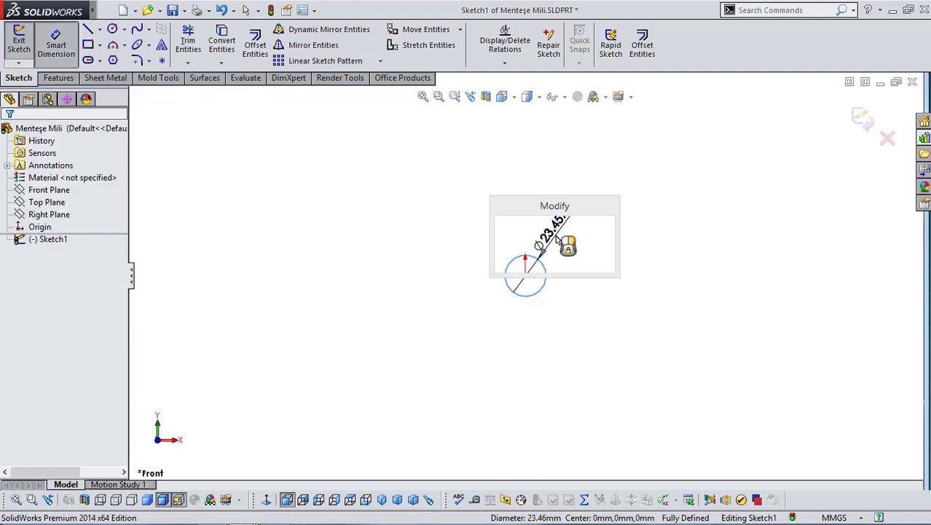
left_click(562, 243)
type("3")
key("Return")
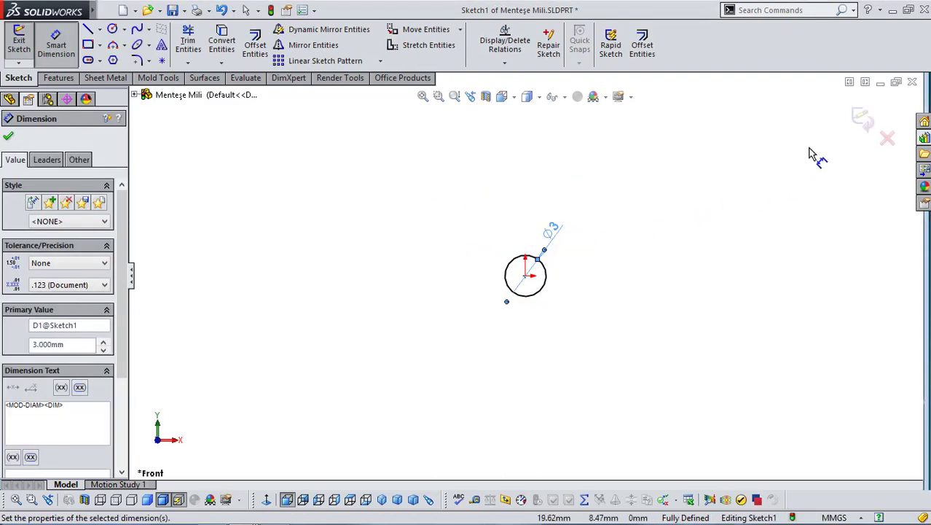
left_click(862, 120)
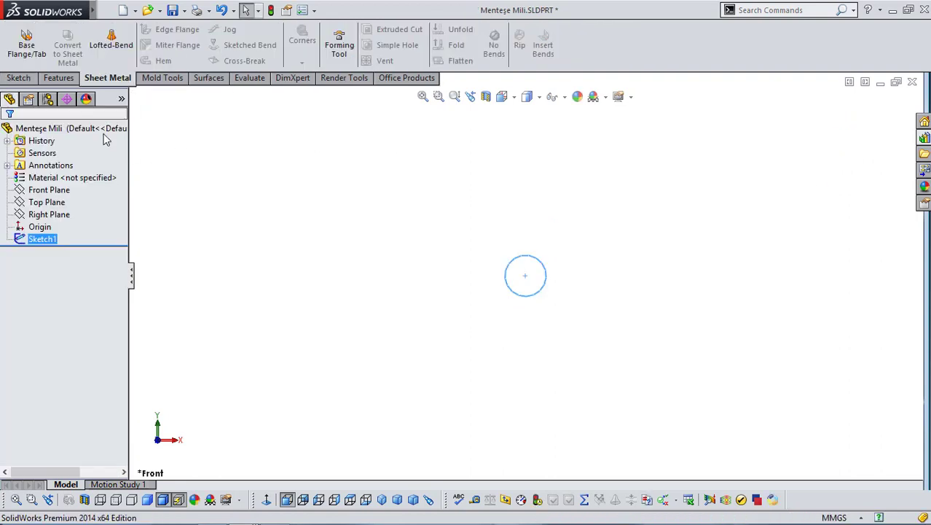
Extrude the circle as a boss with a Blind depth of 10 mm.
left_click(58, 77)
left_click(27, 57)
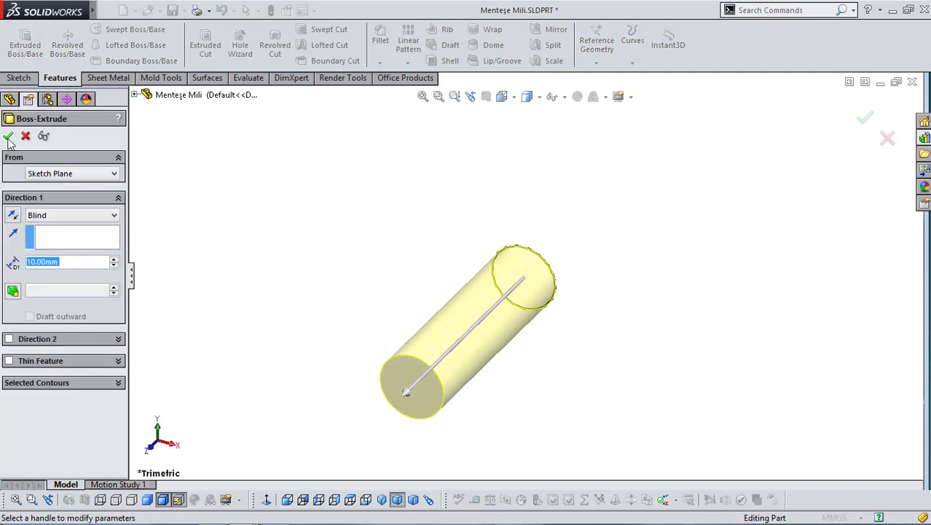
key("Return")
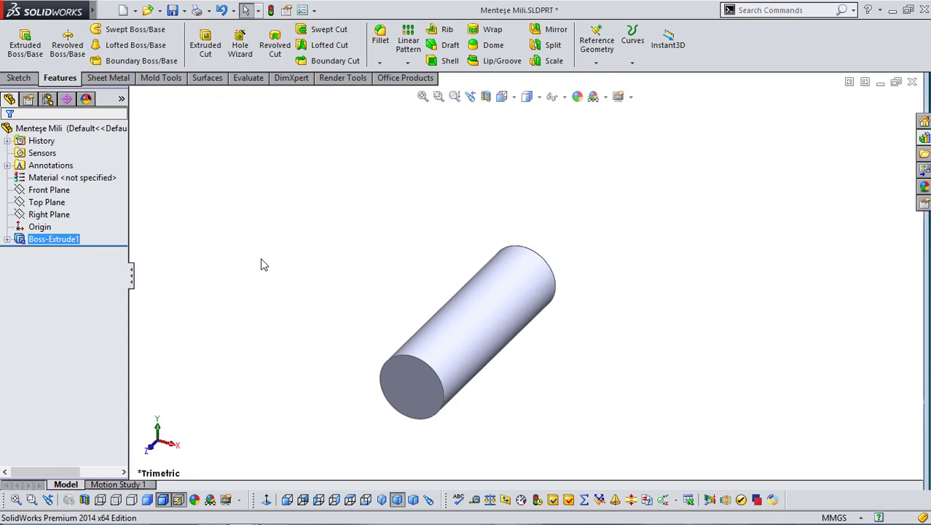
Edit the pin's boss extrusion to a depth of 150 mm and save the part.
left_click(76, 289)
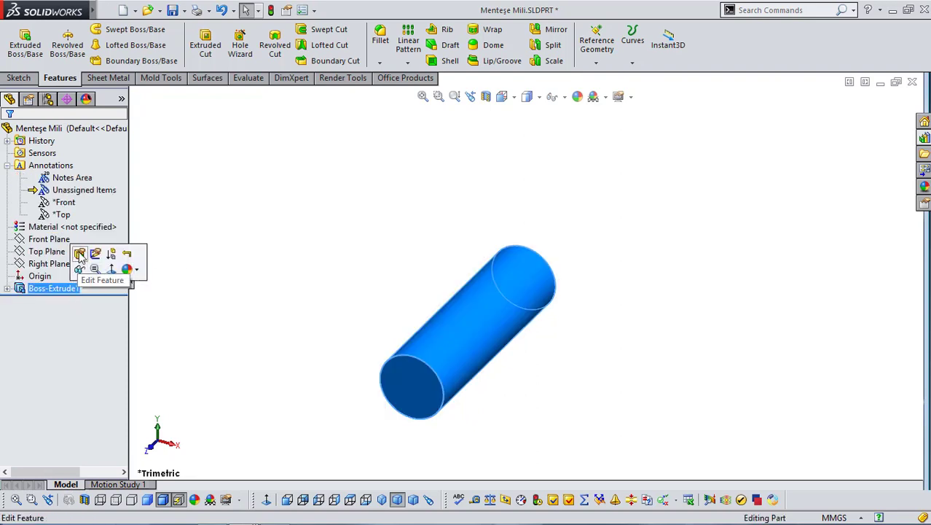
left_click(79, 254)
type("150")
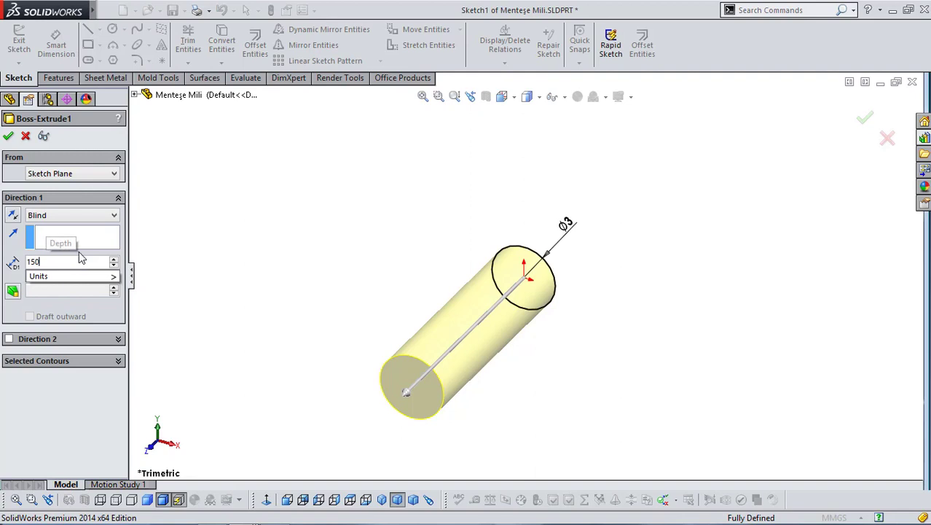
key("Return")
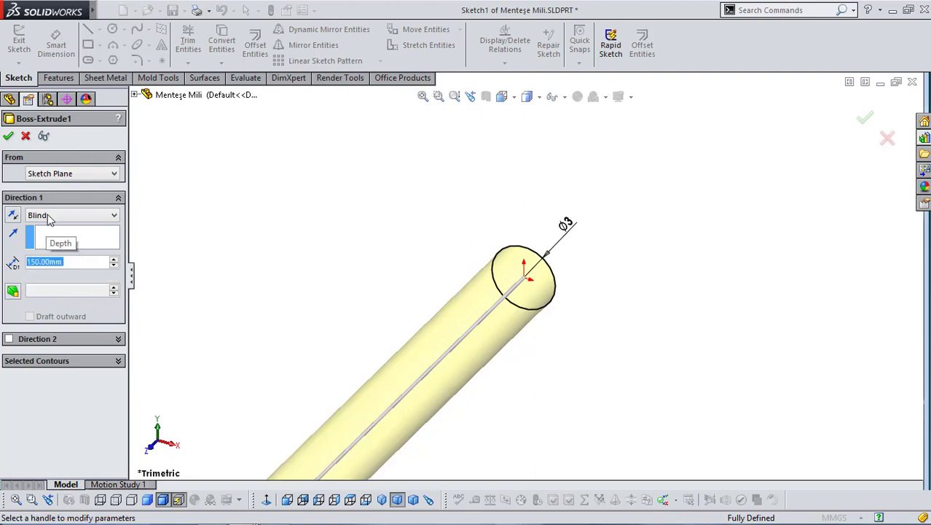
left_click(9, 136)
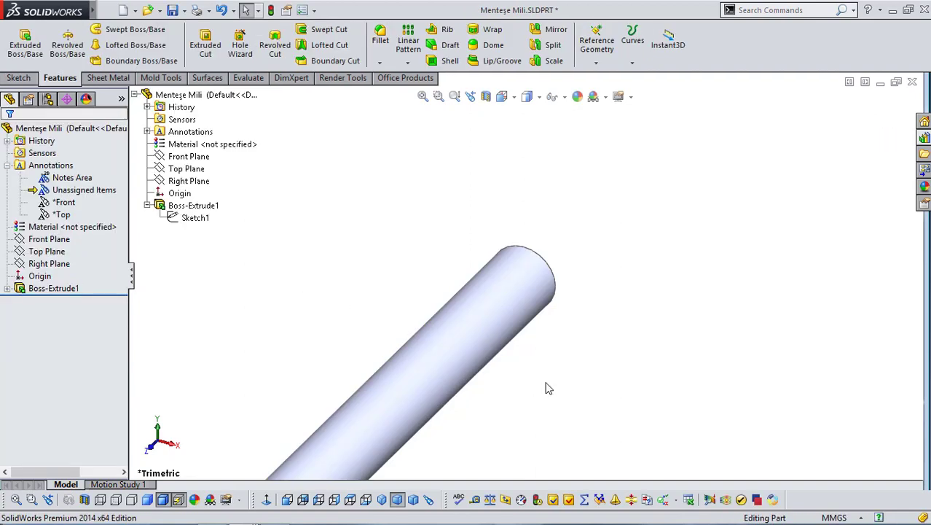
key("ctrl+s")
Apply a dark grey colour from the standard swatches to the whole Menteşe Mili part and save it.
scroll(569, 393, "up", 4)
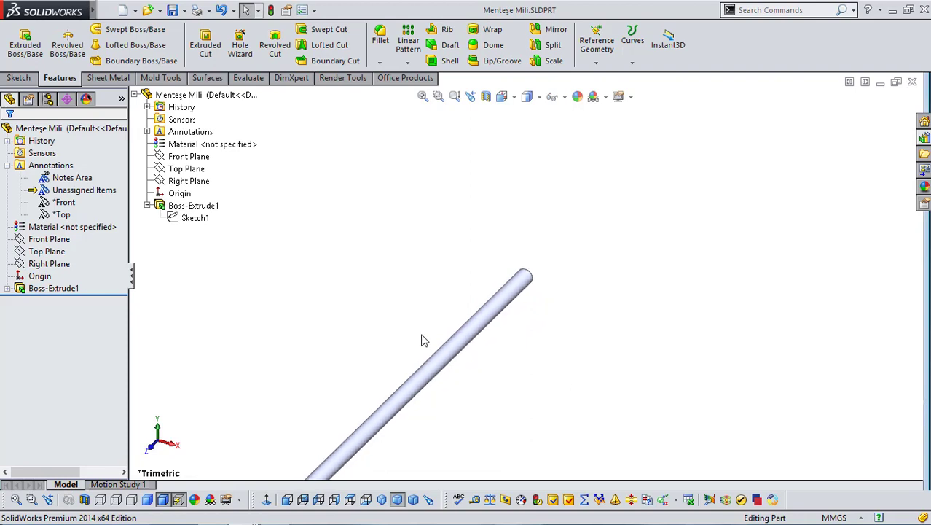
scroll(430, 333, "down", 2)
scroll(430, 333, "up", 2)
scroll(467, 332, "up", 2)
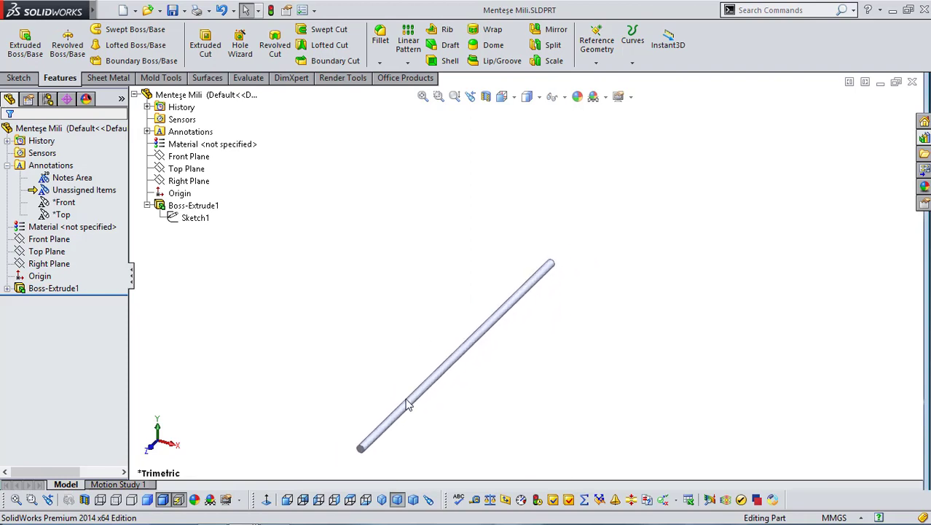
scroll(406, 406, "down", 1)
left_click(396, 499)
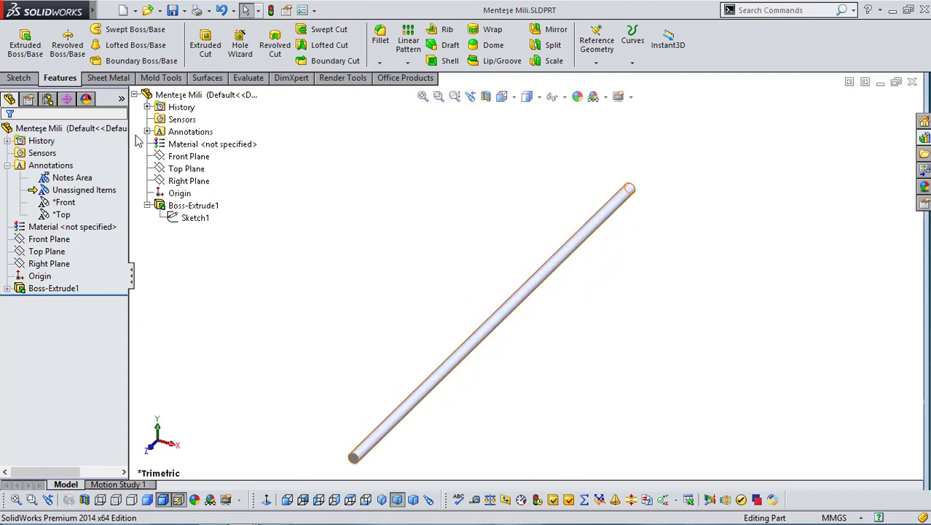
left_click(121, 100)
left_click(164, 130)
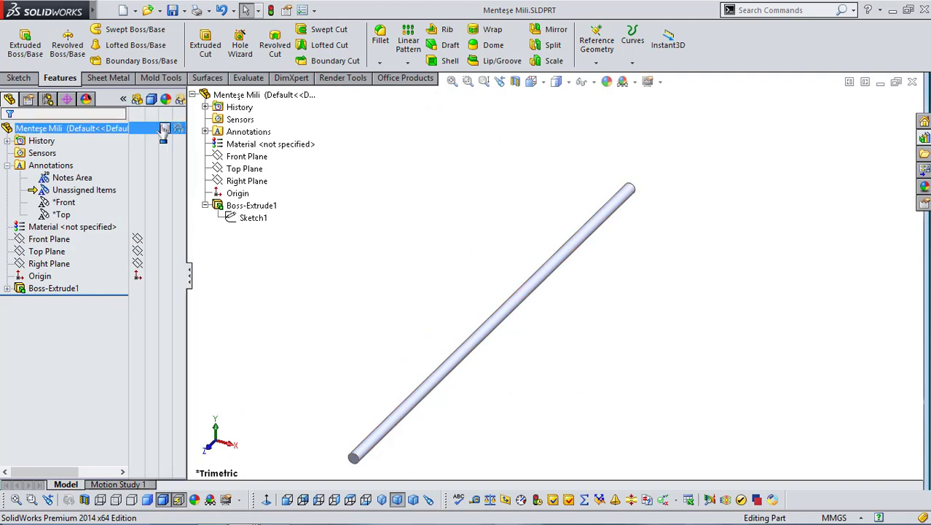
left_click(173, 134)
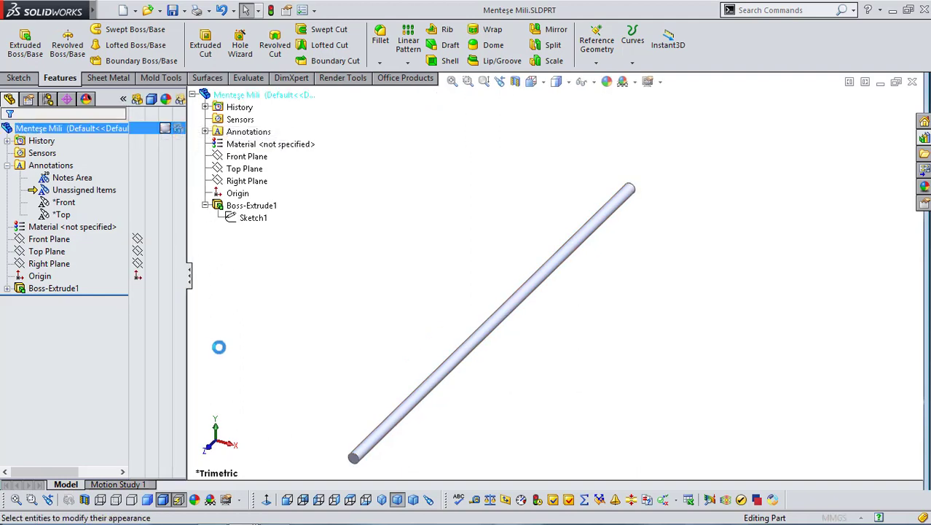
left_click(148, 421)
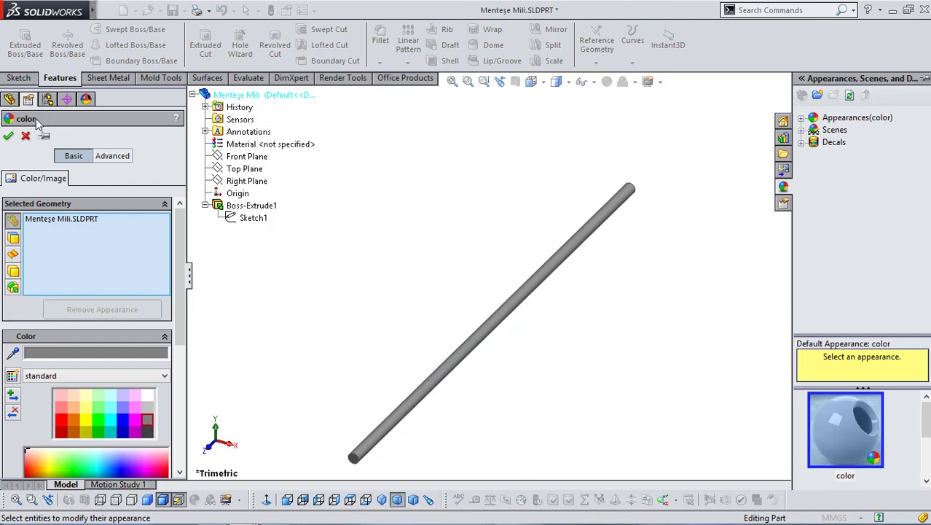
left_click(8, 136)
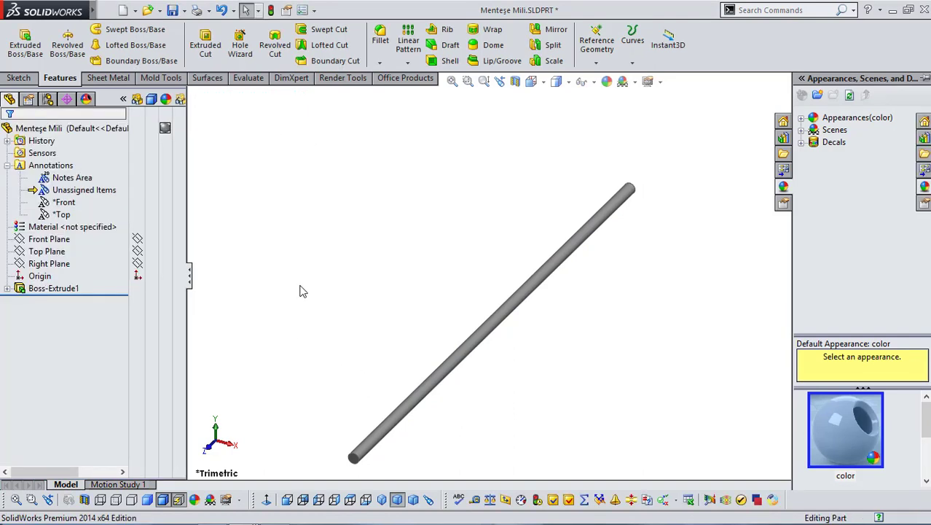
left_click(123, 98)
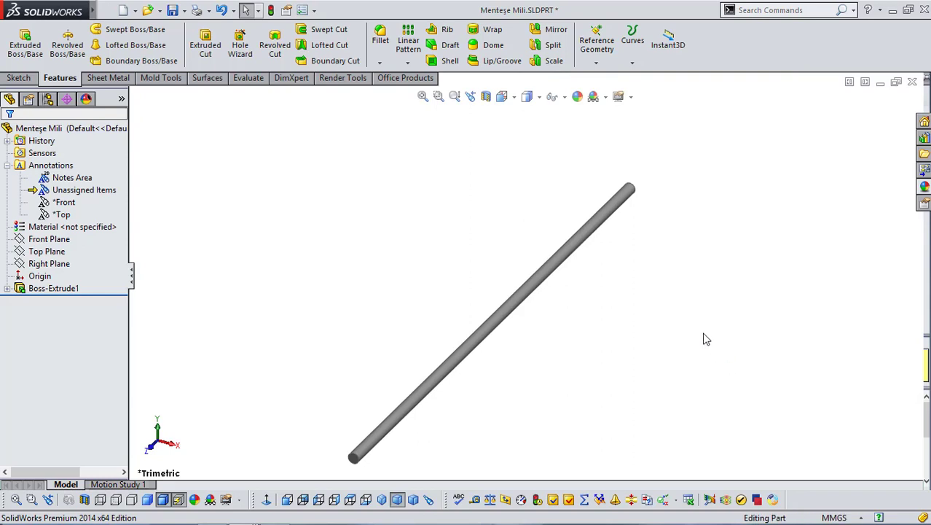
key("ctrl+s")
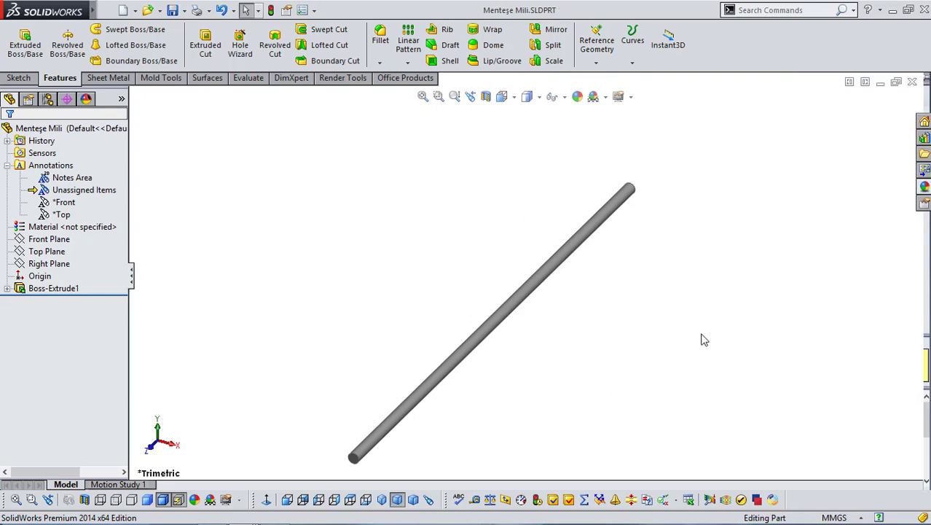
key("ctrl+Tab")
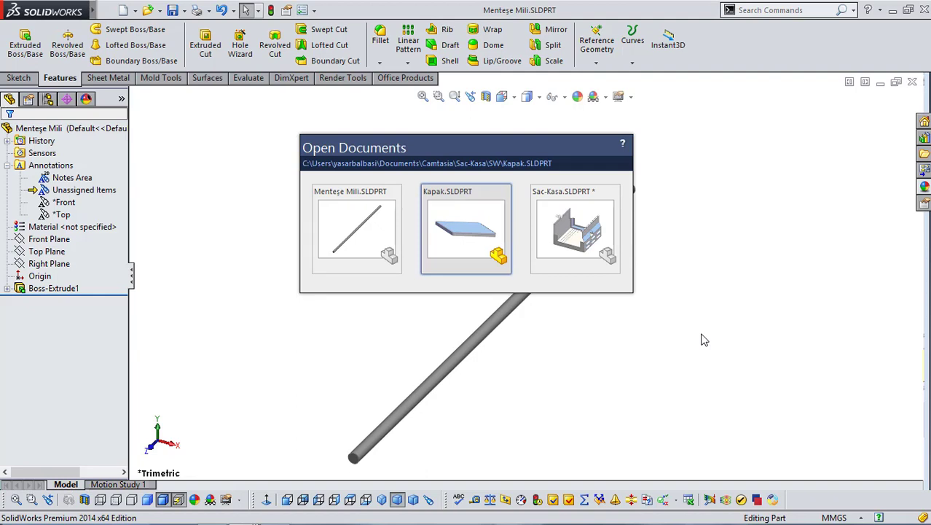
key("Escape")
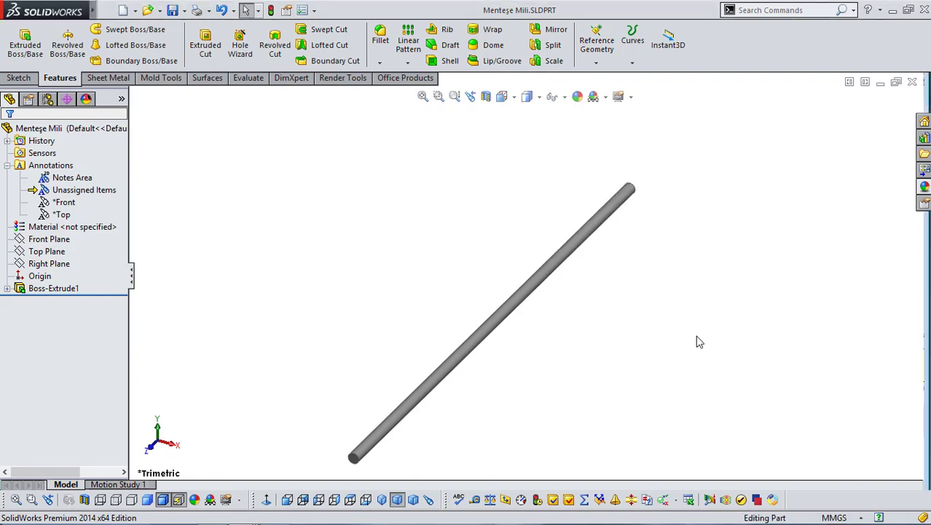
scroll(347, 240, "down", 2)
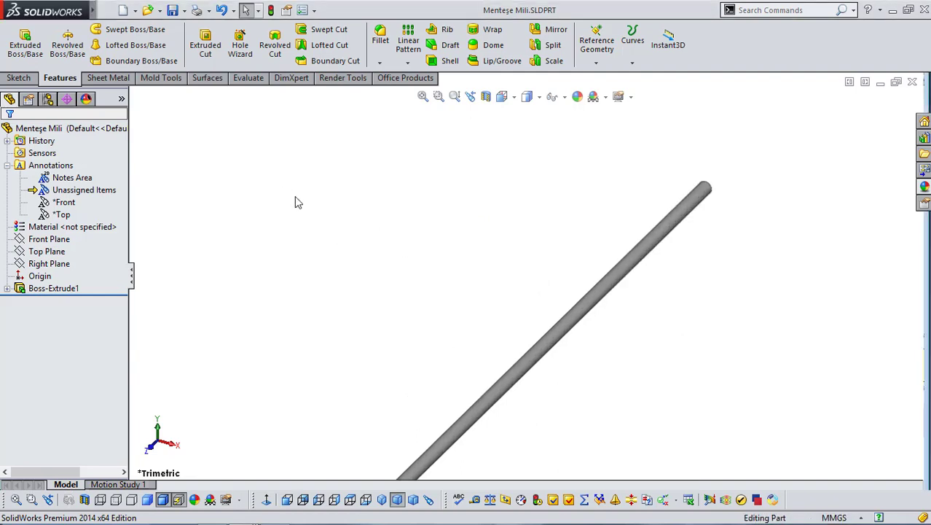
key("f")
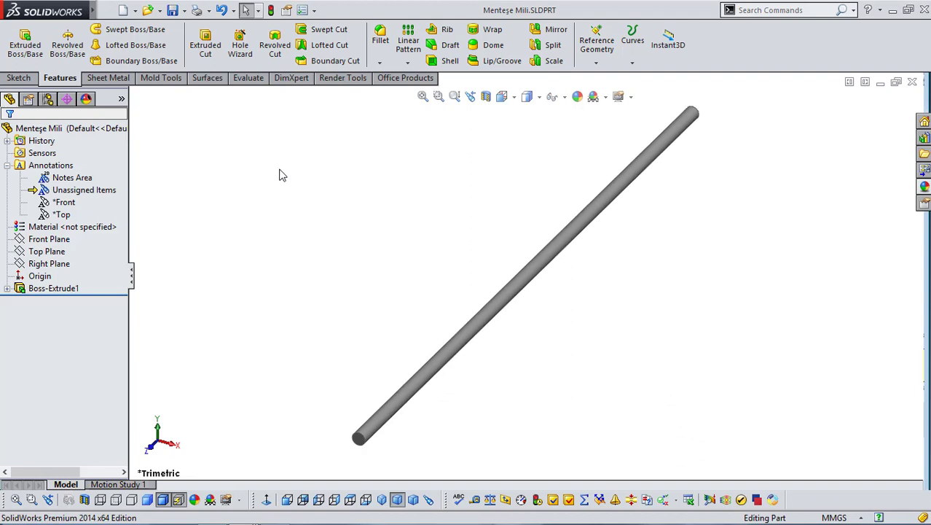
Create a new assembly and place the open Sac-Kasa part in it as the first component.
left_click(124, 11)
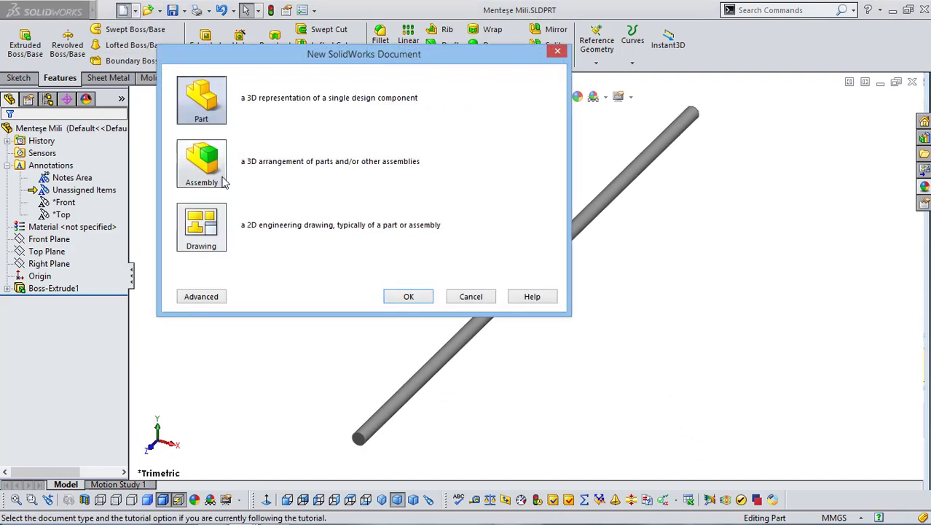
double_click(221, 179)
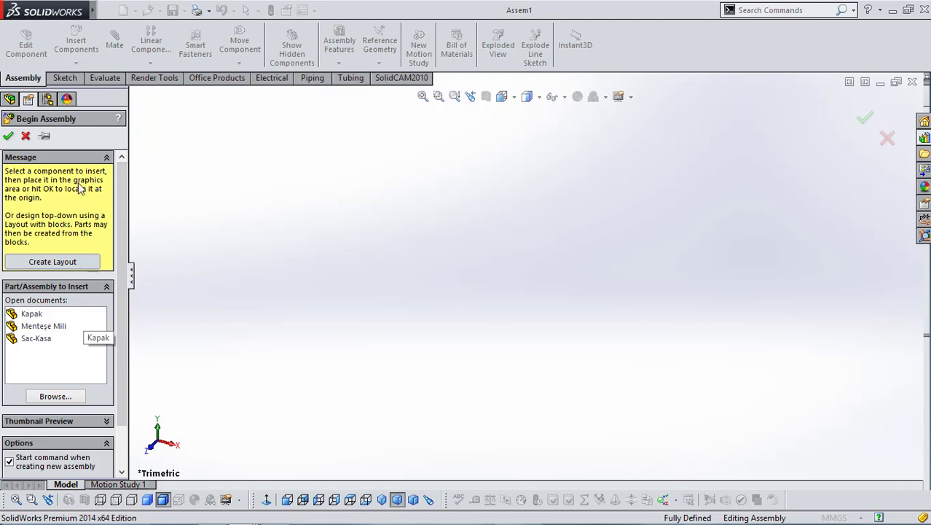
left_click(48, 339)
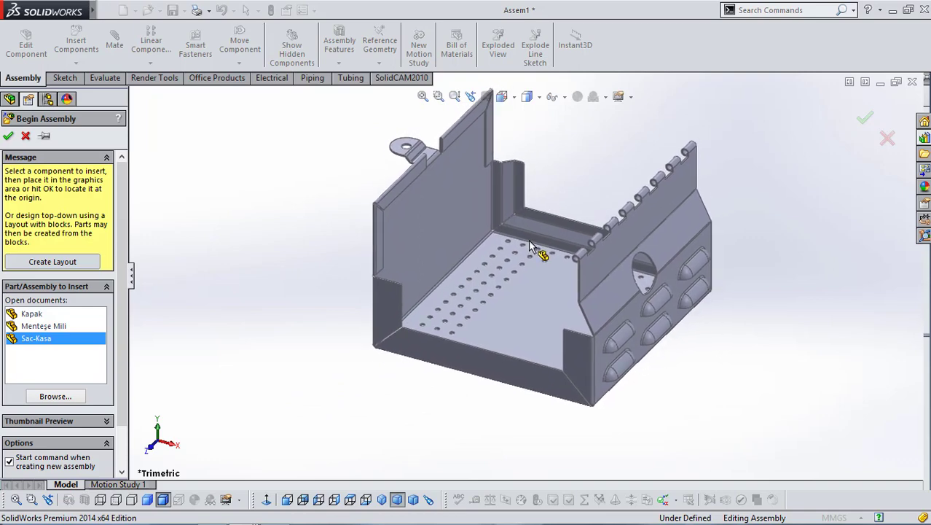
left_click(531, 246)
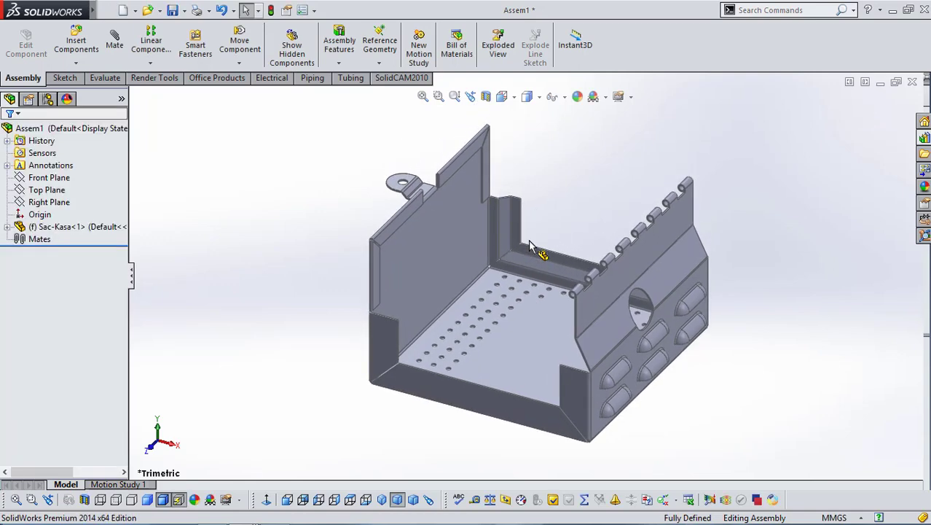
Try to move the fixed Sac-Kasa component by its front flange and clear the selection.
left_click(67, 228)
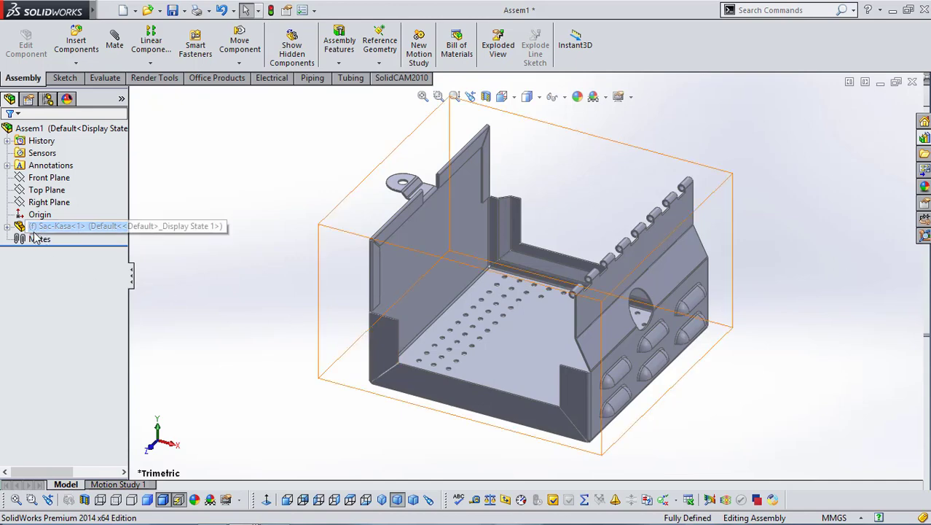
left_click_drag(462, 404, 438, 426)
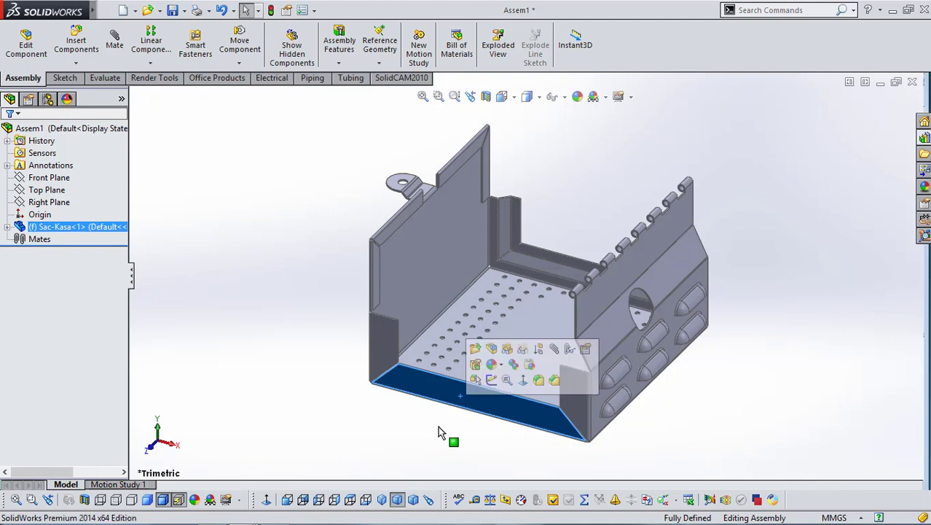
left_click(279, 378)
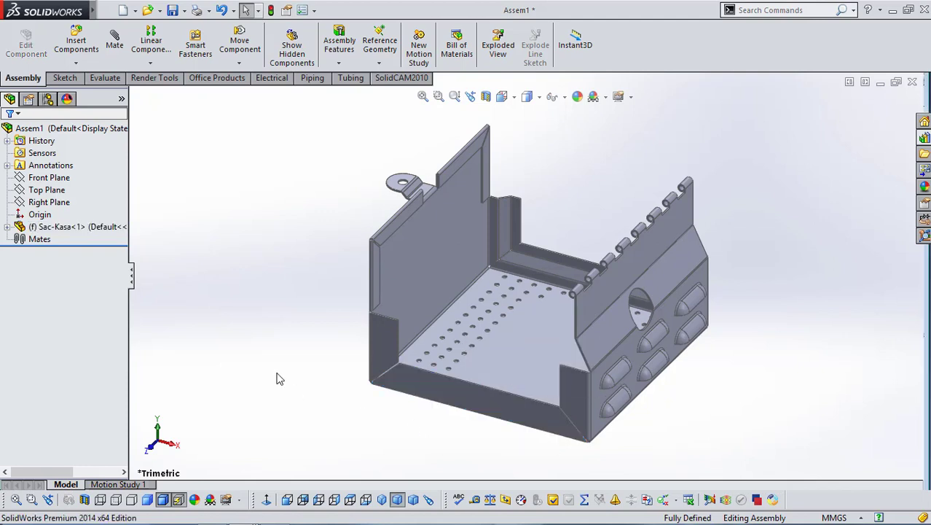
Save the assembly as Sac-Kasa-Montaj in the SW folder, together with the modified Sac-Kasa part.
scroll(288, 373, "down", 3)
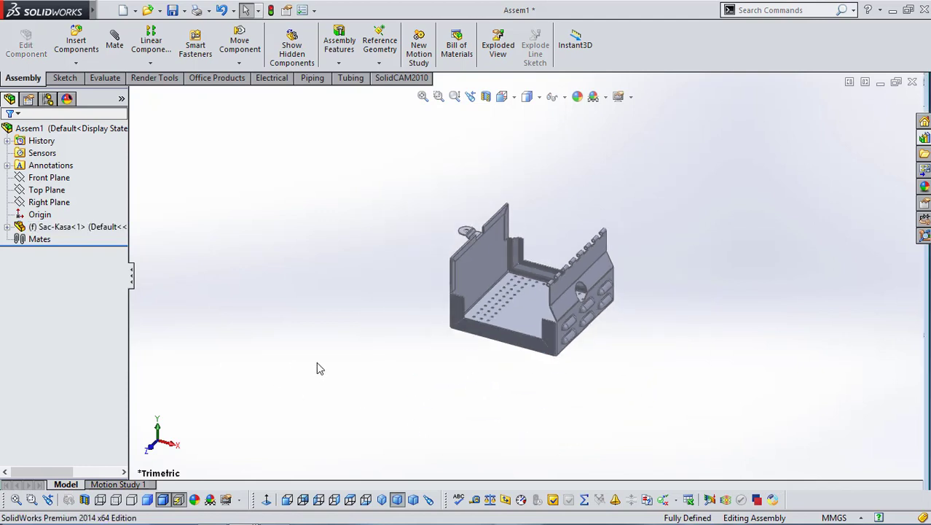
scroll(522, 319, "up", 2)
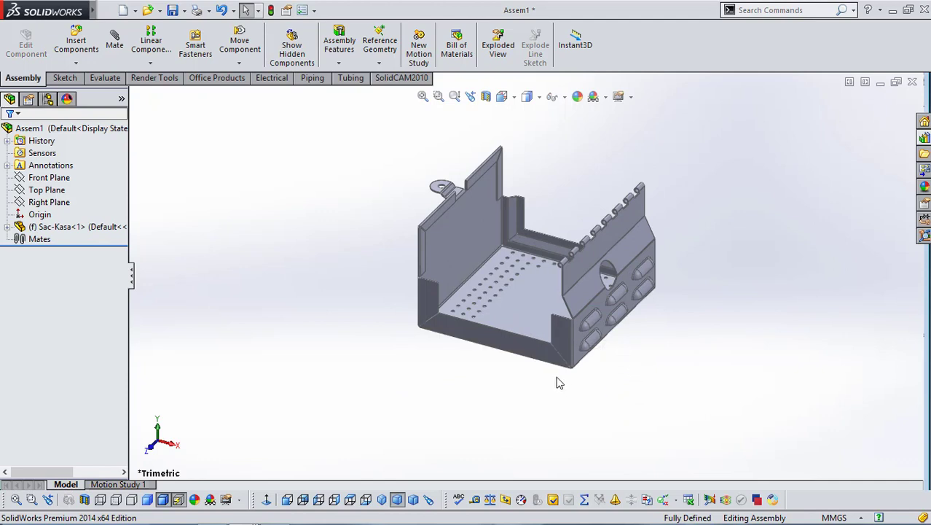
left_click(185, 13)
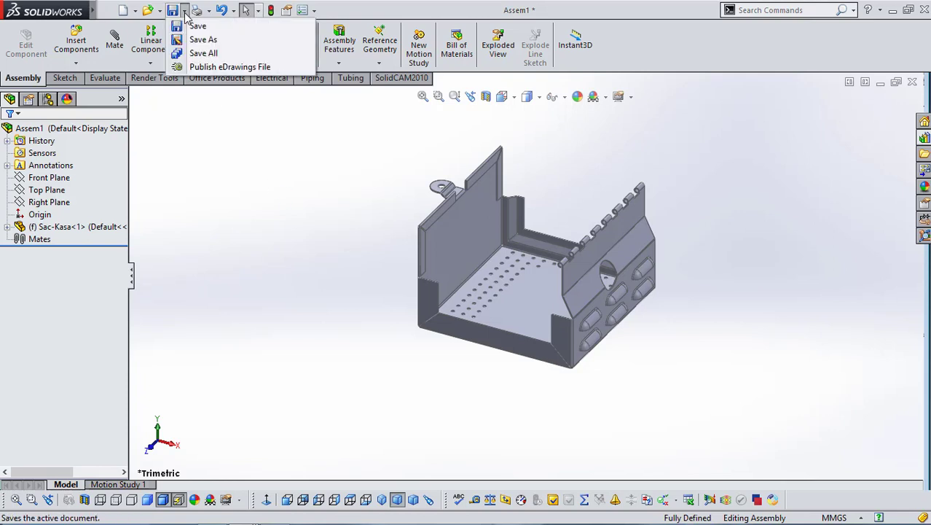
left_click(193, 26)
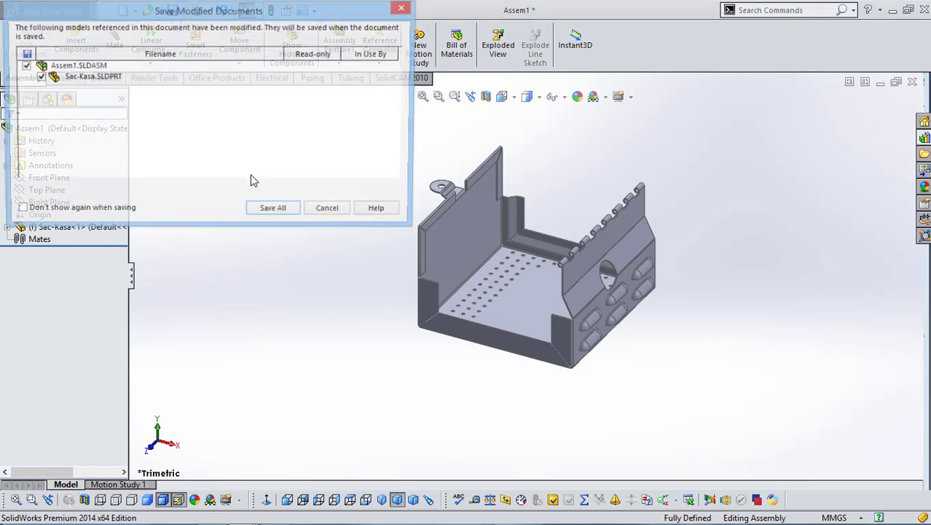
left_click(274, 212)
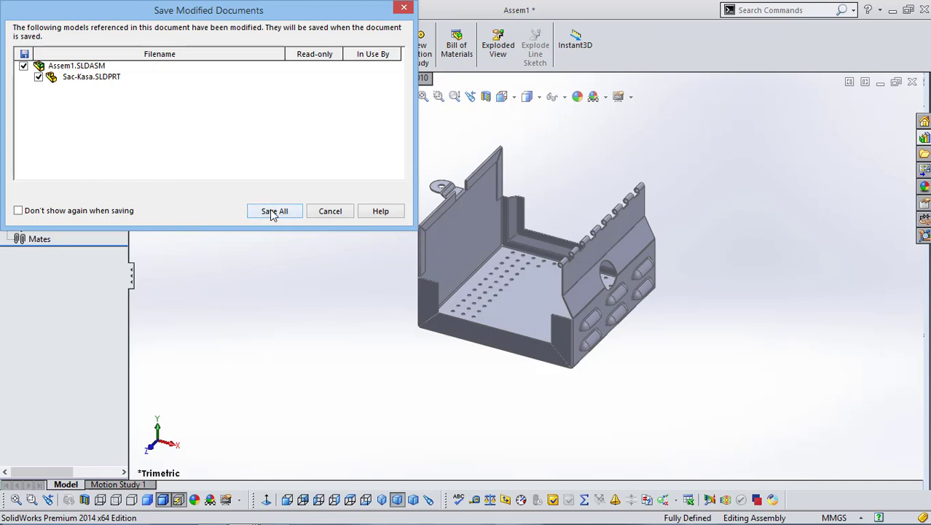
left_click(335, 153)
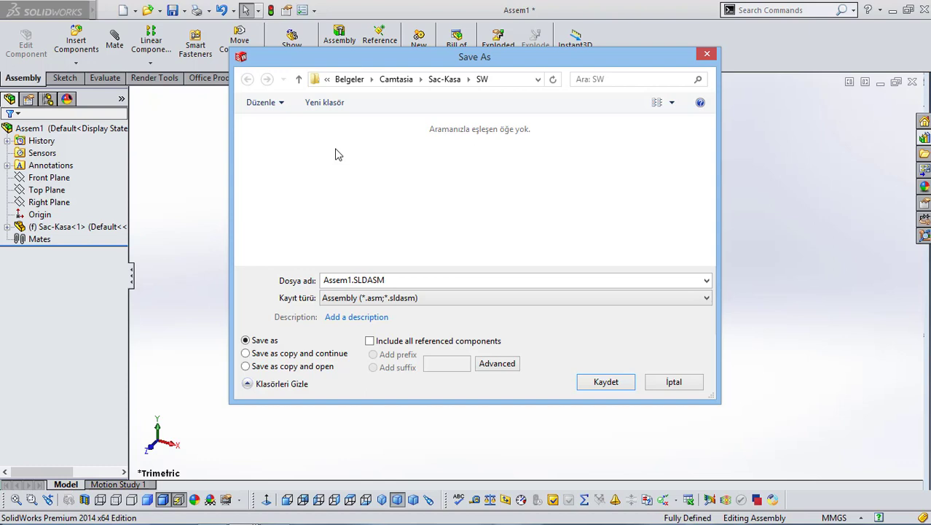
double_click(397, 278)
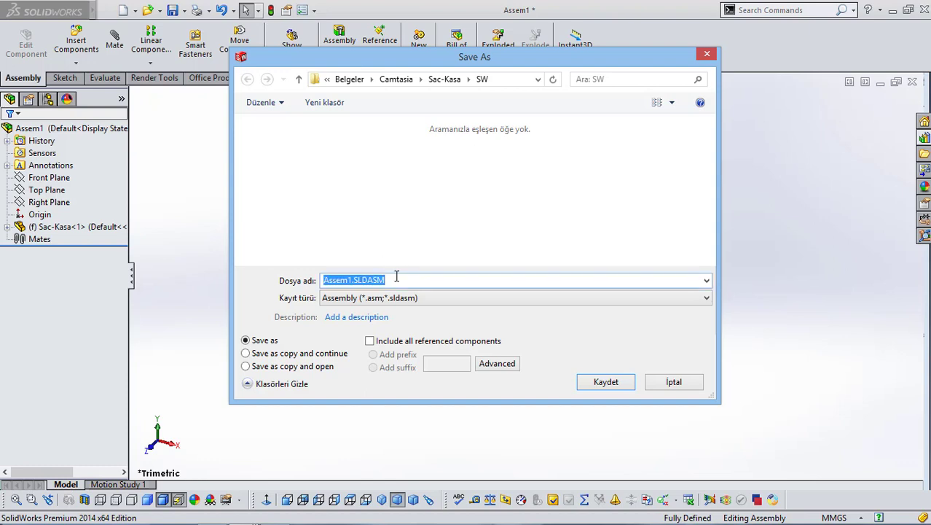
type("Sac")
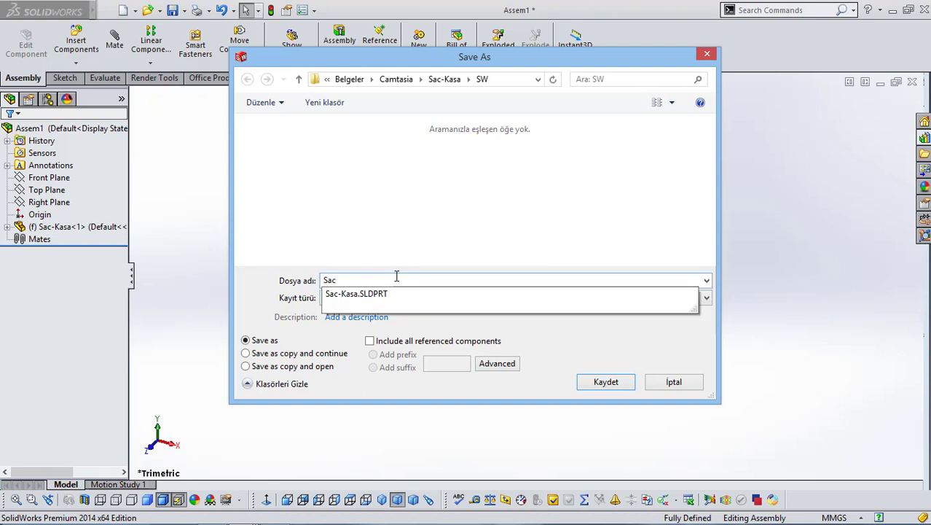
type("-Kasa-")
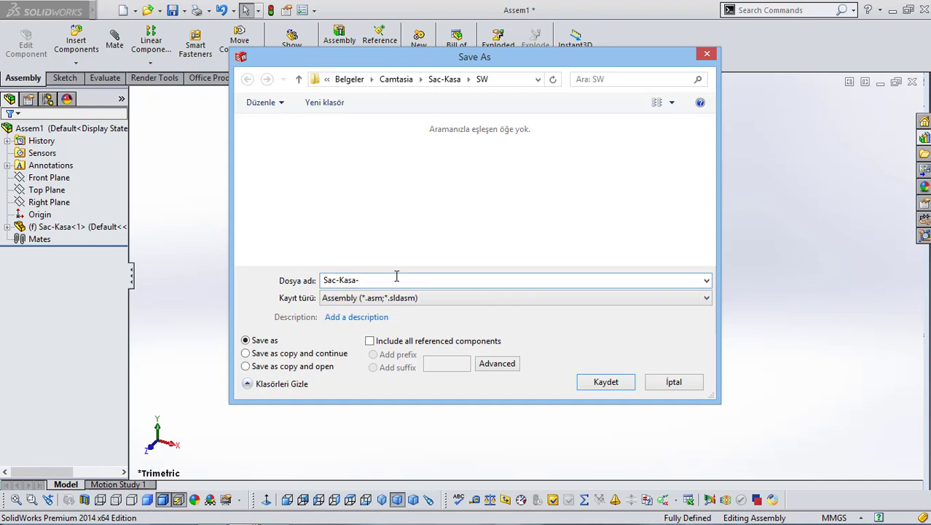
type("Montaj")
left_click(609, 383)
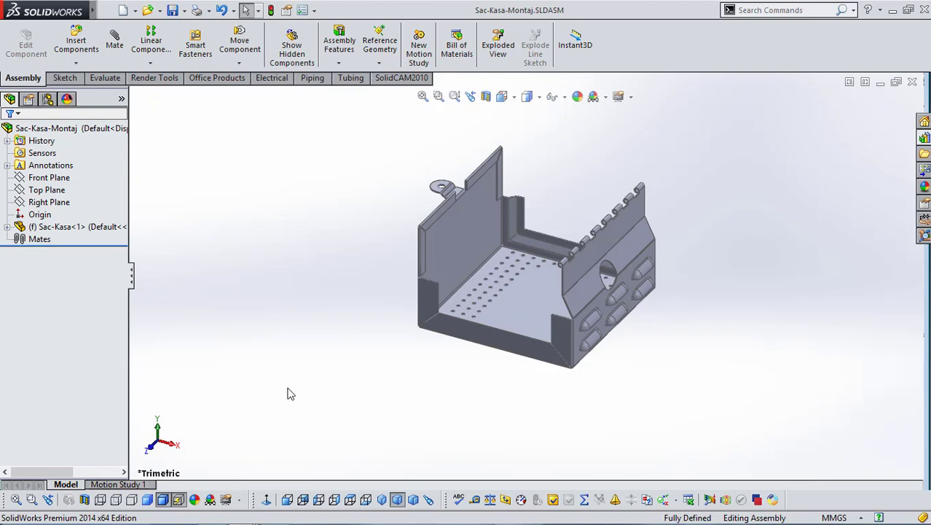
Expand the Sac-Kasa component in the assembly tree to examine its features.
left_click(73, 230)
left_click(10, 238)
left_click(6, 227)
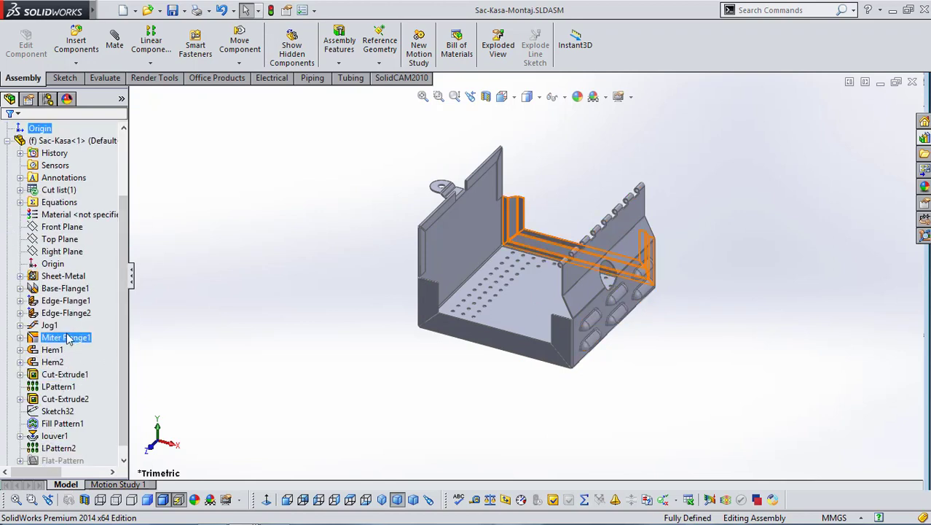
Compare the position of the assembly origin with the origin of the Sac-Kasa component in the assembly tree and model.
left_click(8, 141)
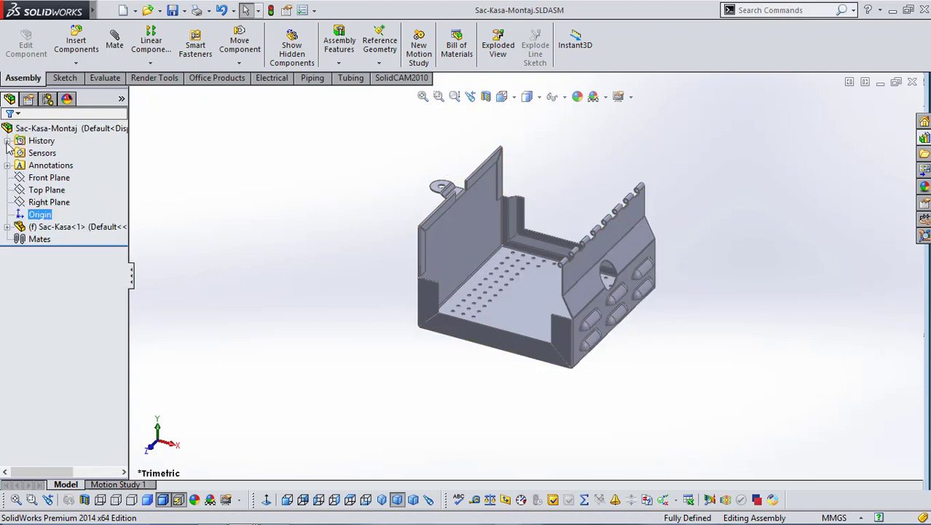
left_click(7, 227)
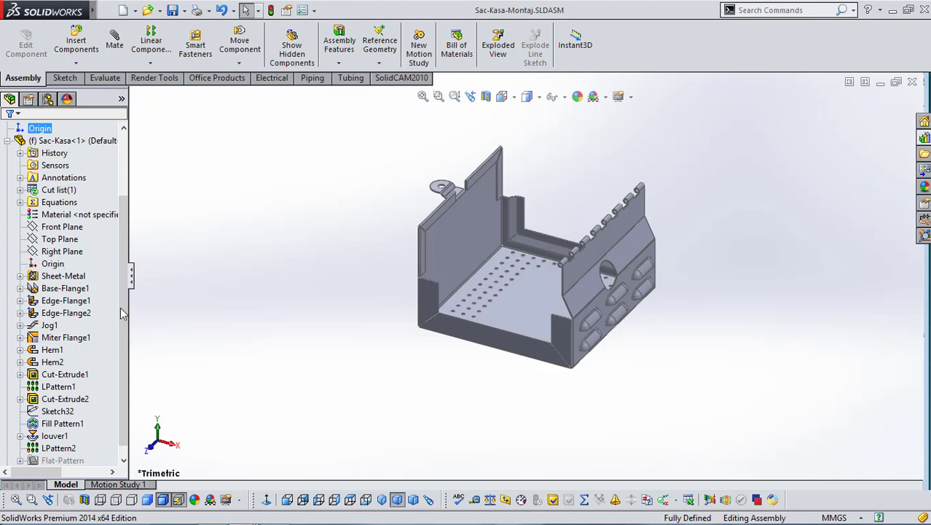
scroll(123, 303, "up", 3)
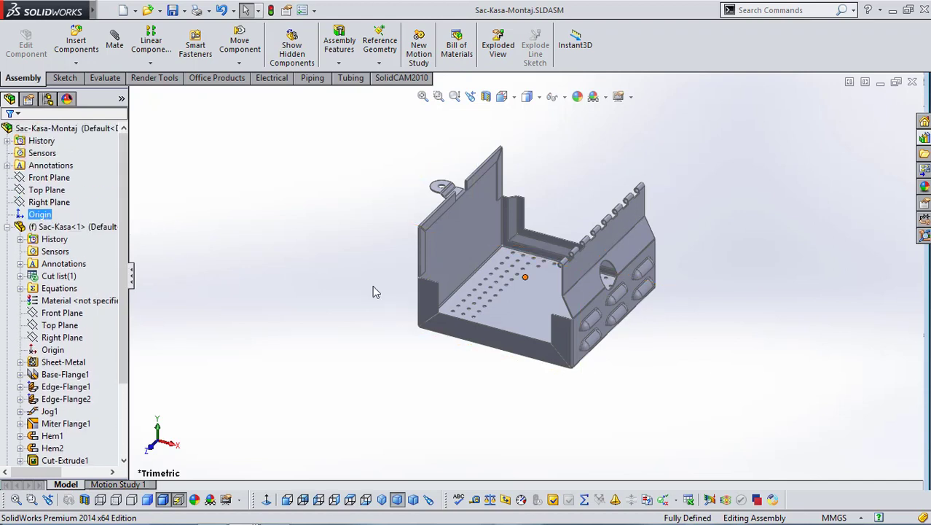
middle_click_drag(387, 293, 411, 338)
scroll(443, 370, "up", 5)
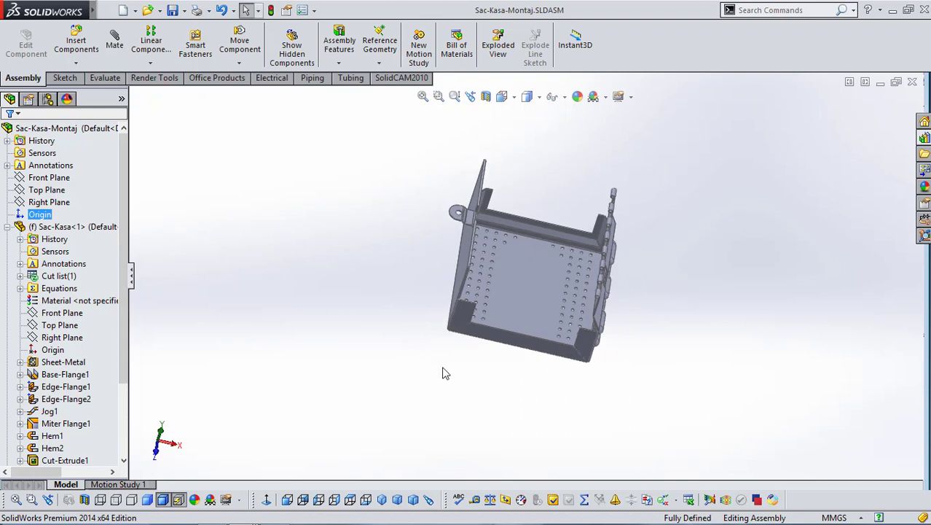
middle_click_drag(459, 368, 443, 385)
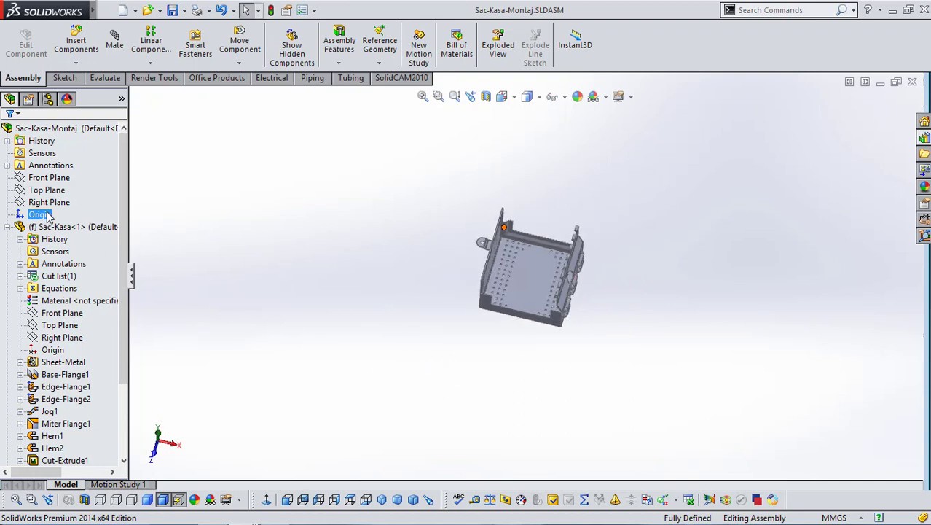
left_click(61, 353, "ctrl")
left_click(397, 499)
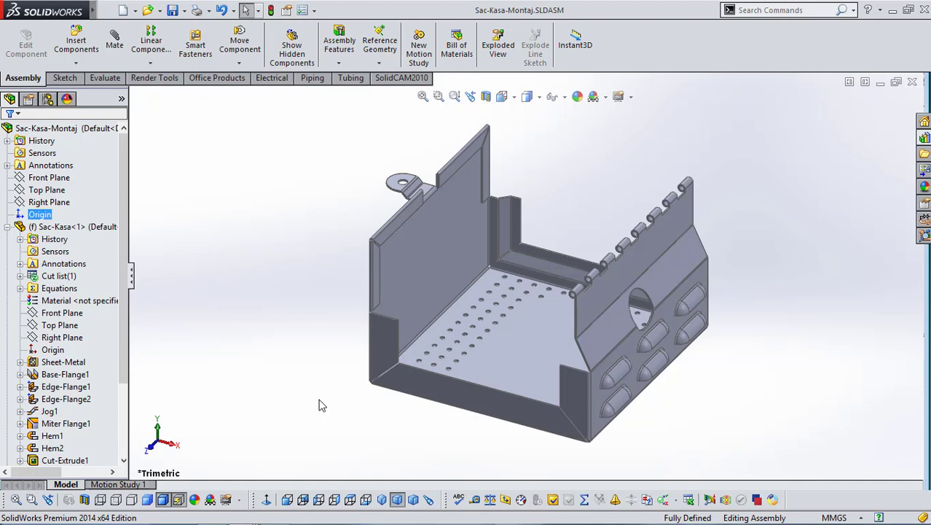
scroll(487, 347, "up", 3)
scroll(503, 339, "down", 3)
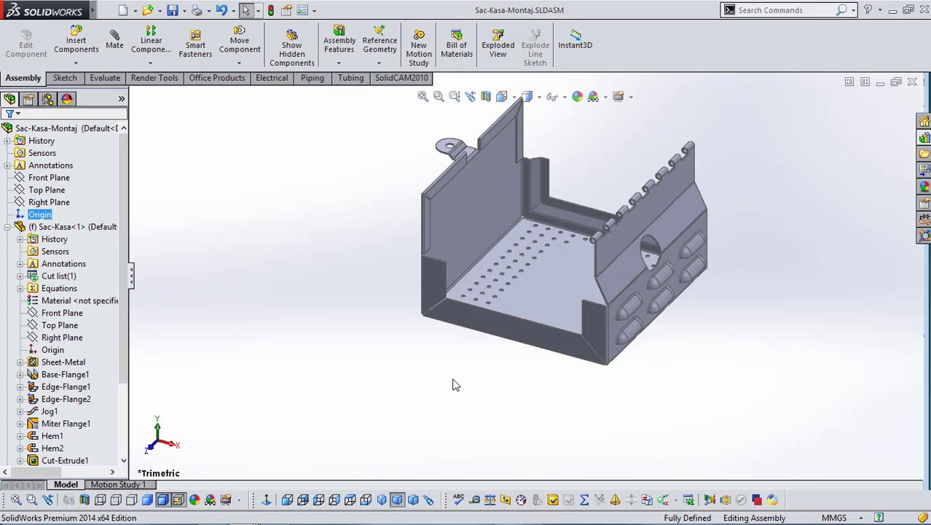
Preview a section of the case on the Front Plane, offset 89 mm, to check the plane's position, and cancel it.
left_click(84, 500)
middle_click_drag(476, 360, 538, 332)
scroll(538, 332, "down", 3)
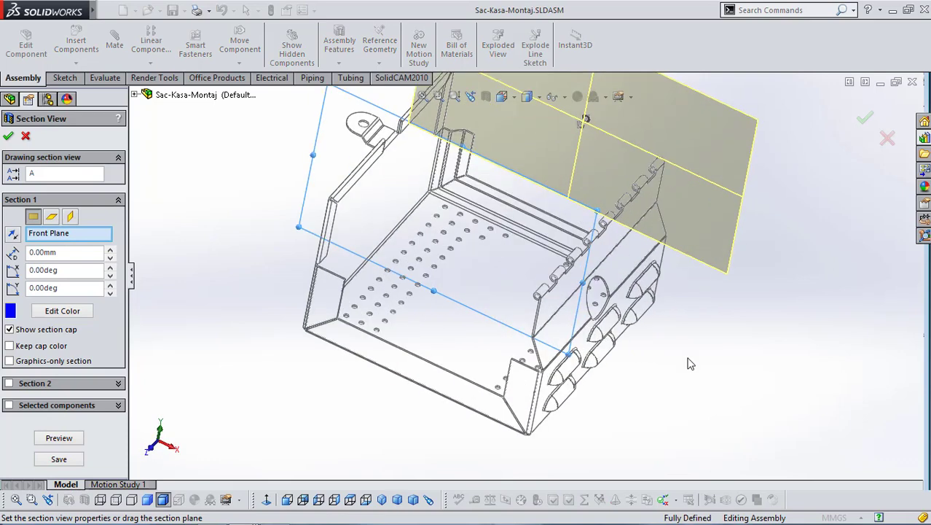
scroll(689, 363, "up", 2)
middle_click_drag(688, 361, 650, 387)
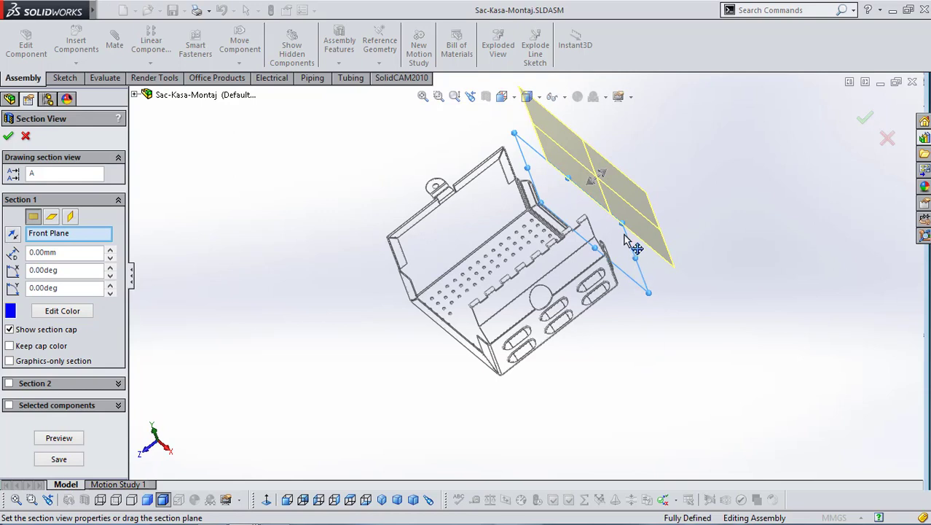
left_click_drag(598, 188, 536, 239)
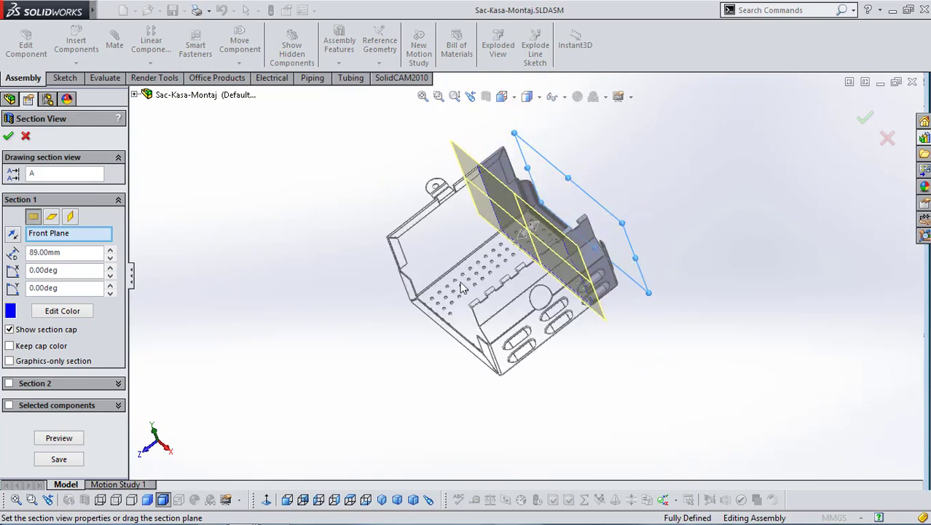
left_click(26, 135)
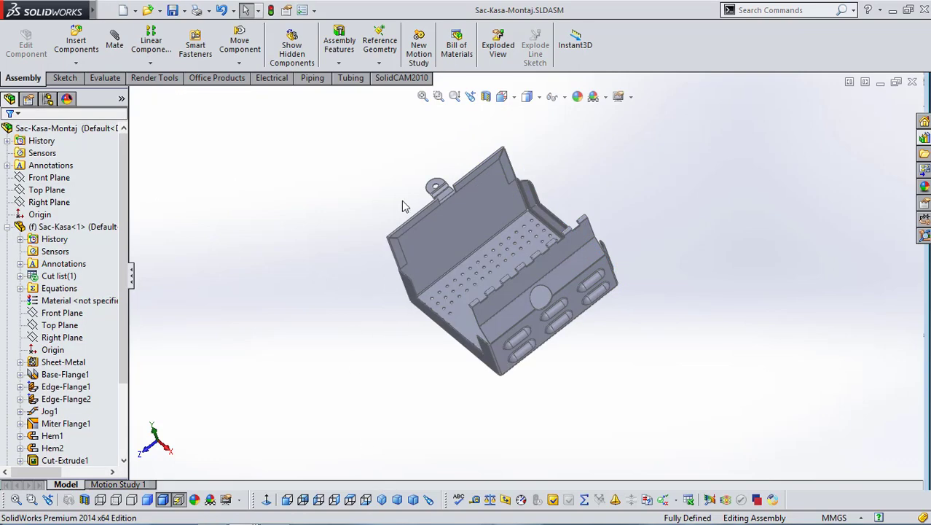
left_click(397, 499)
left_click(401, 502)
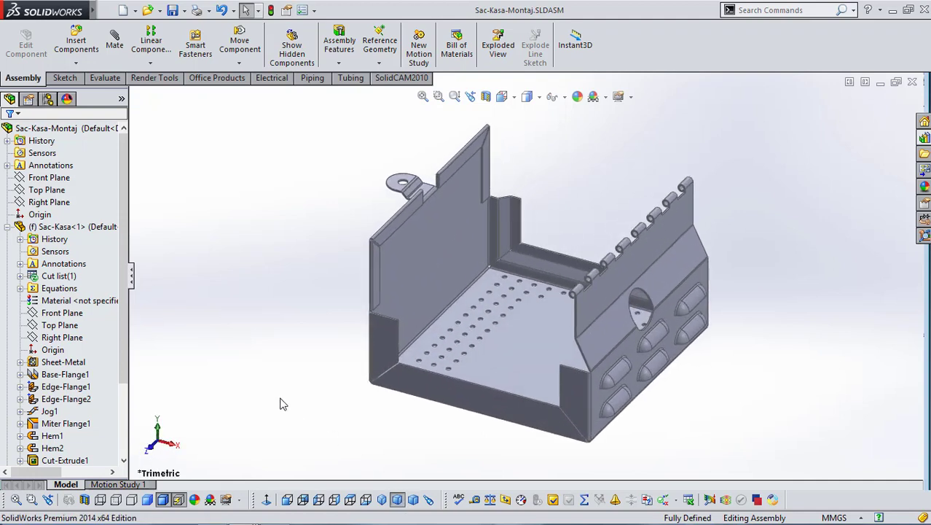
scroll(283, 405, "up", 3)
scroll(525, 364, "down", 3)
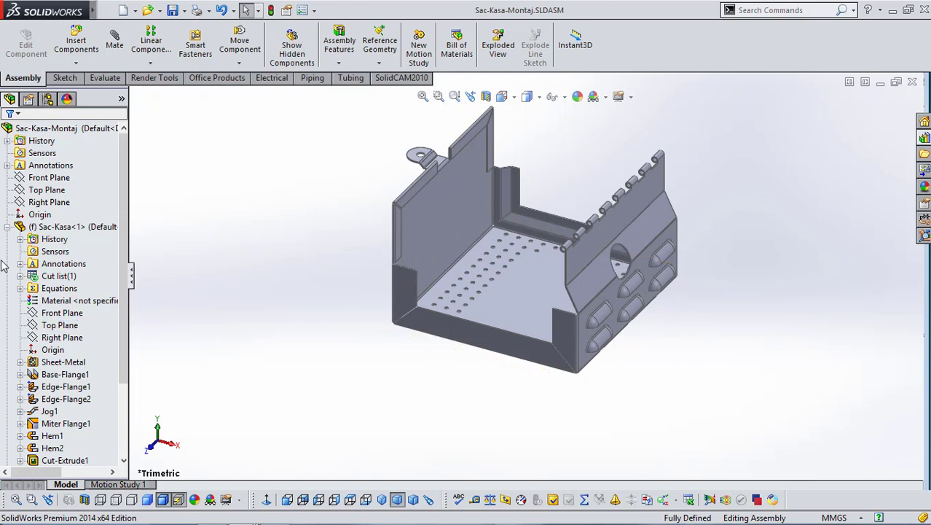
Float the fixed Sac-Kasa component so that it can be repositioned in the assembly.
left_click(52, 229)
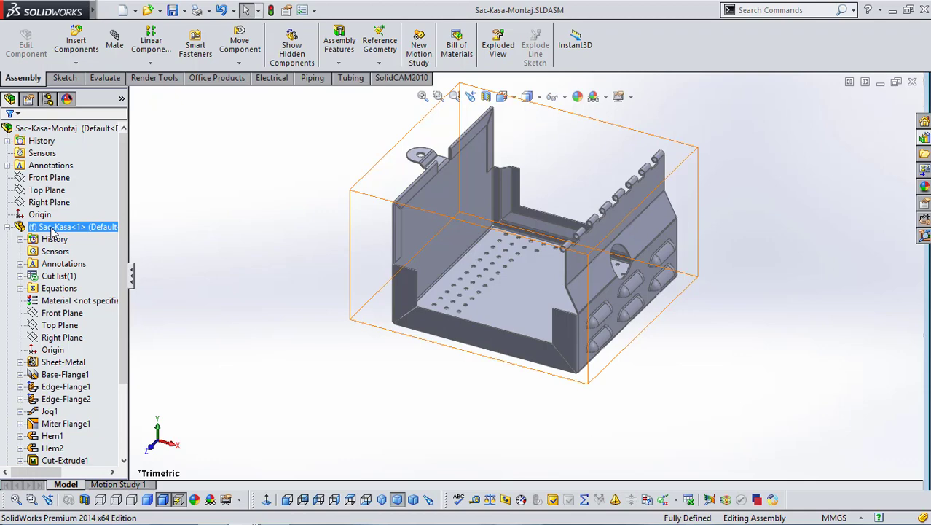
right_click(53, 229)
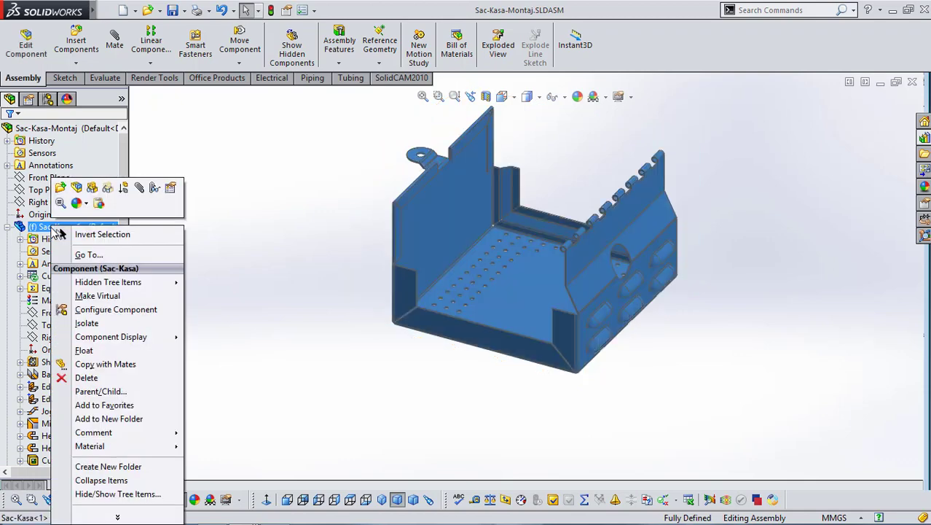
left_click(83, 350)
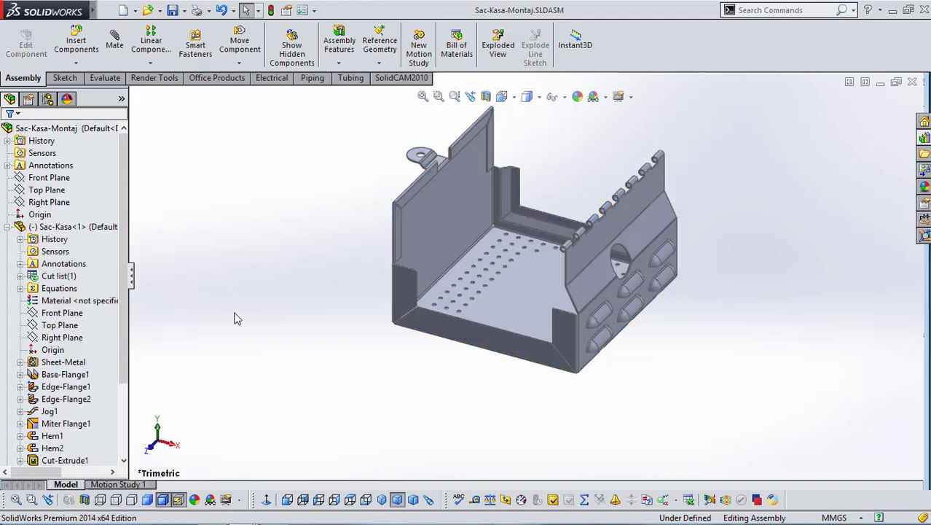
Mate the Sac-Kasa origin coincident with the assembly origin, with the axes aligned.
left_click(64, 353)
left_click(63, 357)
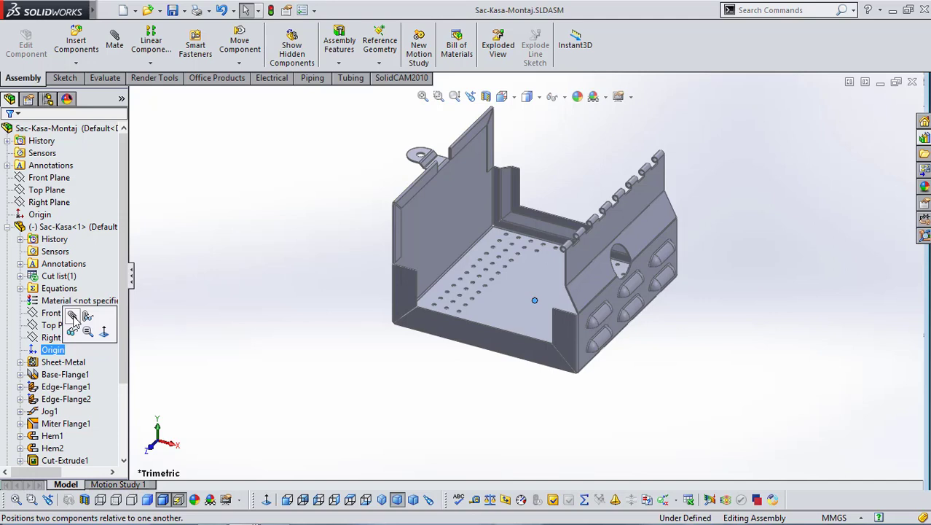
left_click(59, 362)
left_click(53, 352)
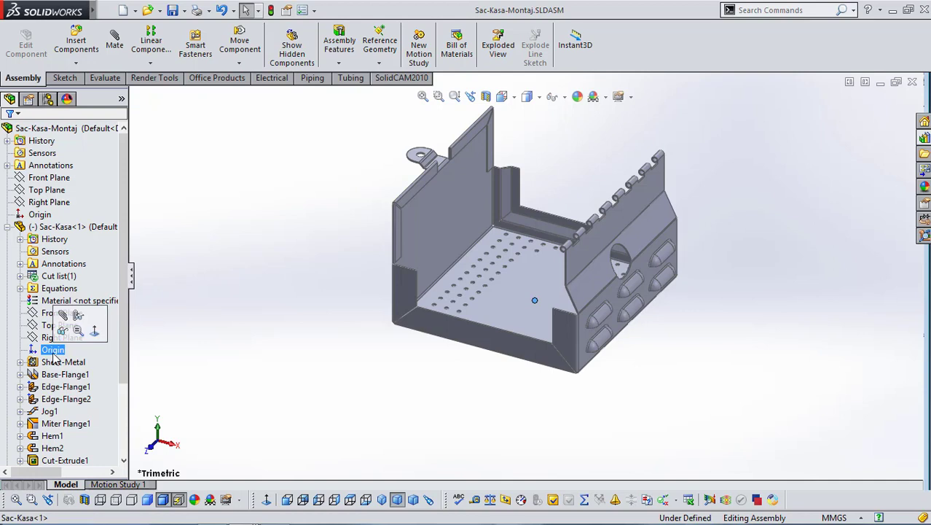
left_click(63, 315)
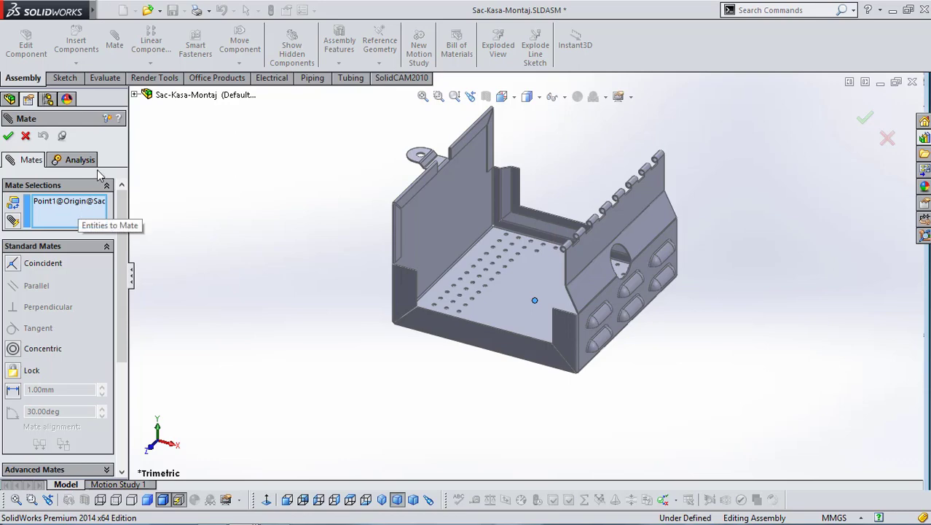
left_click(135, 96)
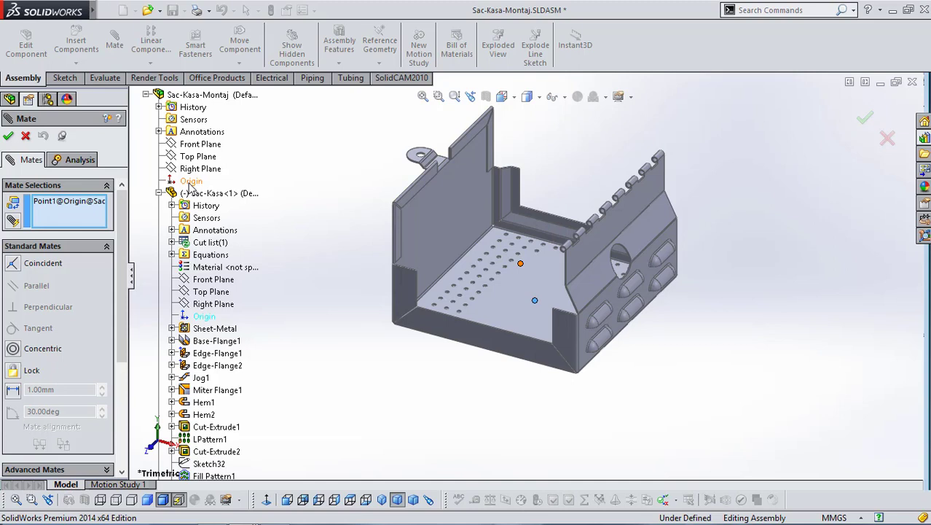
left_click(189, 183)
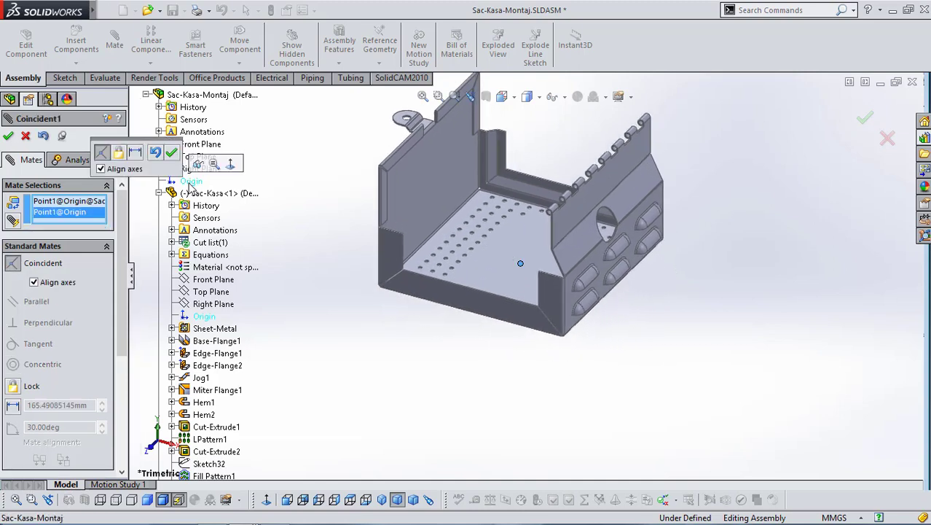
left_click_drag(149, 142, 317, 136)
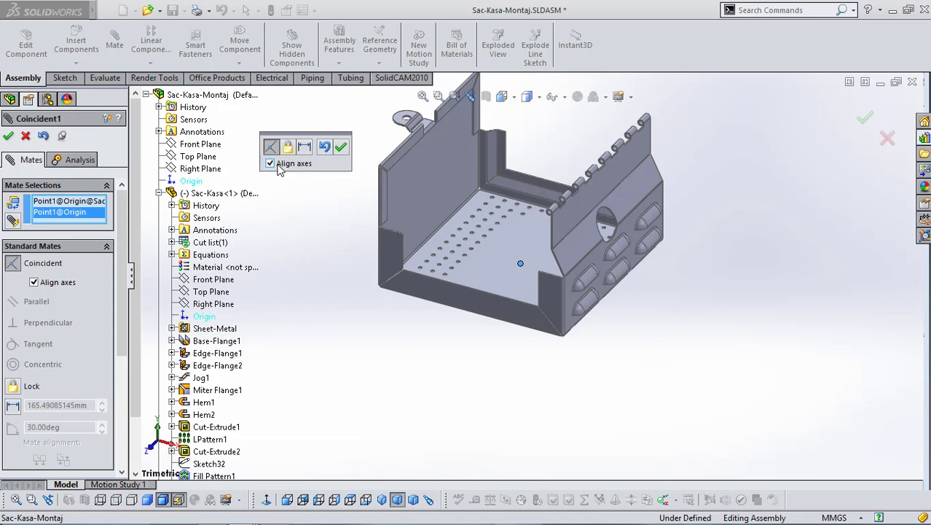
left_click(340, 149)
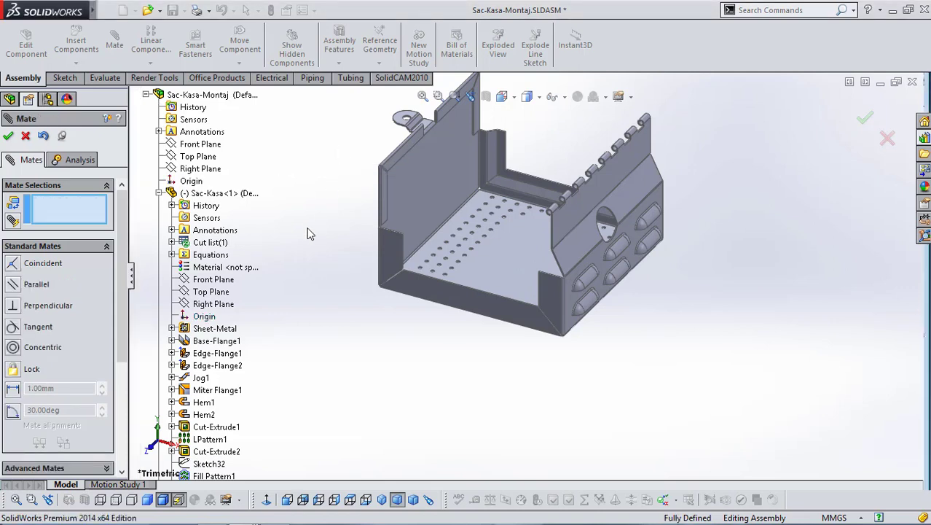
left_click(8, 136)
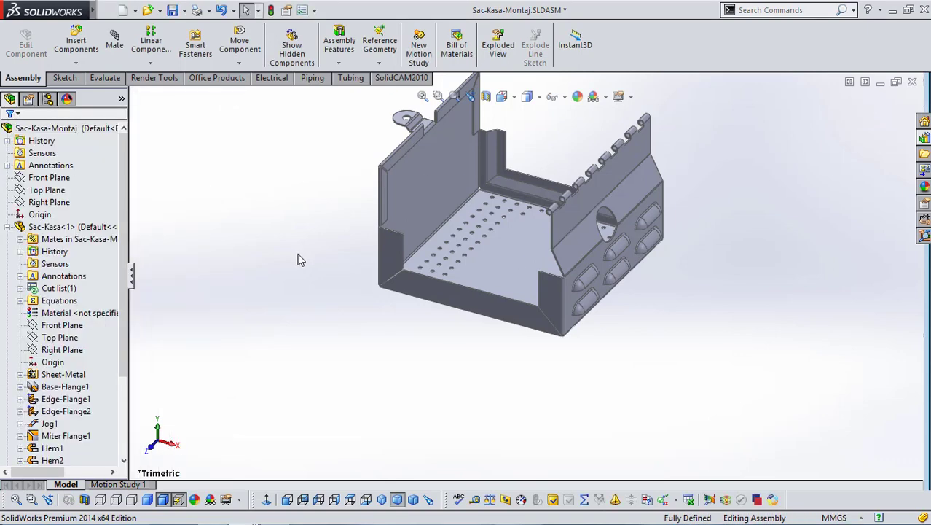
Fix the mated Sac-Kasa component in place and collapse its features in the assembly tree.
left_click(399, 502)
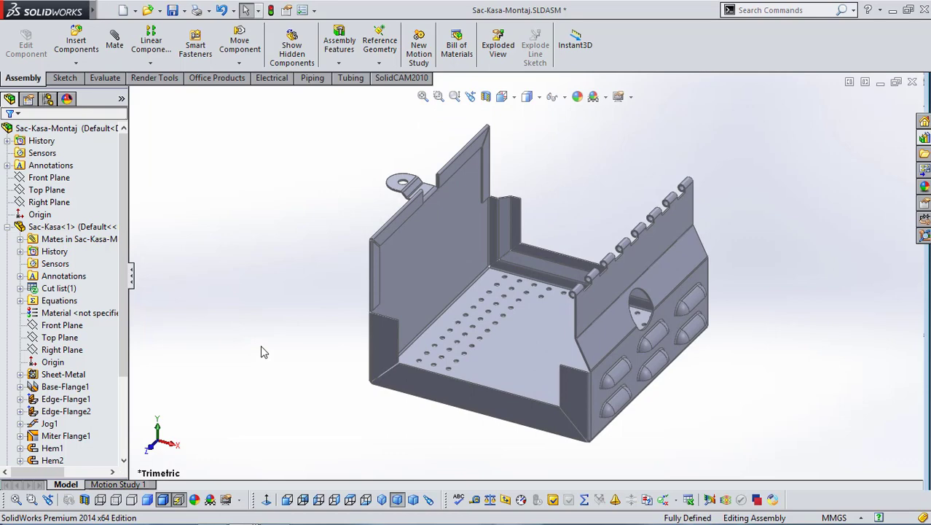
left_click(6, 227)
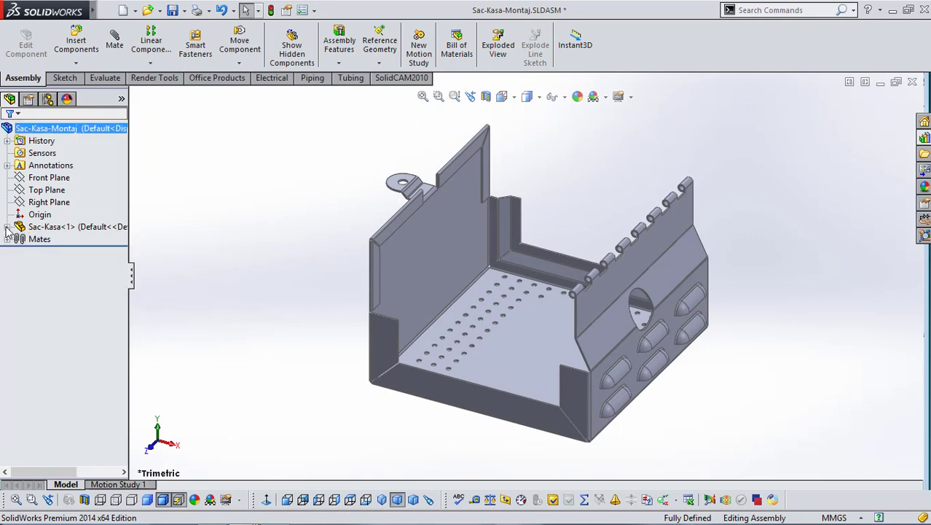
right_click(62, 228)
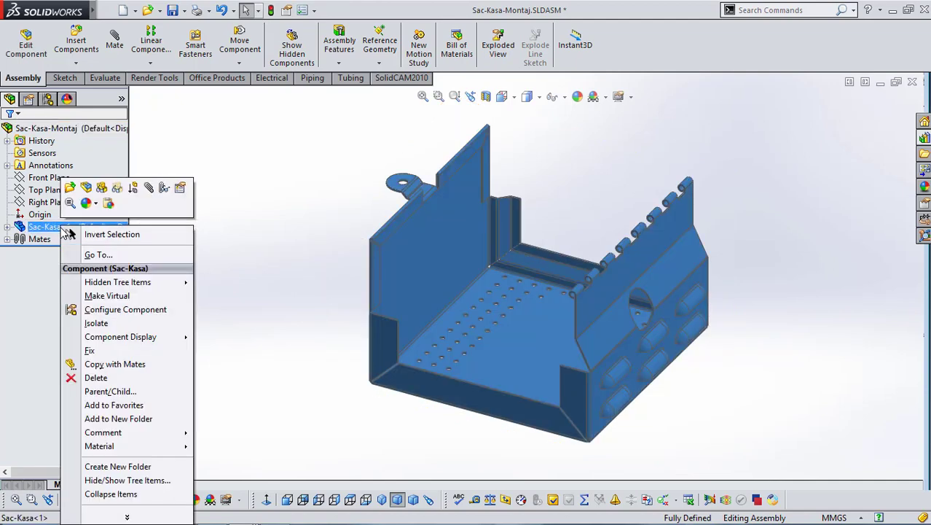
left_click(90, 351)
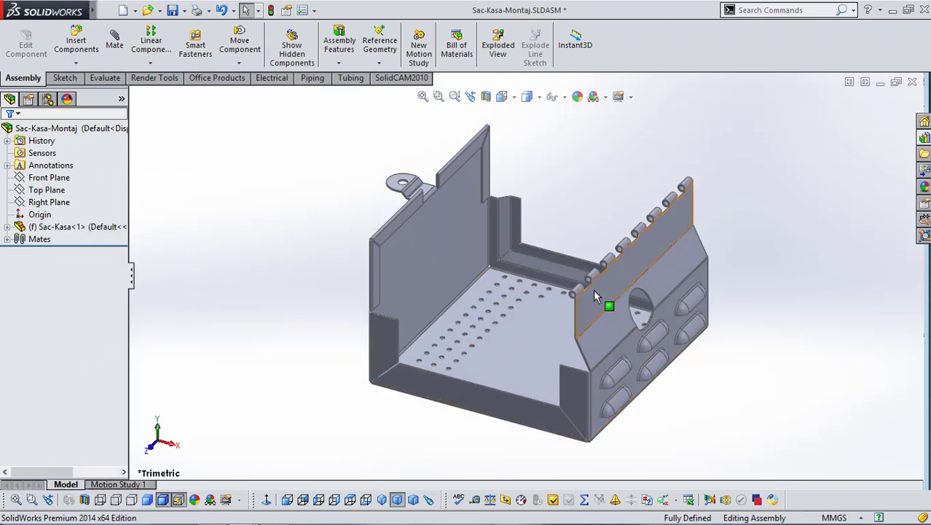
Apply a section view through the case on the Right Plane with a 0 mm offset.
scroll(583, 292, "up", 5)
middle_click_drag(568, 291, 470, 422)
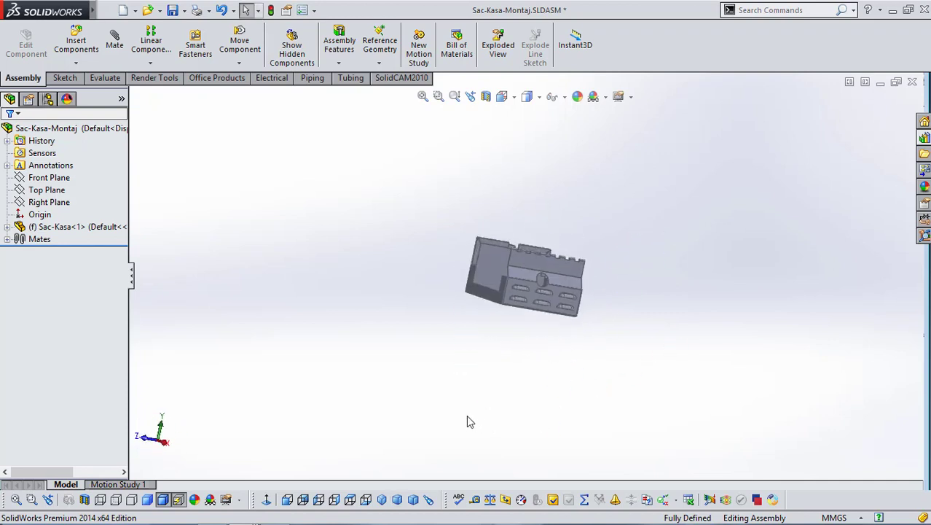
left_click(397, 499)
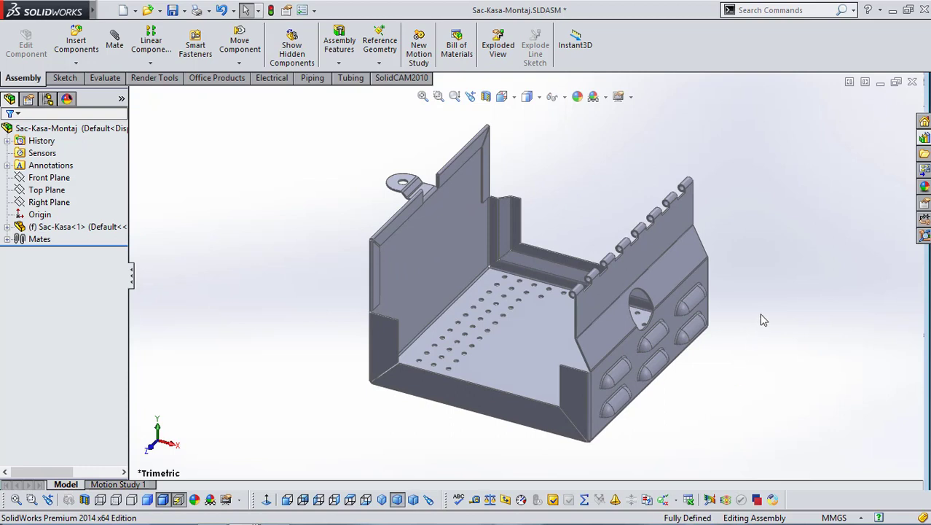
scroll(726, 316, "up", 3)
scroll(592, 295, "down", 3)
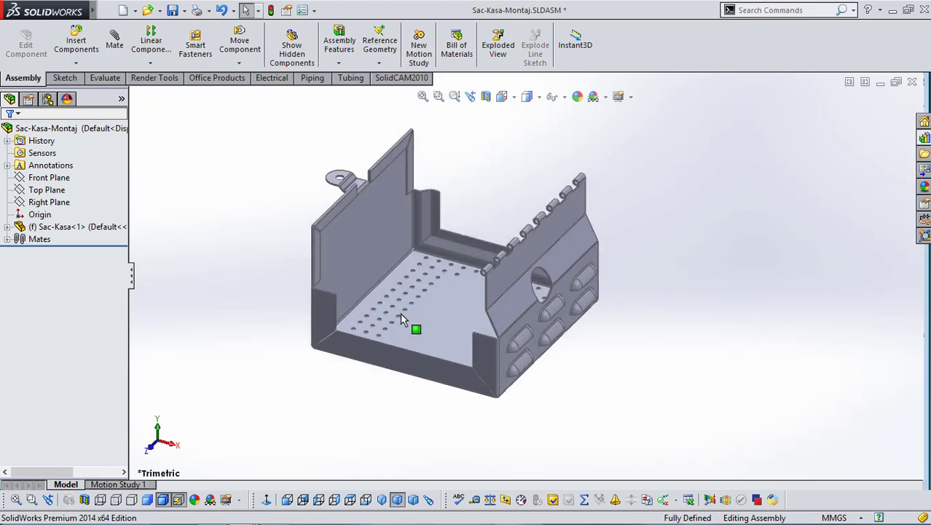
left_click(397, 499)
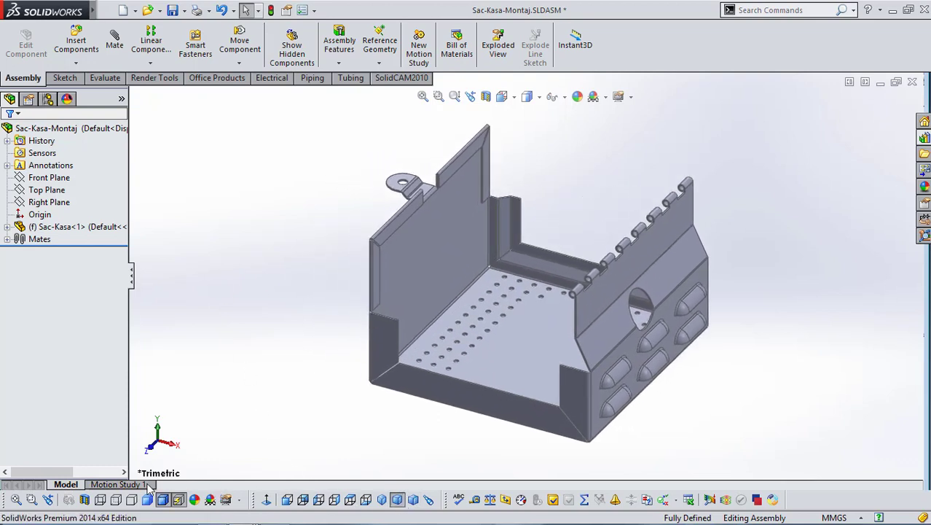
left_click(84, 500)
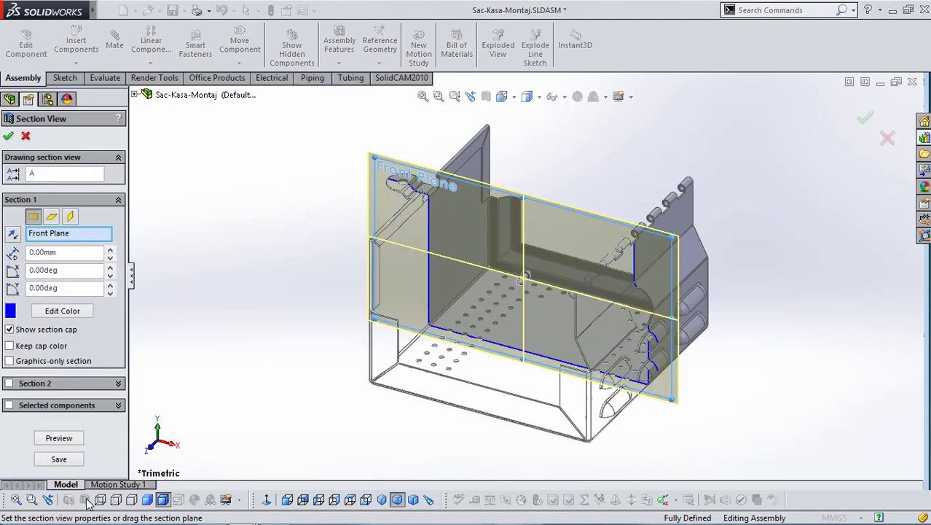
left_click(71, 217)
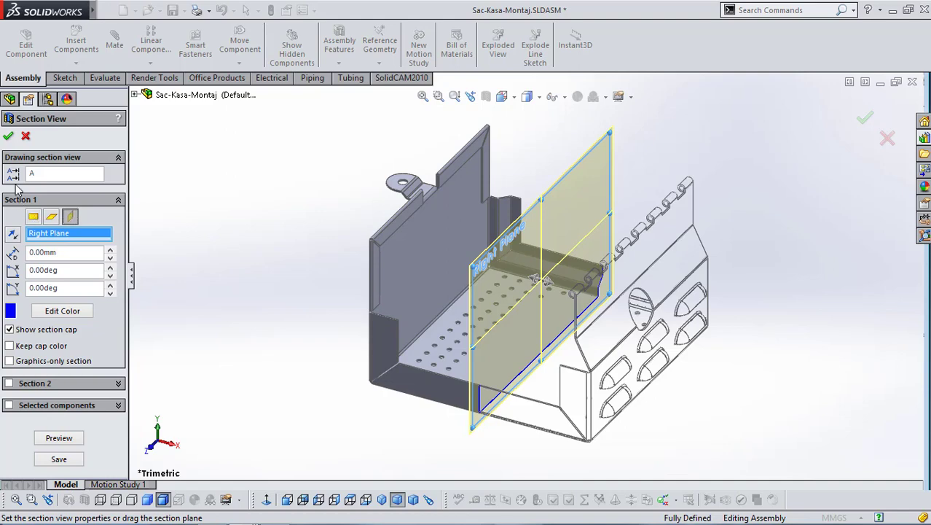
left_click(8, 135)
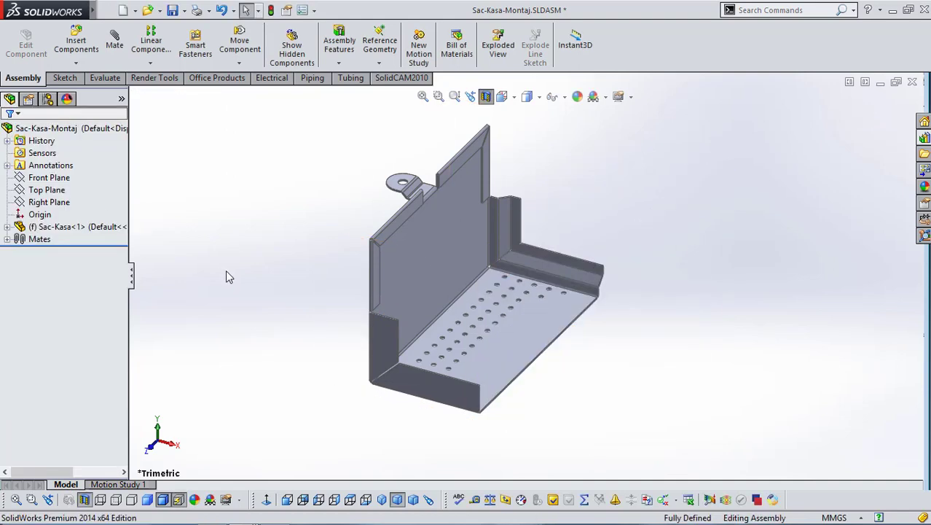
Turn off the section view and save the assembly.
left_click(86, 501)
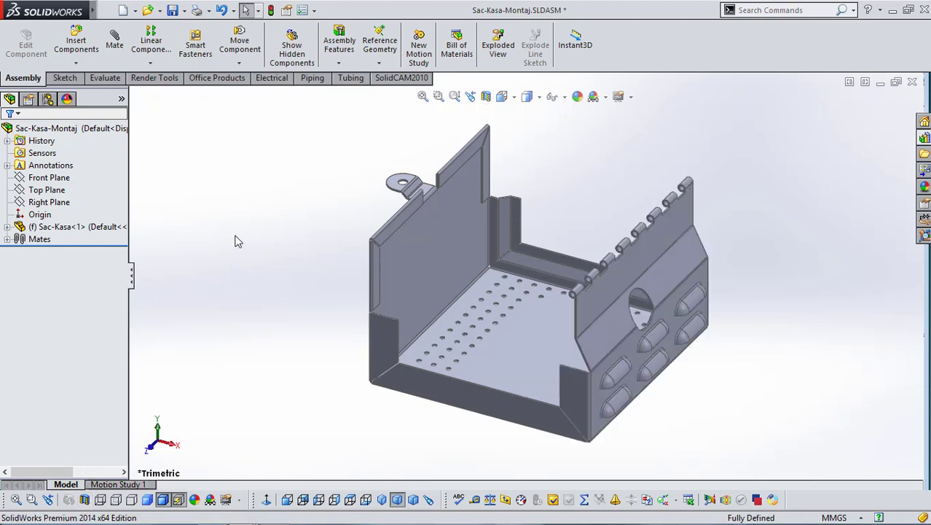
key("ctrl+s")
Insert the Kapak part into the assembly beside the Sac-Kasa.
left_click(75, 40)
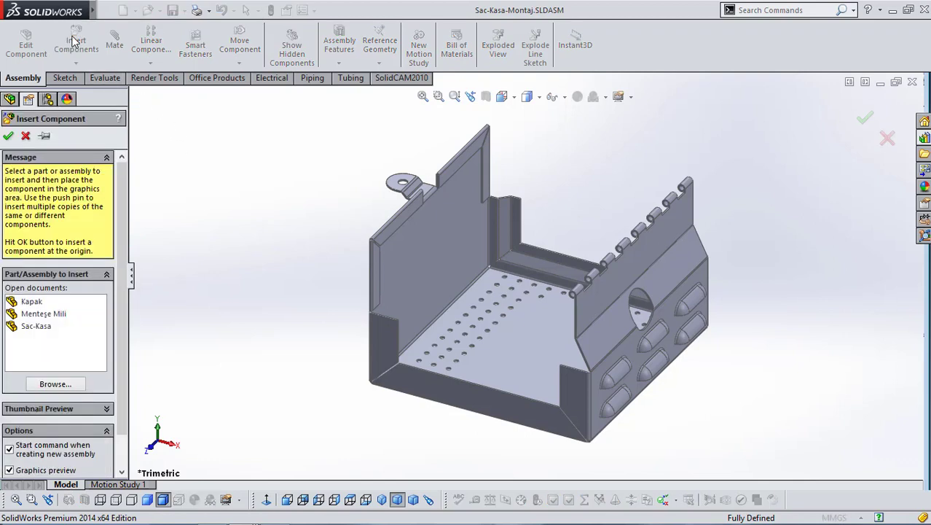
left_click(32, 304)
left_click(247, 182)
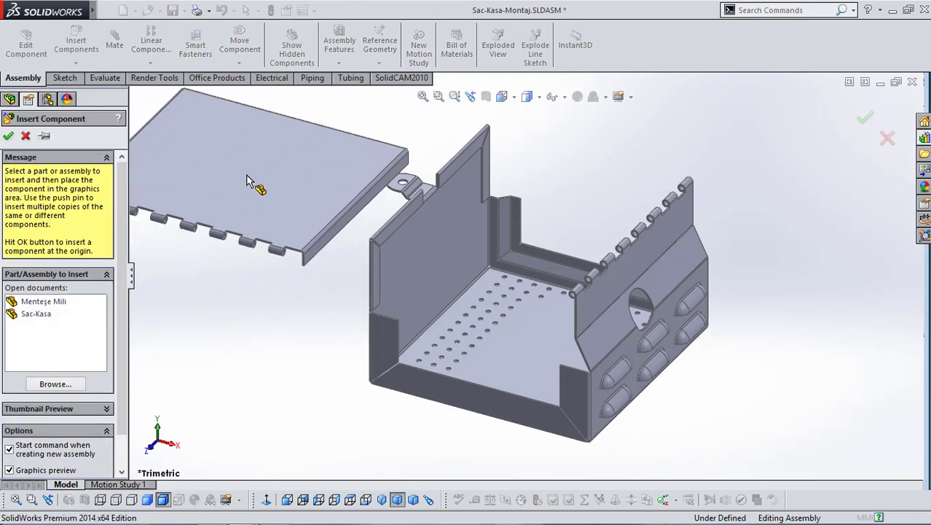
Rotate the Kapak component and move it to a free spot above the Sac-Kasa.
left_click_drag(243, 211, 258, 198)
right_click_drag(258, 198, 292, 258)
key("Escape")
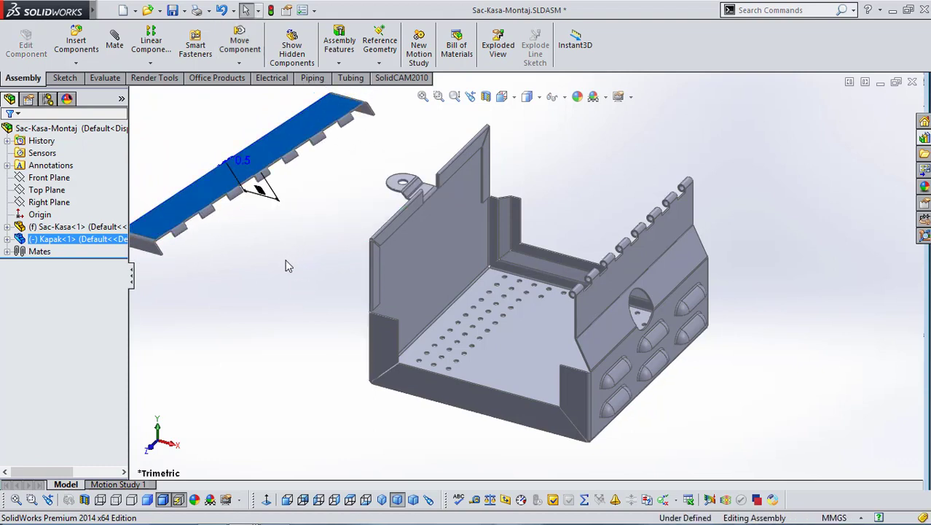
scroll(288, 264, "up", 3)
left_click(336, 267)
left_click_drag(340, 232, 572, 172)
key("Escape")
scroll(614, 249, "down", 3)
scroll(568, 292, "up", 3)
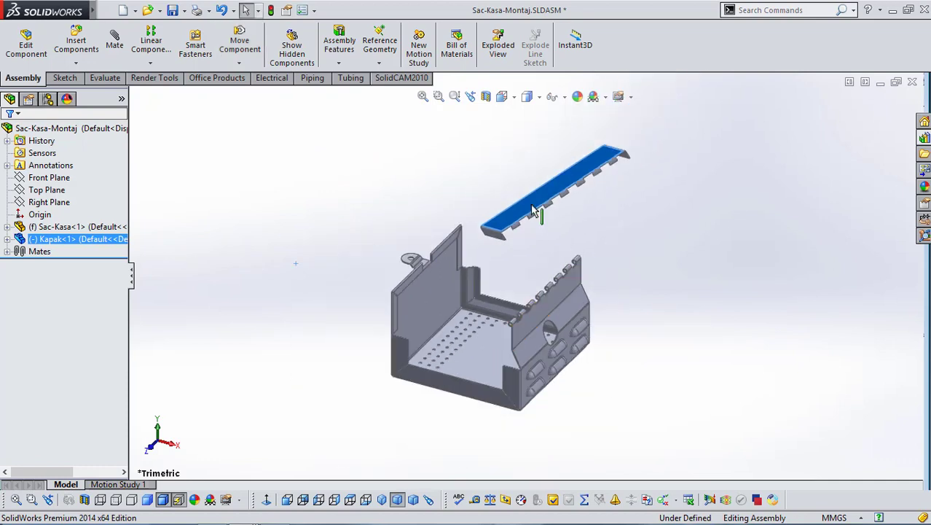
Turn the Kapak so that its hinge knuckles lie on the same side as the Sac-Kasa hinge.
right_click_drag(575, 197, 637, 251)
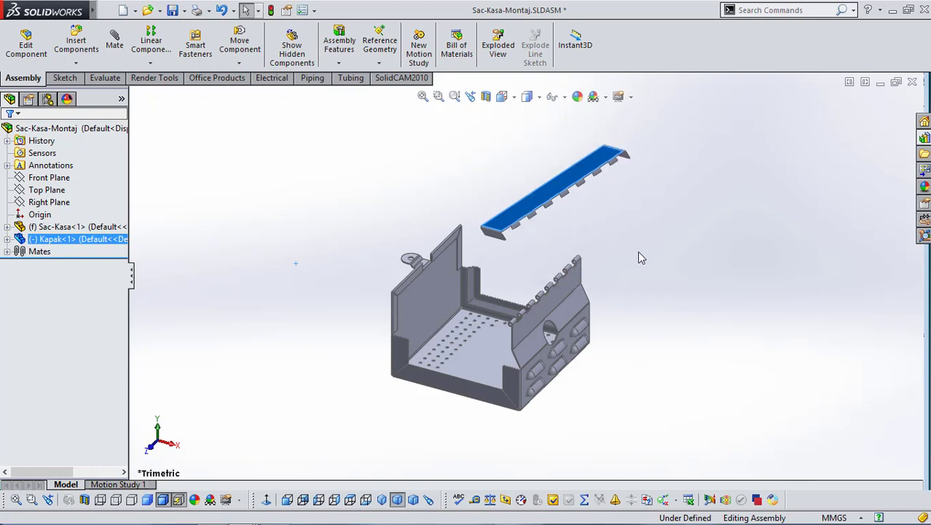
left_click(637, 251)
right_click_drag(555, 202, 597, 145)
scroll(597, 145, "down", 5)
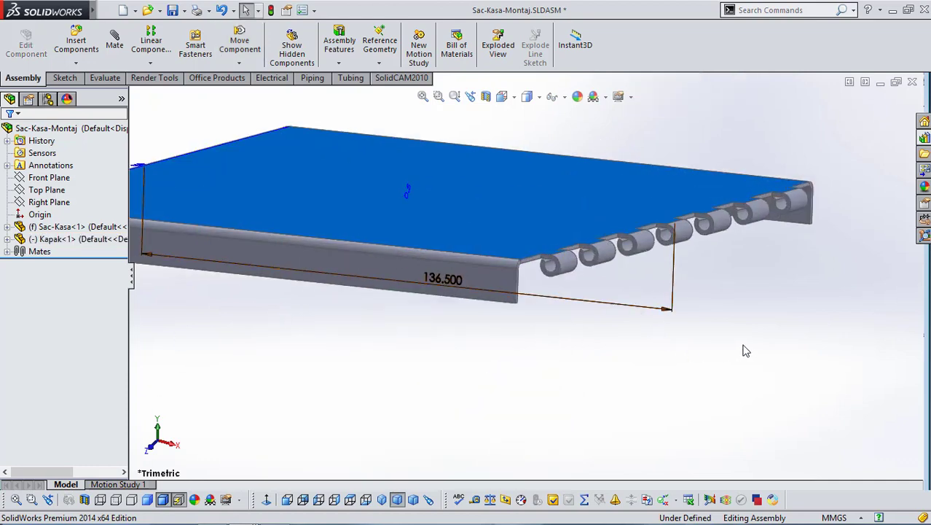
left_click(692, 328)
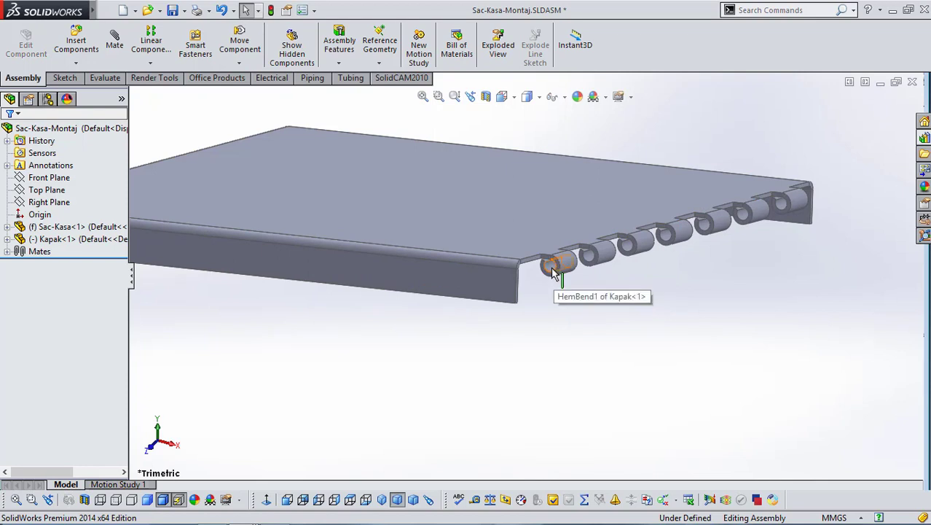
Mate the inner bore of the Kapak's end hinge knuckle concentric with the bore of the Sac-Kasa's end knuckle.
scroll(558, 270, "down", 4)
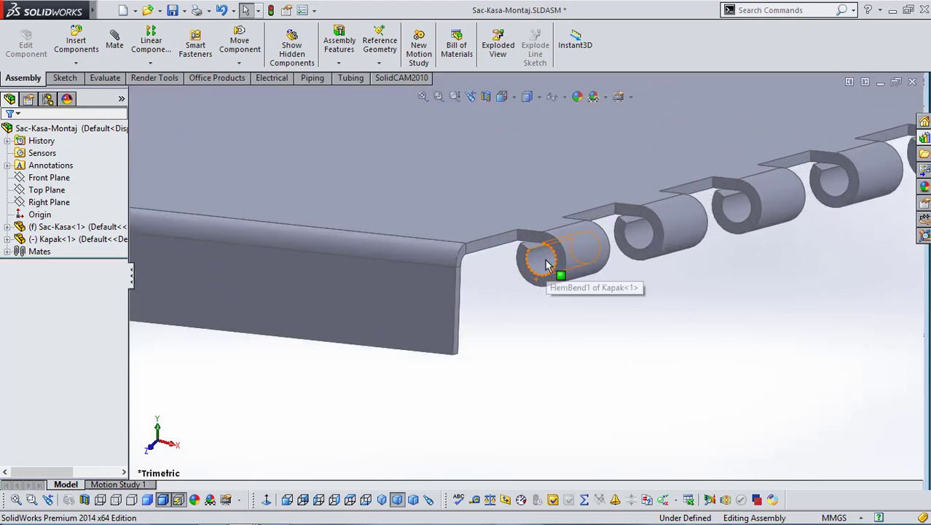
left_click(546, 261)
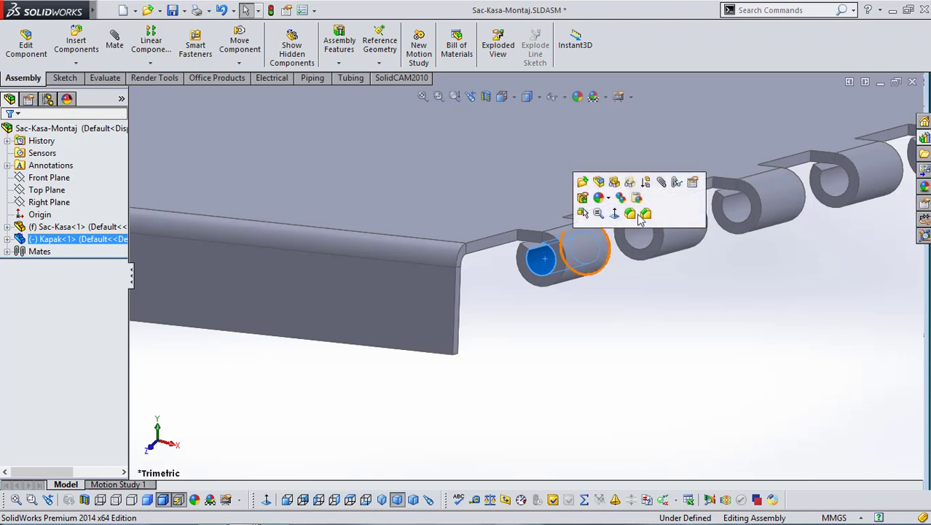
left_click(662, 182)
scroll(598, 342, "up", 5)
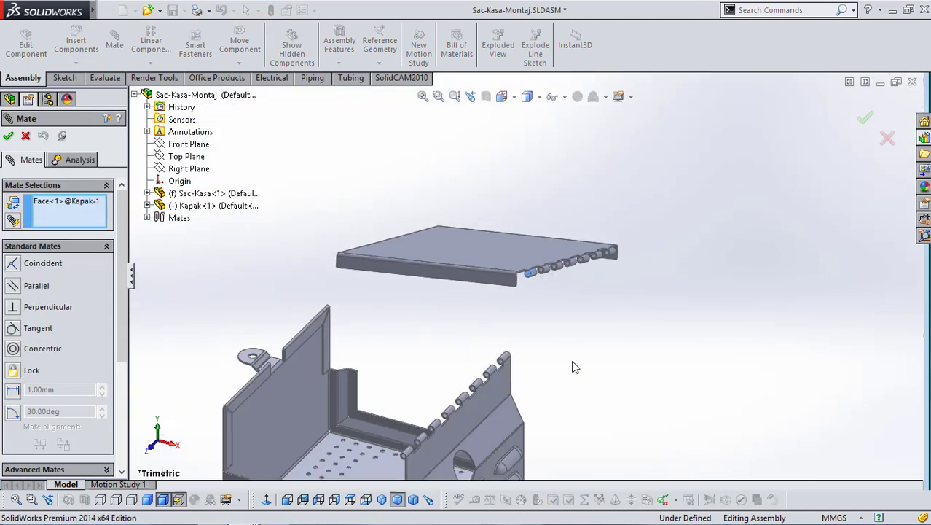
scroll(485, 409, "down", 3)
scroll(478, 350, "up", 3)
scroll(474, 347, "down", 5)
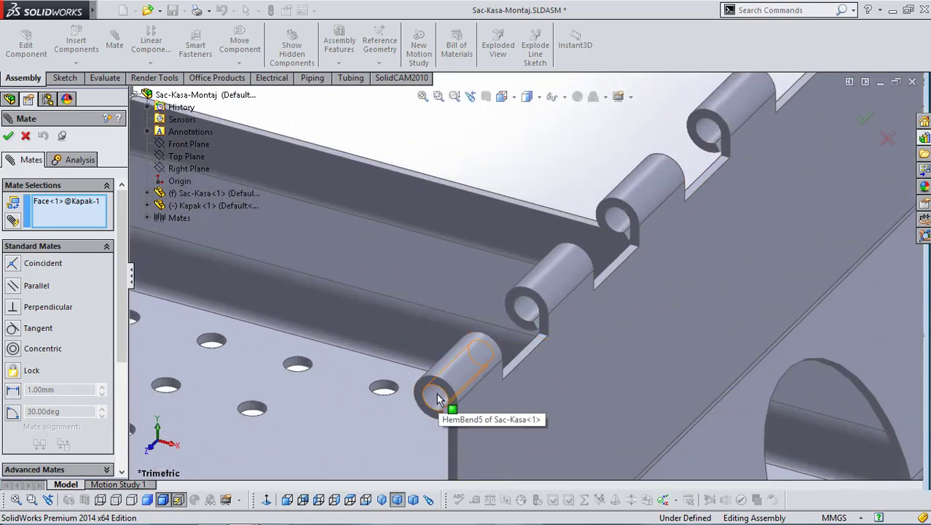
left_click(438, 399)
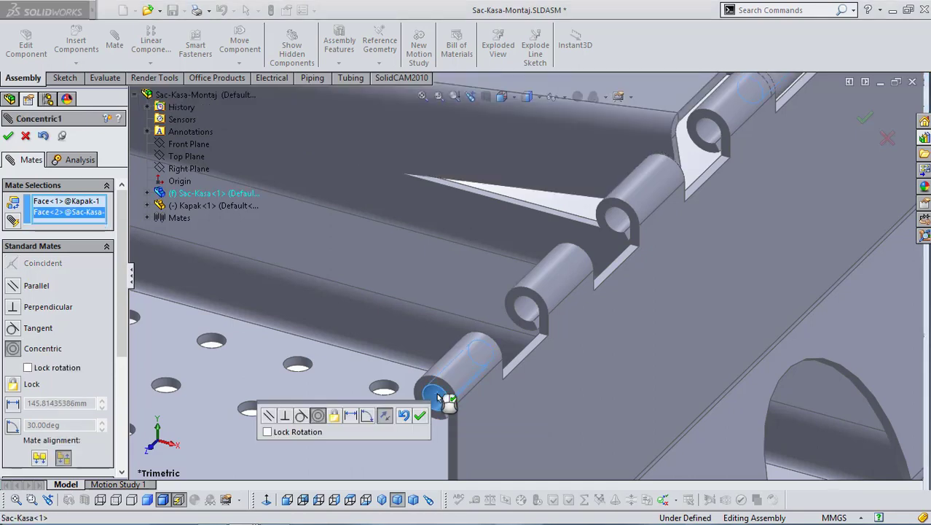
scroll(533, 339, "up", 5)
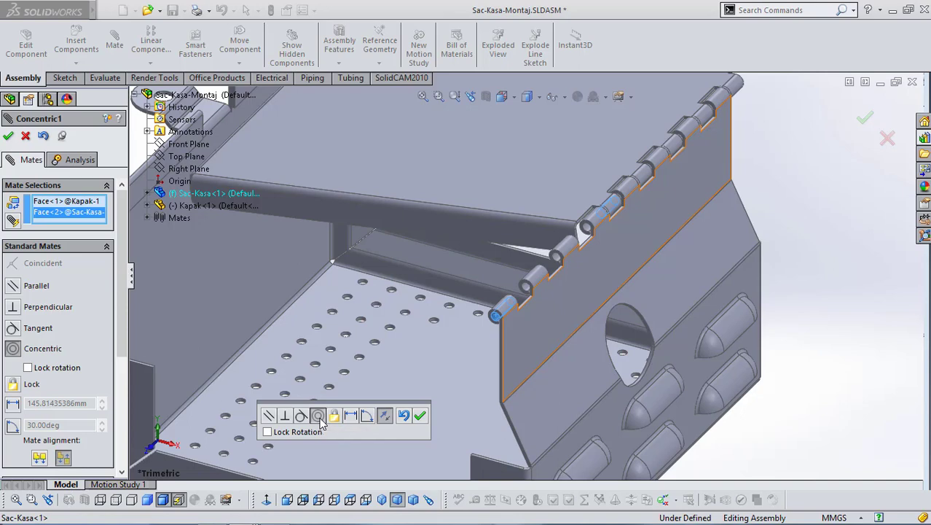
left_click(421, 416)
Slide and swing the Kapak about the hinge axis so that its knuckles sit between those of the Sac-Kasa.
key("f")
left_click_drag(517, 218, 534, 257)
scroll(534, 244, "down", 5)
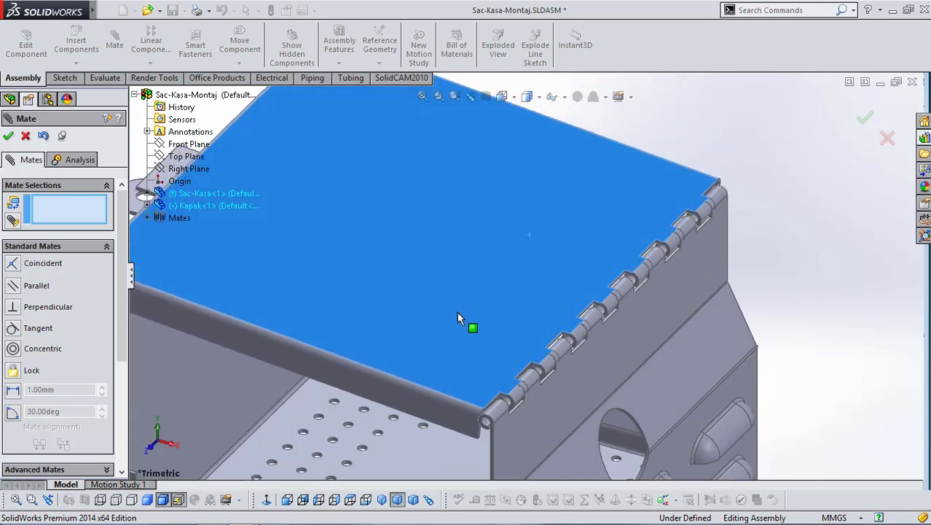
left_click_drag(454, 311, 493, 353)
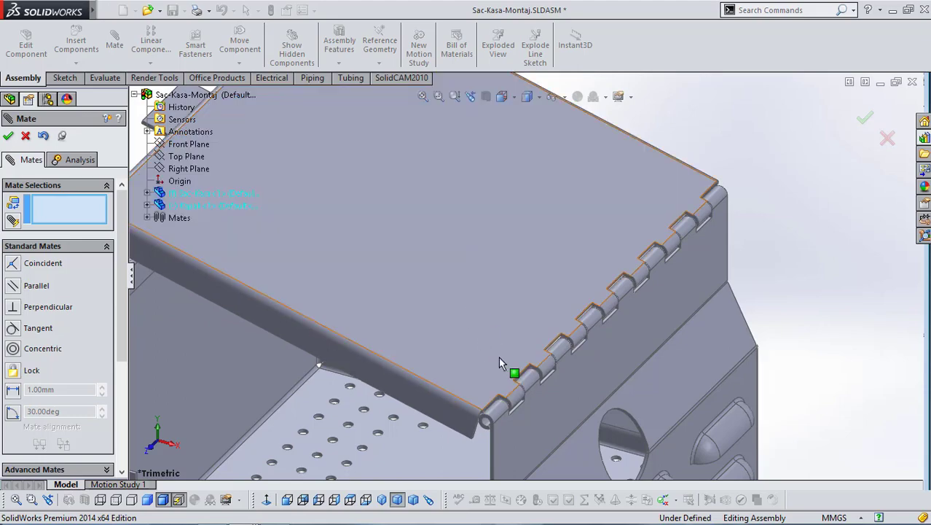
scroll(507, 370, "down", 5)
scroll(520, 344, "down", 8)
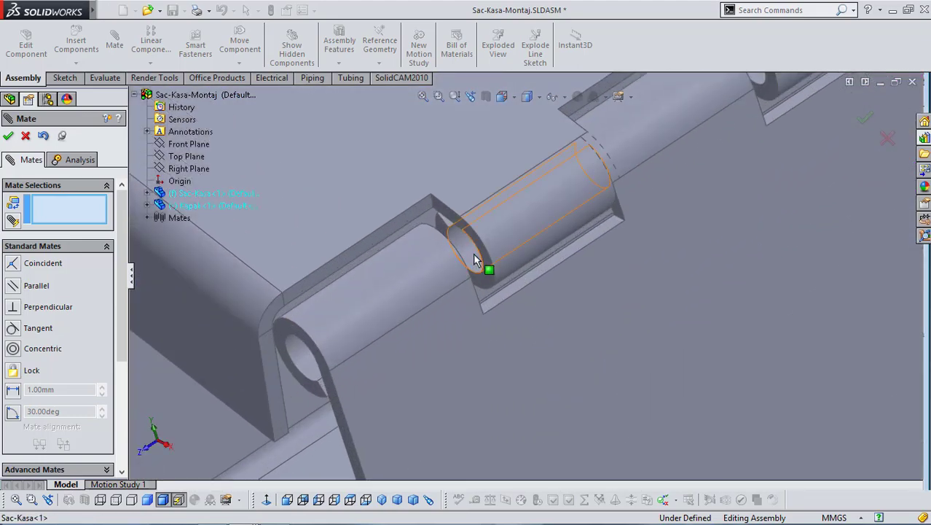
scroll(474, 260, "down", 5)
middle_click_drag(470, 306, 425, 341)
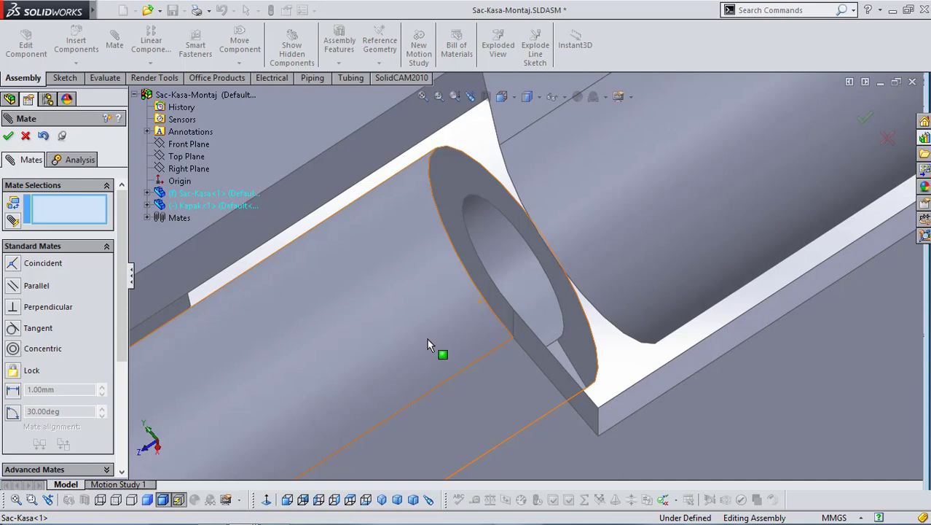
scroll(509, 354, "up", 5)
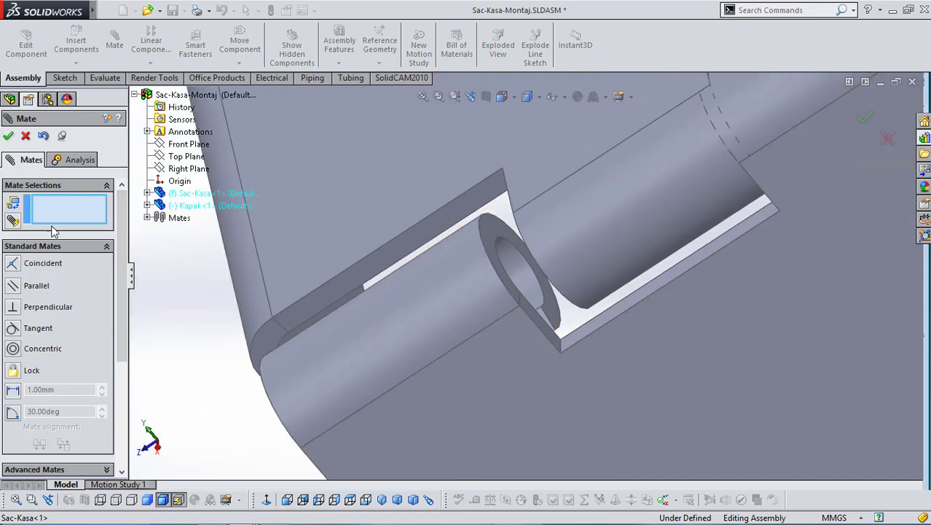
left_click(502, 274)
middle_click_drag(534, 336, 554, 290)
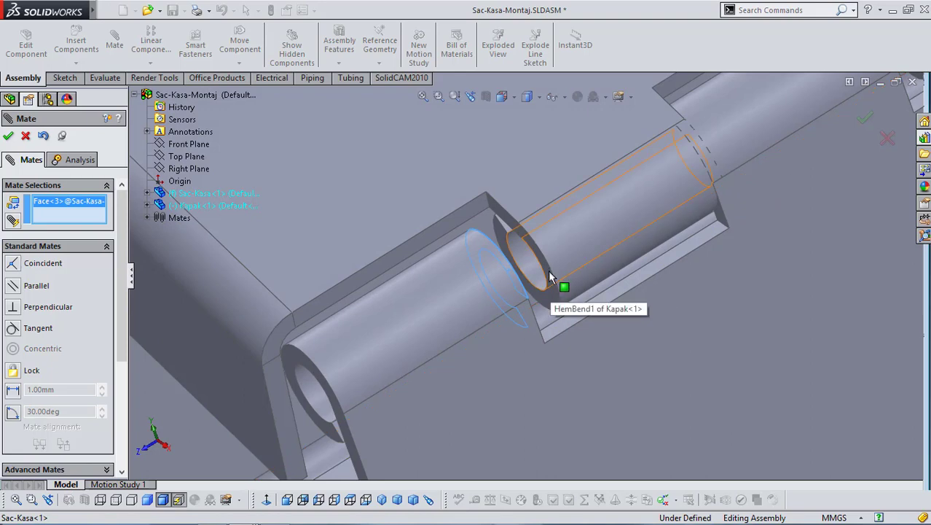
right_click(72, 207)
left_click(86, 227)
Add a 0.50 mm distance mate between the side face of the Sac-Kasa's first hinge notch and the matching Kapak notch face.
middle_click_drag(476, 310, 502, 308)
scroll(501, 308, "down", 5)
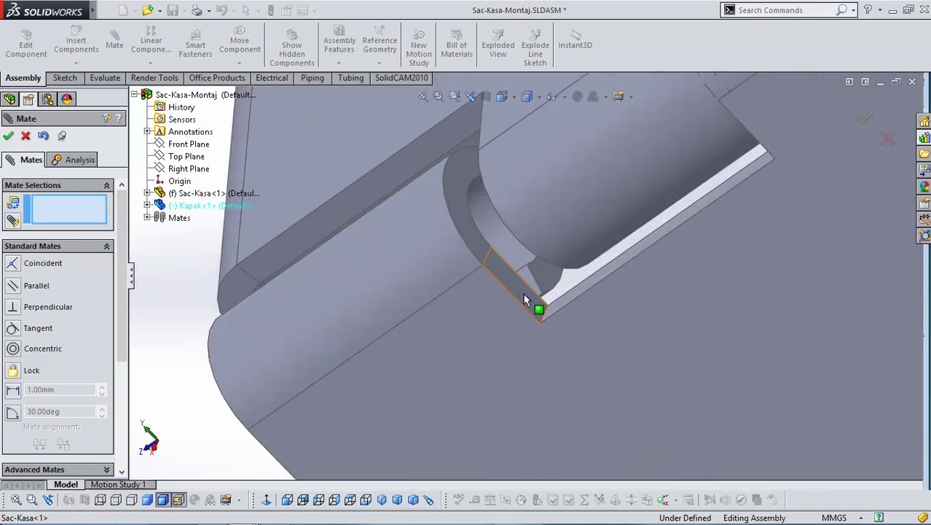
left_click(524, 295)
middle_click_drag(523, 293, 583, 286)
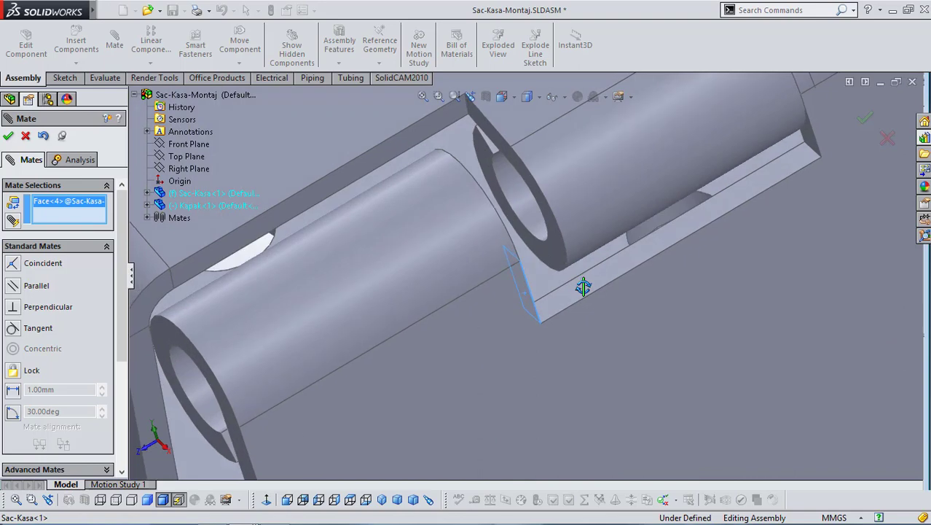
left_click(503, 144)
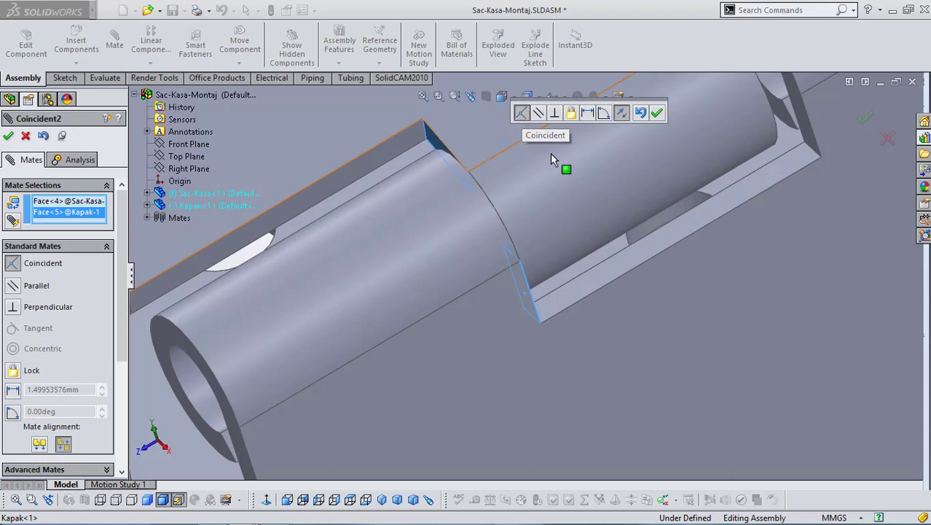
scroll(568, 160, "up", 3)
scroll(602, 232, "down", 3)
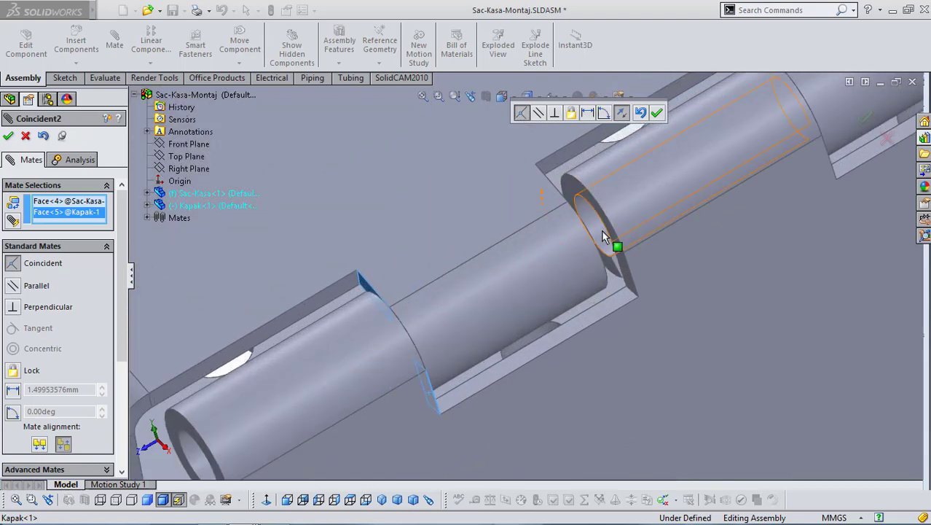
scroll(602, 231, "up", 3)
middle_click_drag(599, 305, 554, 310)
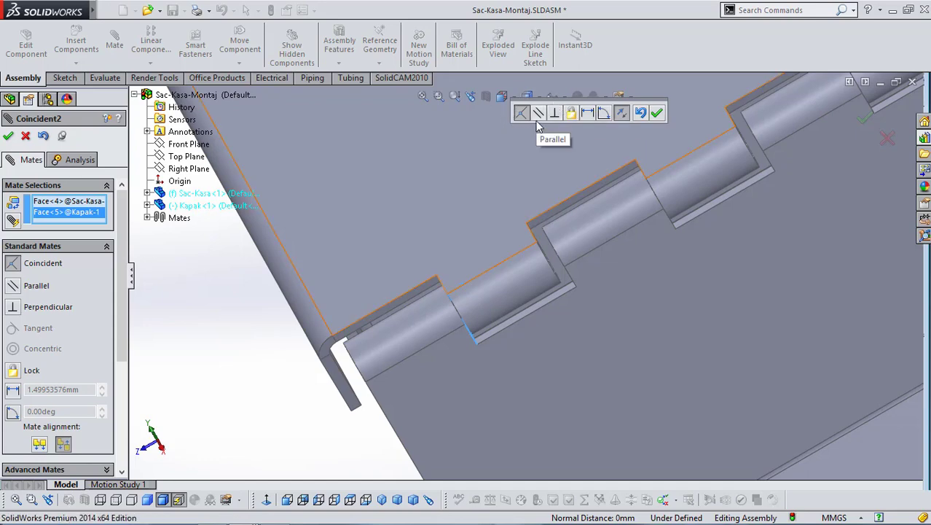
left_click(588, 114)
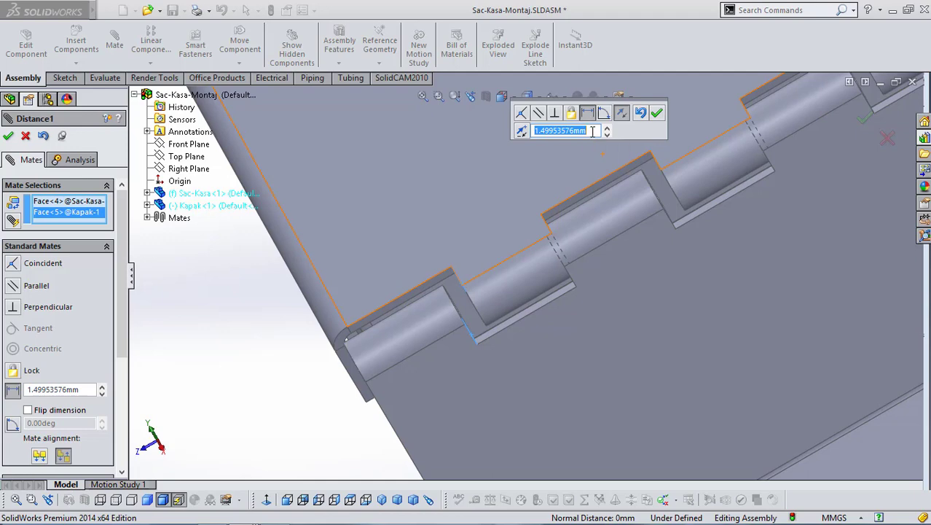
key("Return")
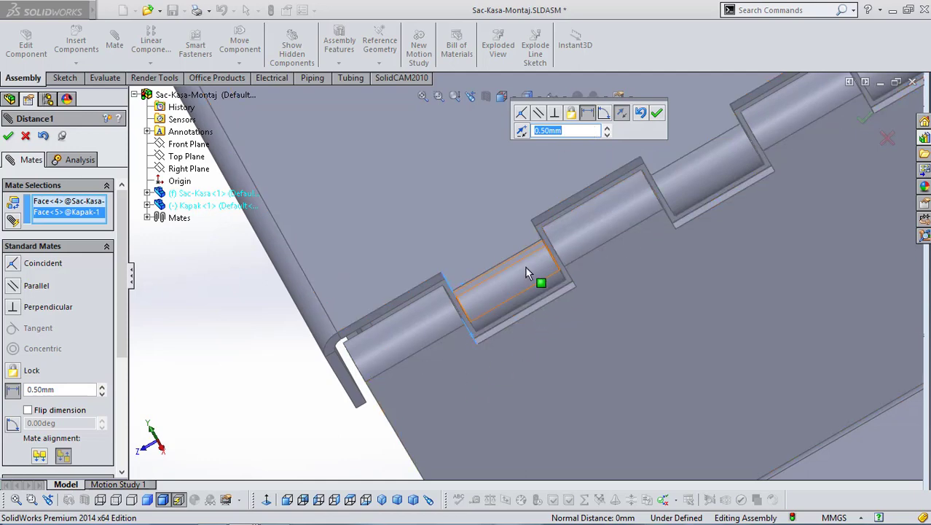
scroll(524, 266, "down", 3)
scroll(484, 350, "down", 3)
scroll(683, 183, "up", 5)
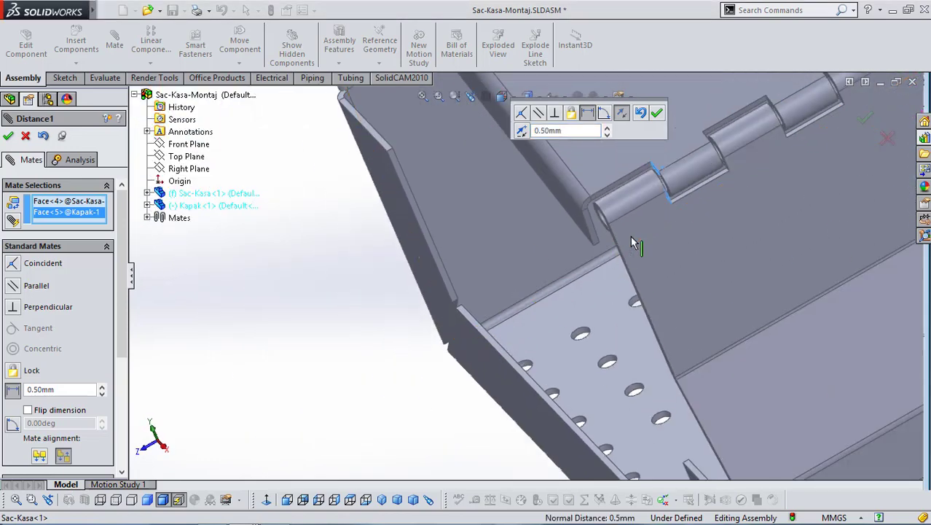
scroll(681, 179, "down", 3)
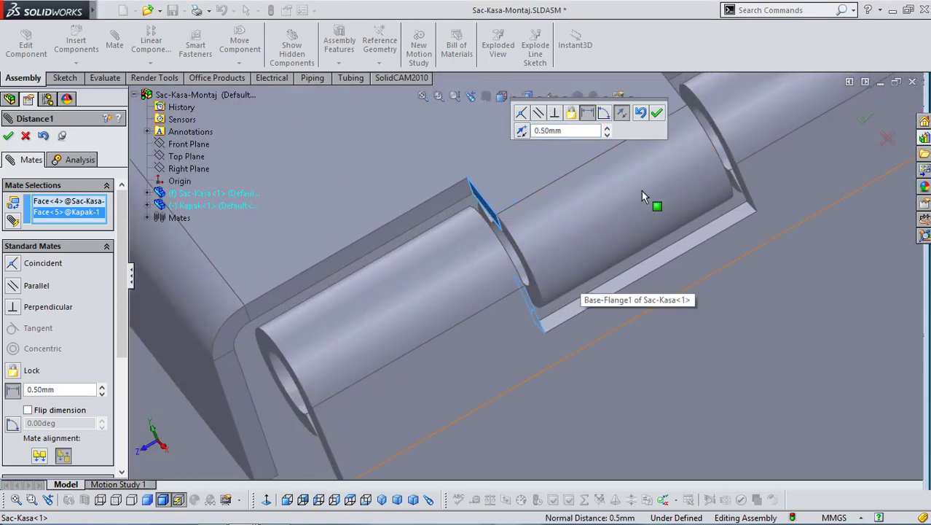
left_click(657, 113)
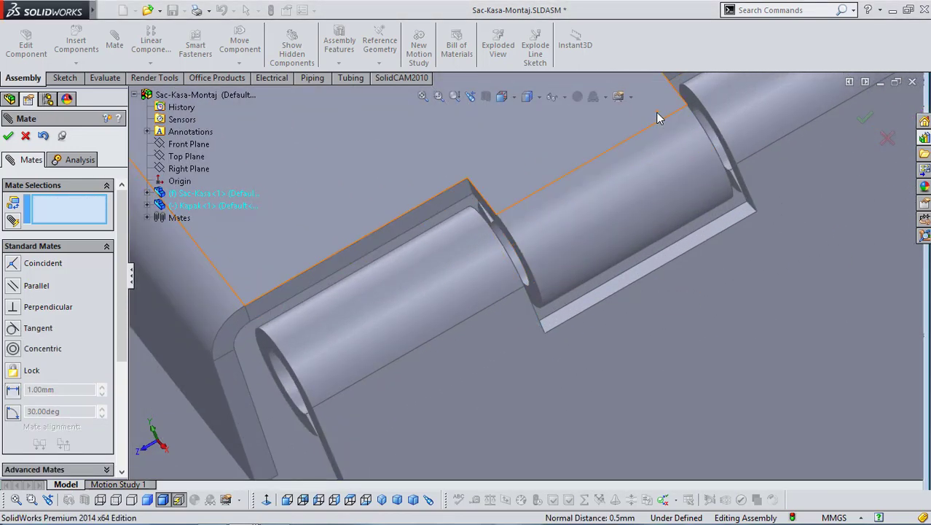
Inspect the fit of the Kapak along the whole hinge and finish the mating command.
scroll(634, 247, "up", 5)
scroll(689, 215, "up", 6)
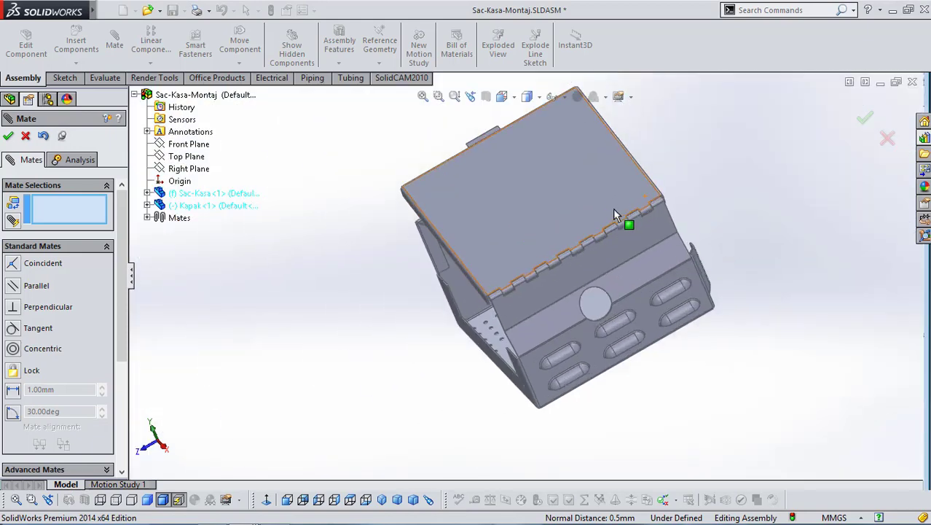
scroll(594, 267, "down", 6)
scroll(566, 293, "up", 6)
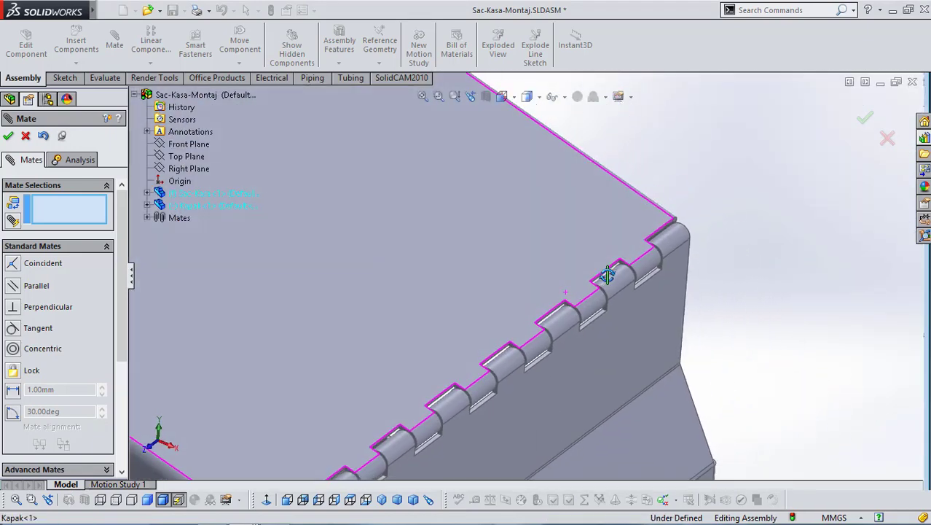
scroll(474, 314, "down", 4)
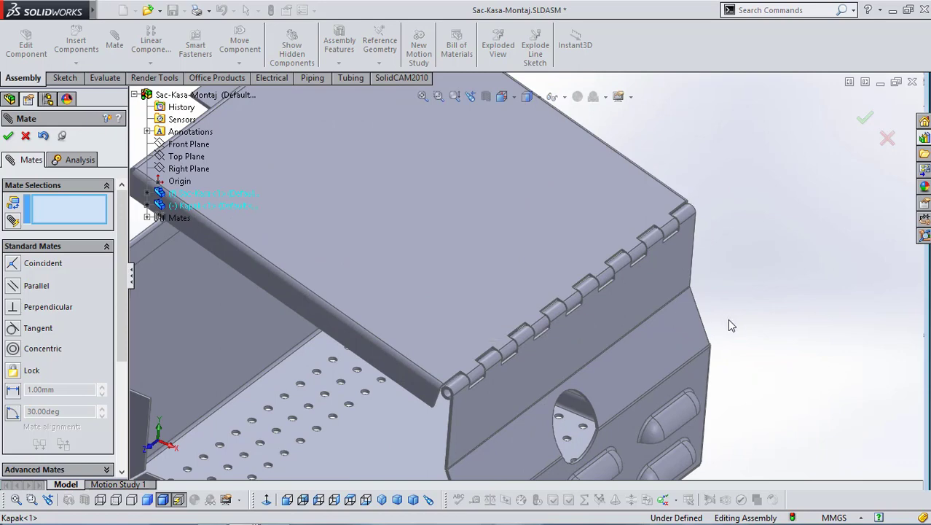
scroll(759, 307, "up", 5)
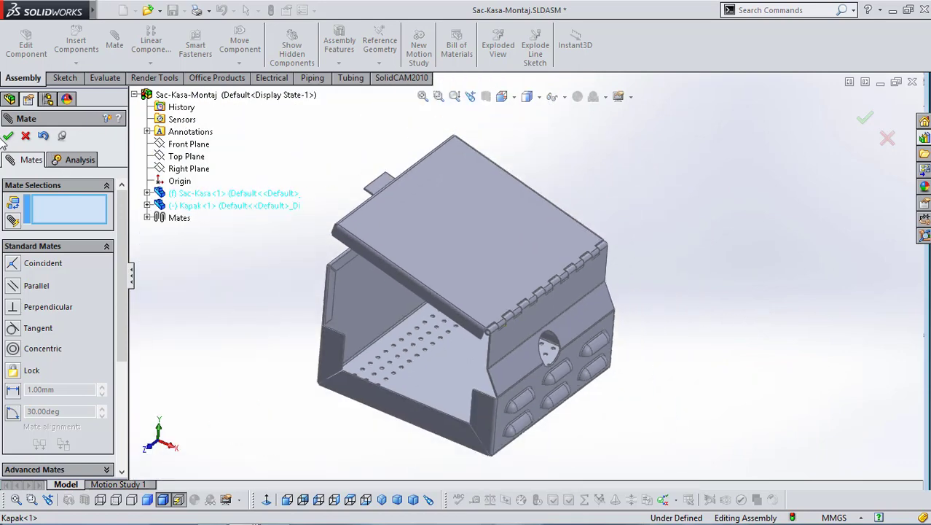
left_click(9, 137)
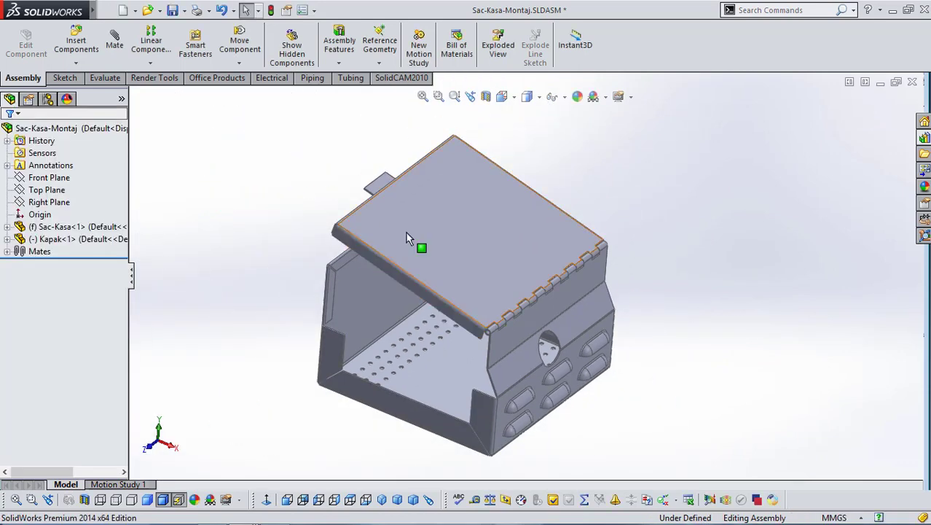
Swing the Kapak slightly about the hinge axis to test its remaining freedom of movement.
left_click(453, 249)
mouse_move(454, 249)
left_mouse_down()
mouse_move(525, 300)
mouse_move(540, 336)
mouse_move(537, 306)
mouse_move(443, 196)
mouse_move(388, 225)
mouse_move(373, 245)
mouse_move(373, 227)
mouse_move(531, 330)
mouse_move(479, 416)
mouse_move(338, 178)
mouse_move(486, 201)
mouse_move(420, 188)
mouse_move(338, 281)
mouse_move(387, 220)
mouse_move(549, 309)
mouse_move(410, 227)
mouse_move(322, 281)
mouse_move(436, 244)
left_mouse_up()
left_click(218, 272)
Insert the Menteşe Mili part into the assembly and place it freely beside the hinge side of the case.
scroll(477, 310, "down", 3)
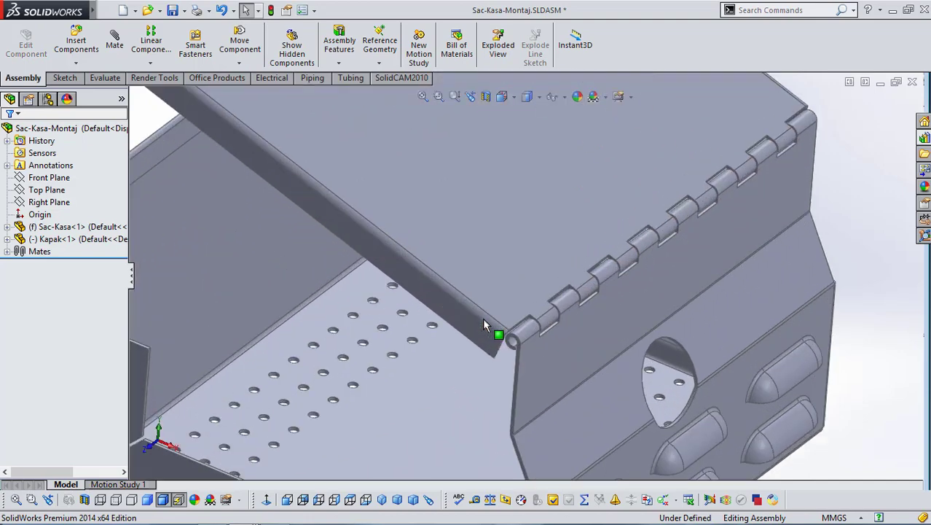
scroll(488, 317, "up", 2)
scroll(541, 328, "down", 4)
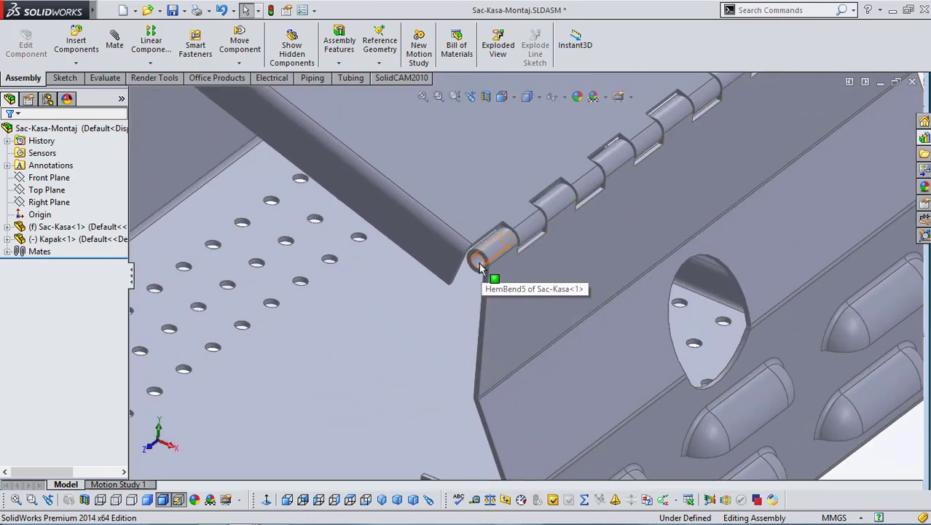
left_click(76, 45)
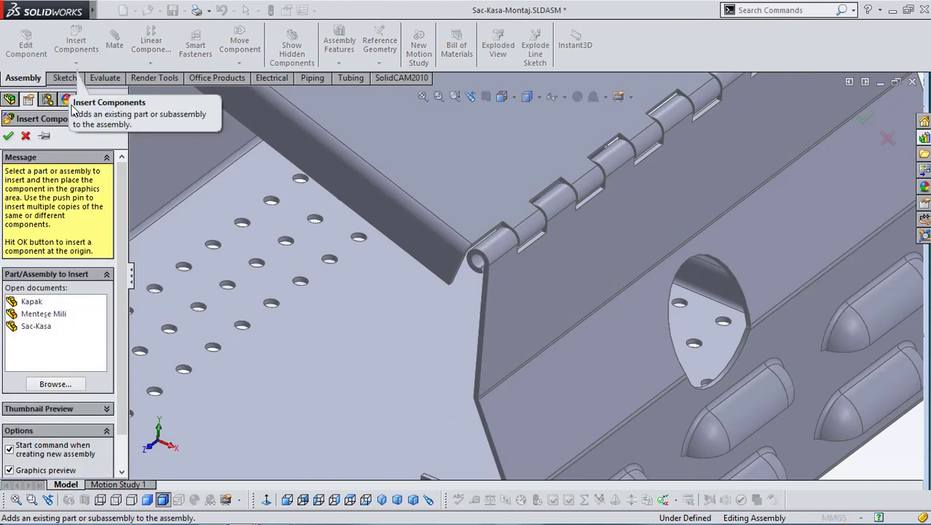
left_click(44, 314)
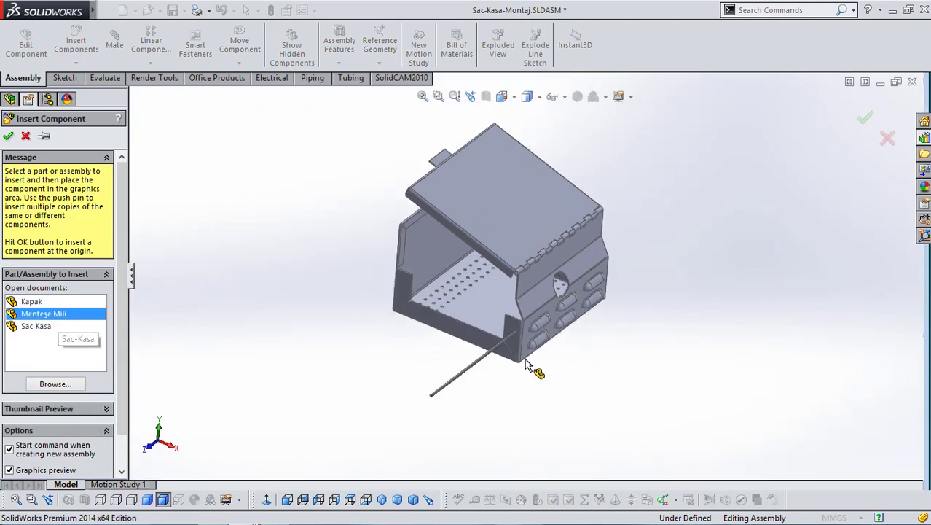
left_click(639, 240)
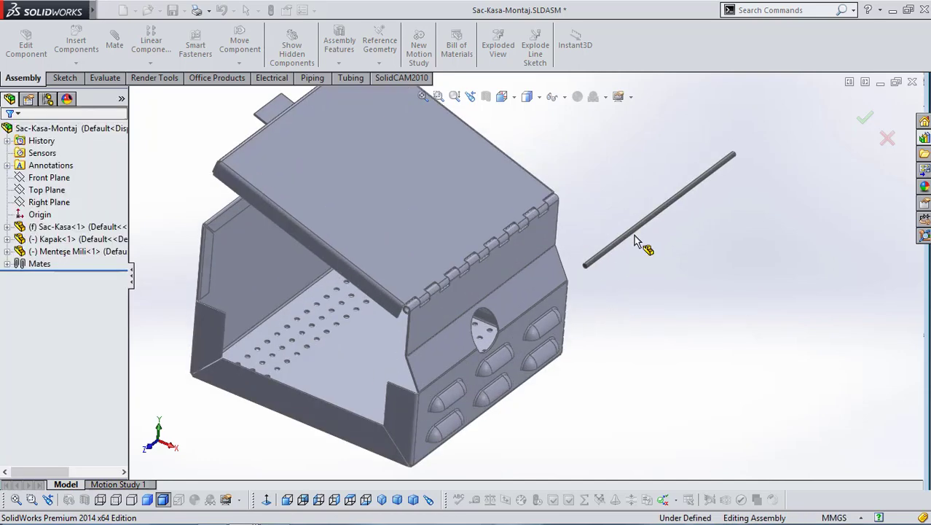
Mate the cylindrical face of the Menteşe Mili concentric with the bore of the Sac-Kasa's end hinge knuckle.
scroll(591, 264, "down", 4)
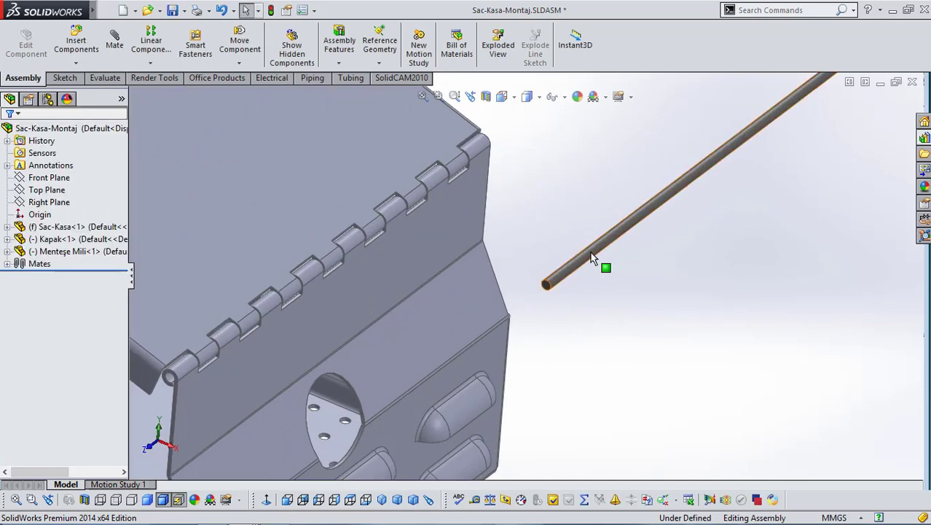
left_click(591, 256)
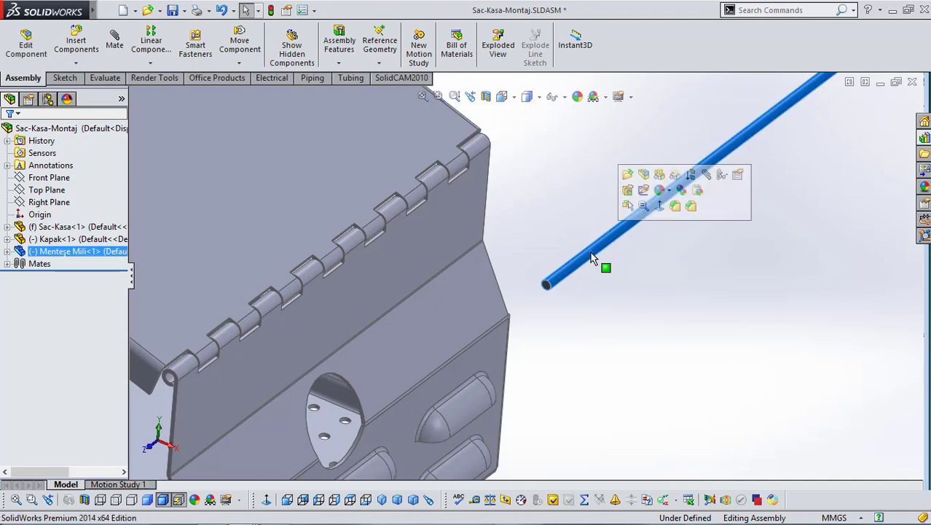
left_click(705, 173)
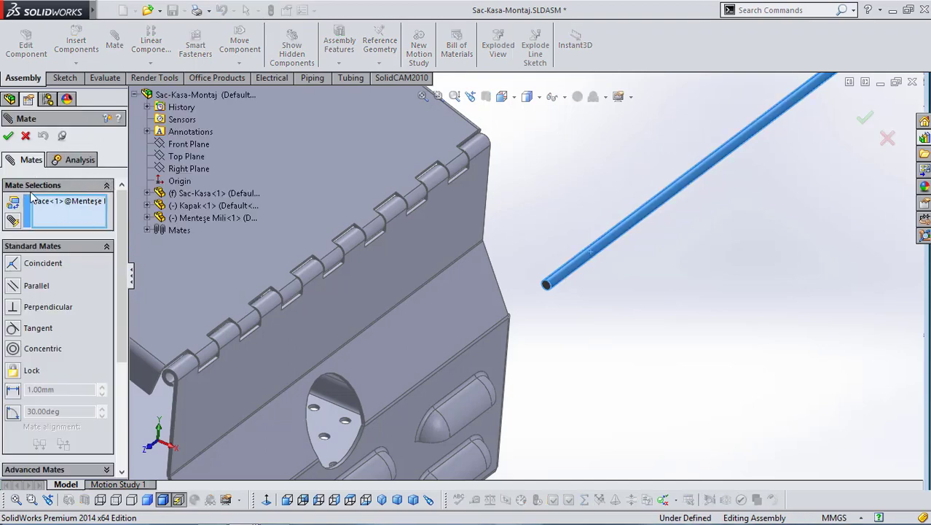
scroll(241, 375, "down", 4)
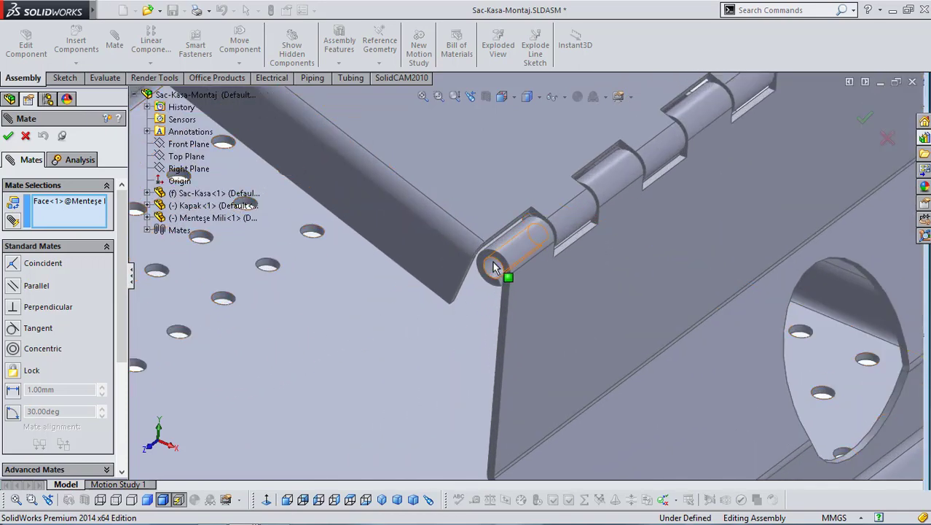
left_click(492, 266)
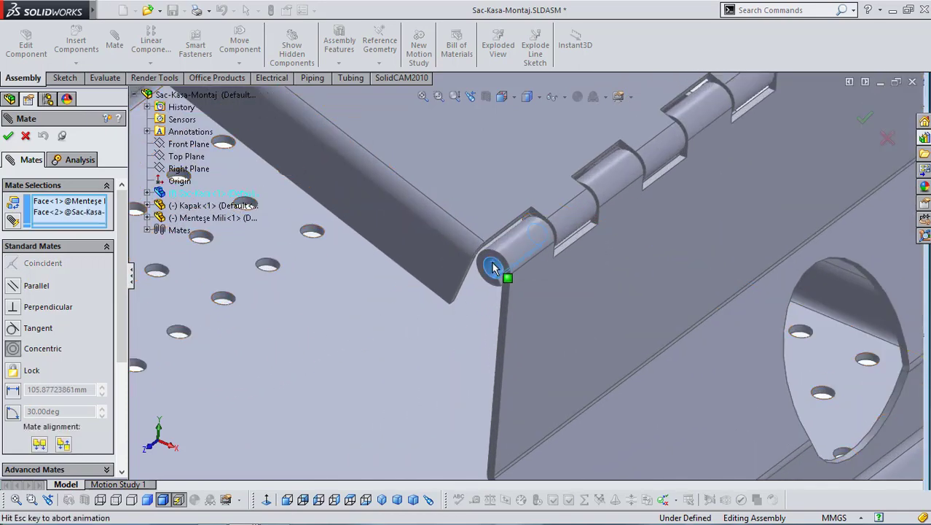
scroll(517, 274, "up", 3)
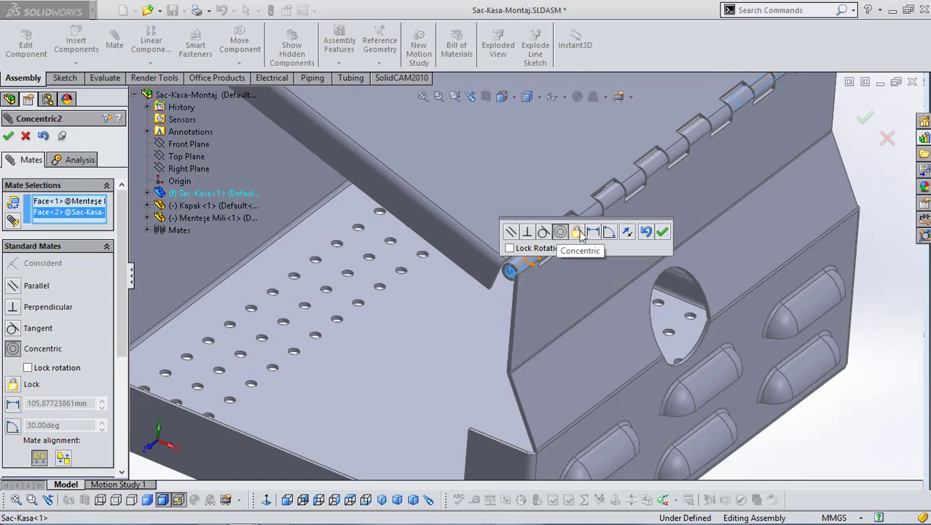
left_click(662, 232)
Slide the Menteşe Mili along the hinge axis until its end protrudes slightly from the Sac-Kasa's end knuckle.
scroll(661, 233, "up", 4)
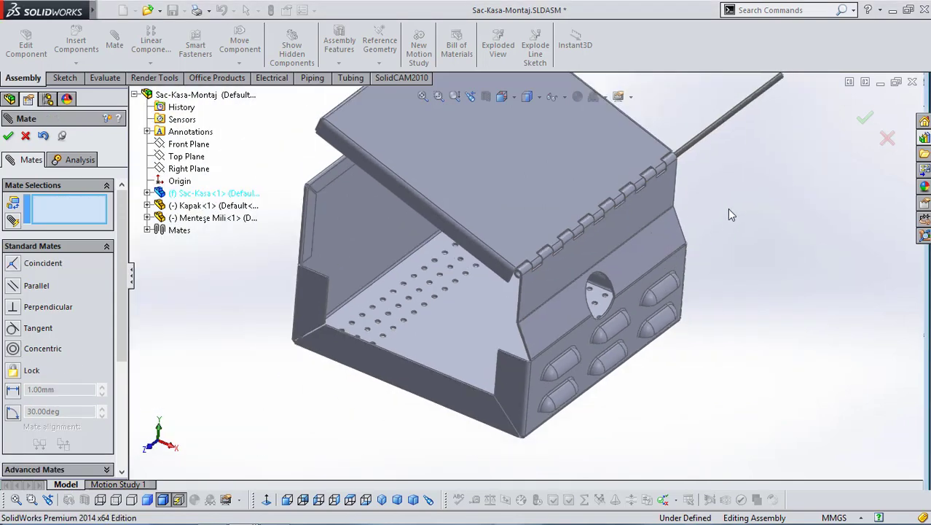
scroll(711, 155, "down", 2)
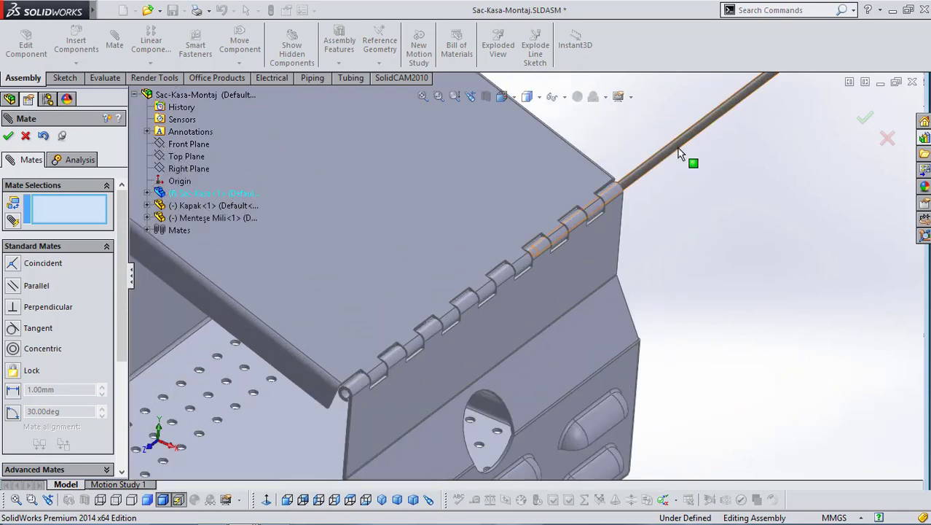
left_click(664, 162)
left_click_drag(628, 188, 584, 212)
left_click_drag(531, 264, 490, 298)
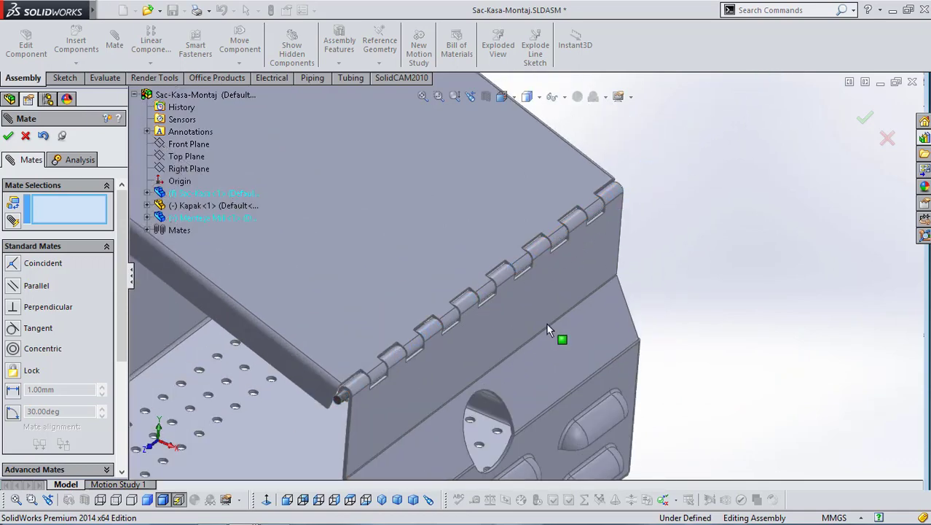
Mate the end face of the Menteşe Mili coincident with the end face of the Sac-Kasa's outer hinge knuckle.
scroll(386, 387, "down", 4)
scroll(350, 392, "up", 4)
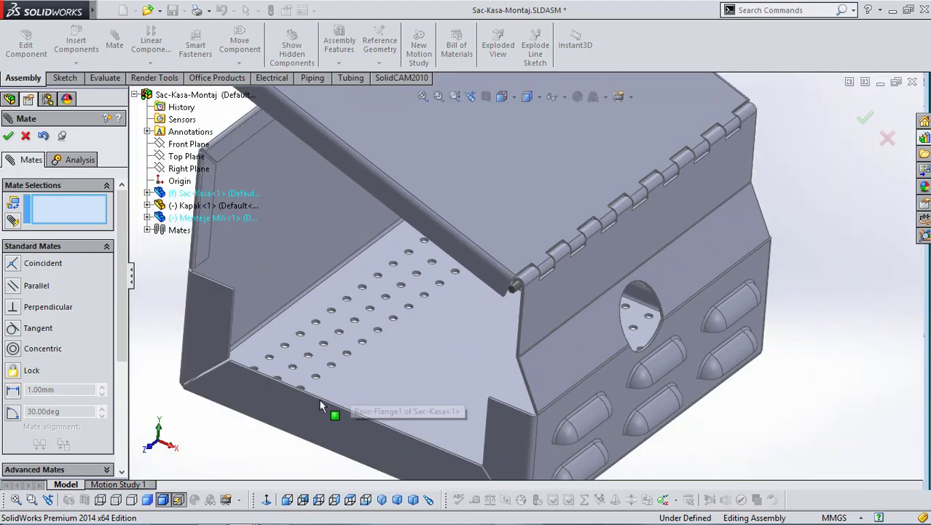
scroll(517, 291, "down", 4)
scroll(529, 280, "down", 2)
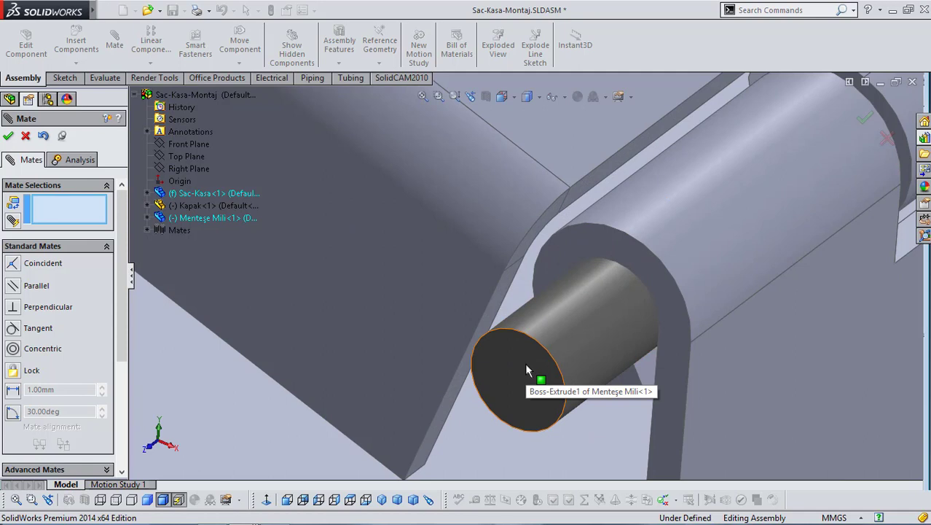
left_click(526, 366)
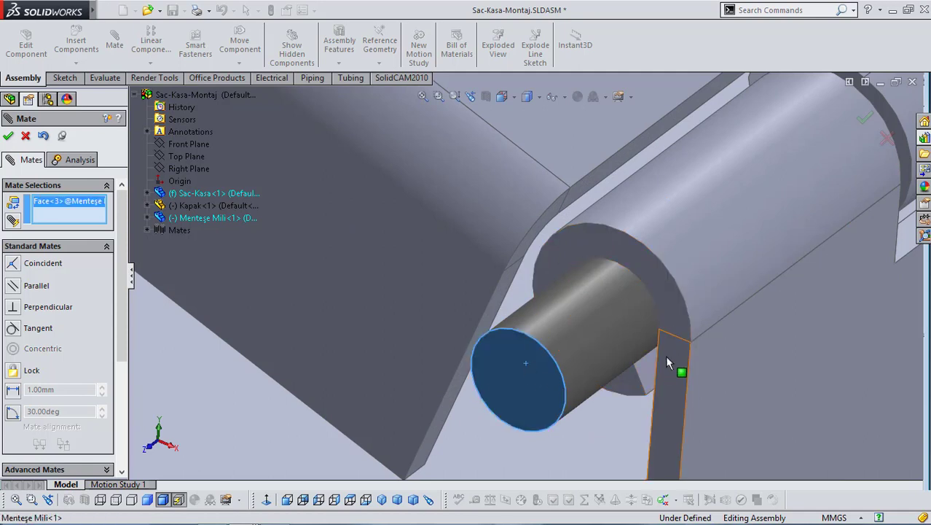
left_click(674, 314)
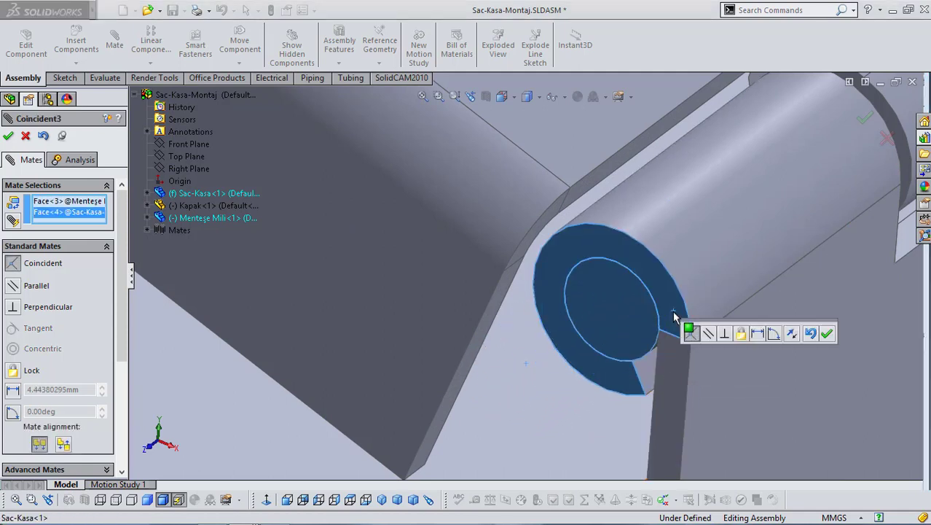
left_click(827, 333)
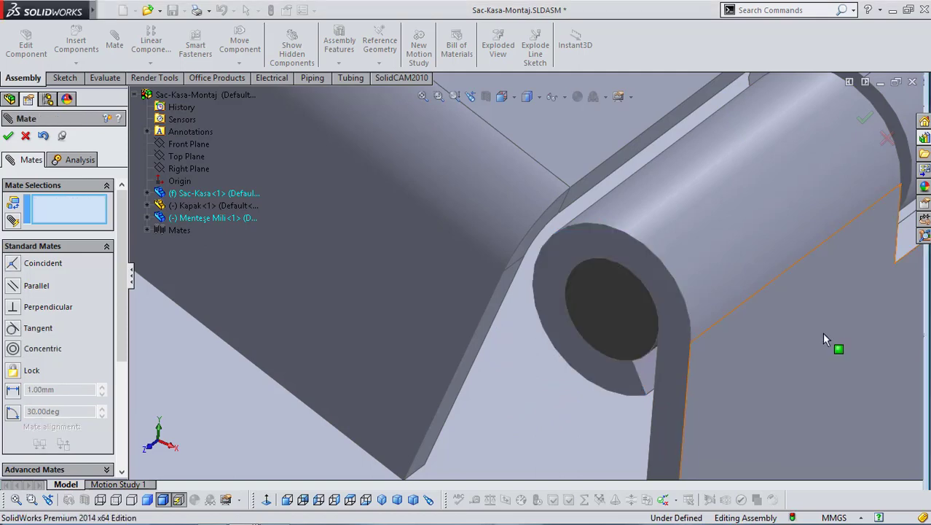
Inspect the pinned hinge from both ends, finish the mating command and show the assembly in trimetric view.
key("f")
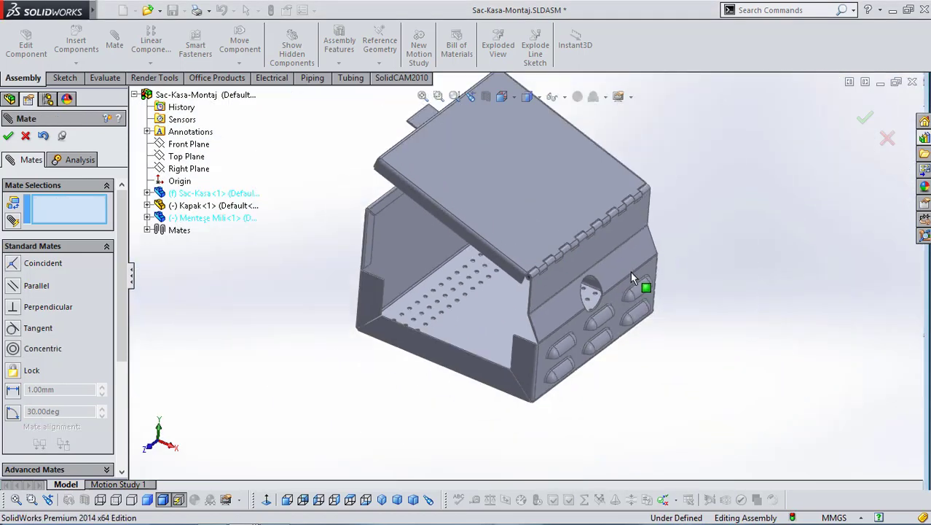
middle_click_drag(630, 271, 567, 233)
scroll(442, 319, "down", 6)
middle_click_drag(503, 336, 618, 321)
key("f")
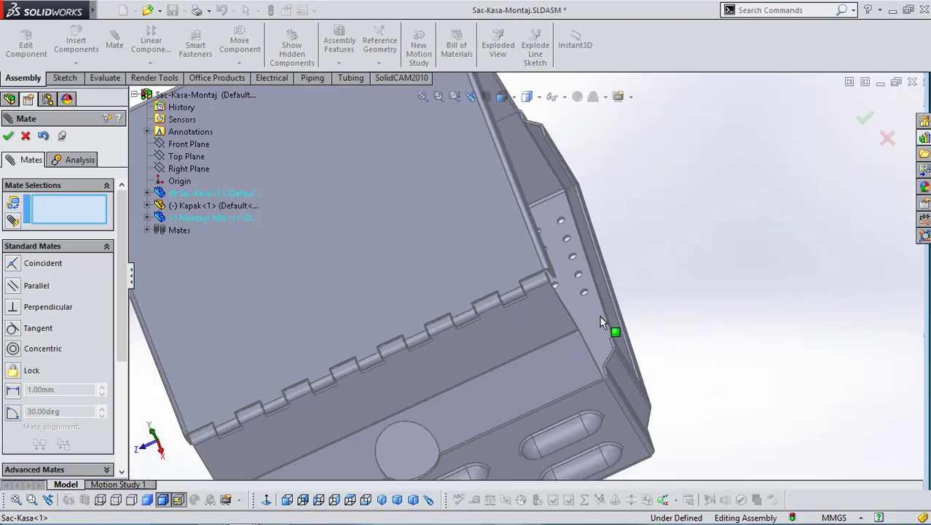
left_click(8, 136)
left_click(398, 503)
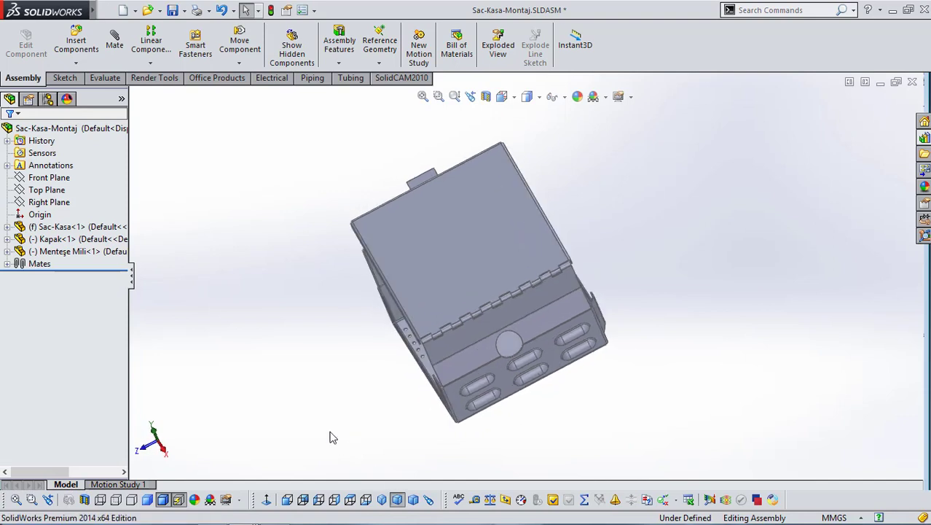
Swing the Kapak about its hinge and examine how its front tab meets the holed tab of the Sac-Kasa.
left_click_drag(578, 234, 484, 239)
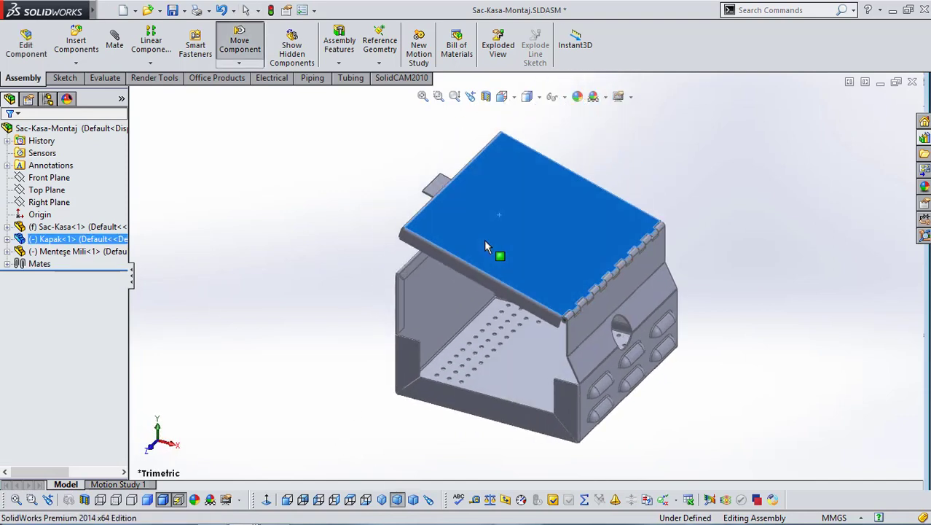
key("Escape")
middle_click_drag(316, 261, 410, 241)
scroll(502, 219, "down", 5)
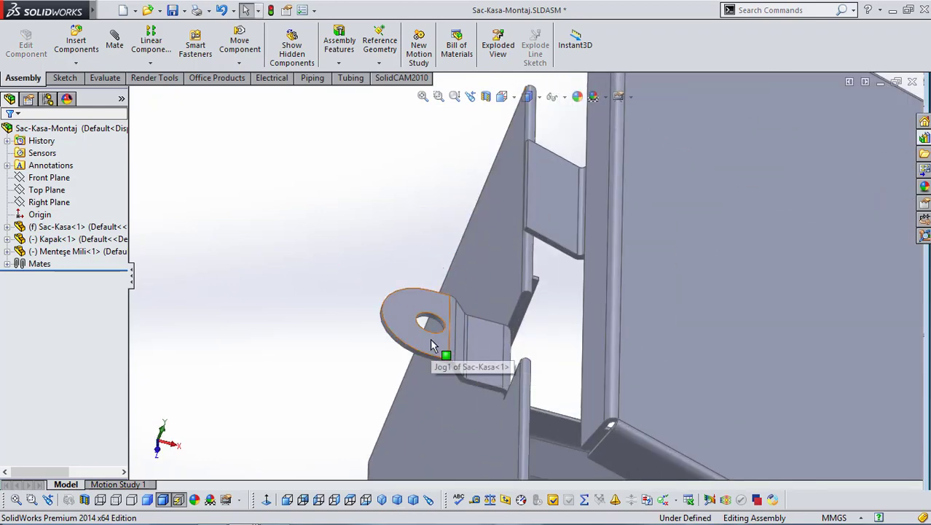
scroll(657, 313, "up", 8)
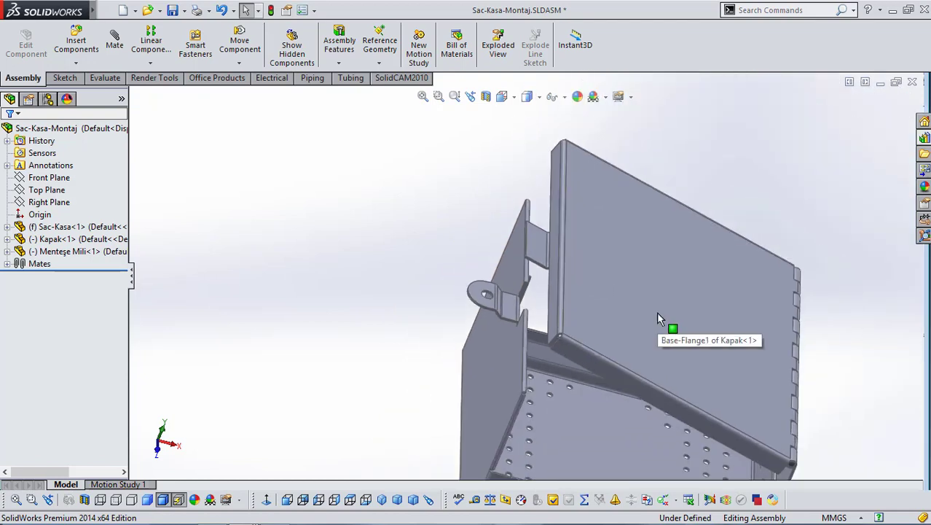
left_click(616, 327)
left_click_drag(616, 325, 594, 353)
left_click(388, 334)
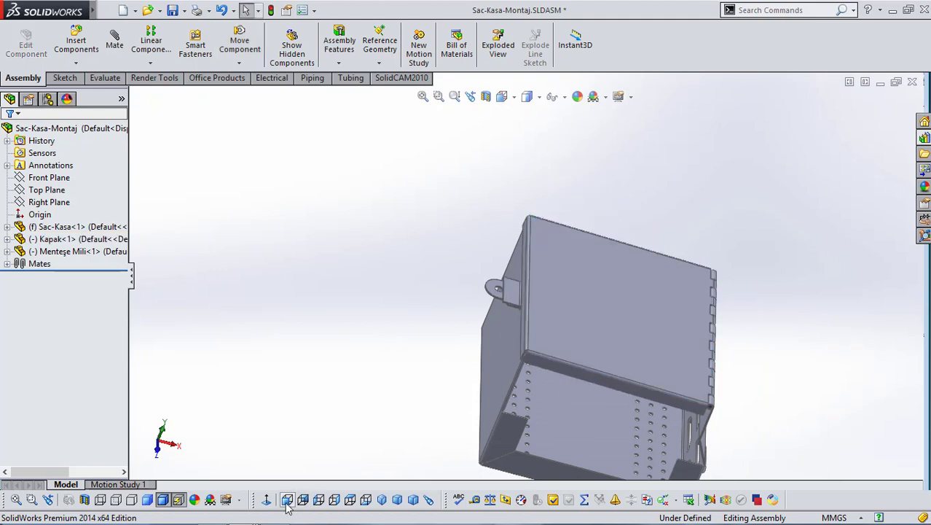
Swing the Kapak to a slightly open position in the front view, then turn the model to see inside.
left_click(287, 501)
mouse_move(555, 172)
left_mouse_down()
mouse_move(547, 197)
mouse_move(545, 167)
left_mouse_up()
left_click(537, 208)
key("f")
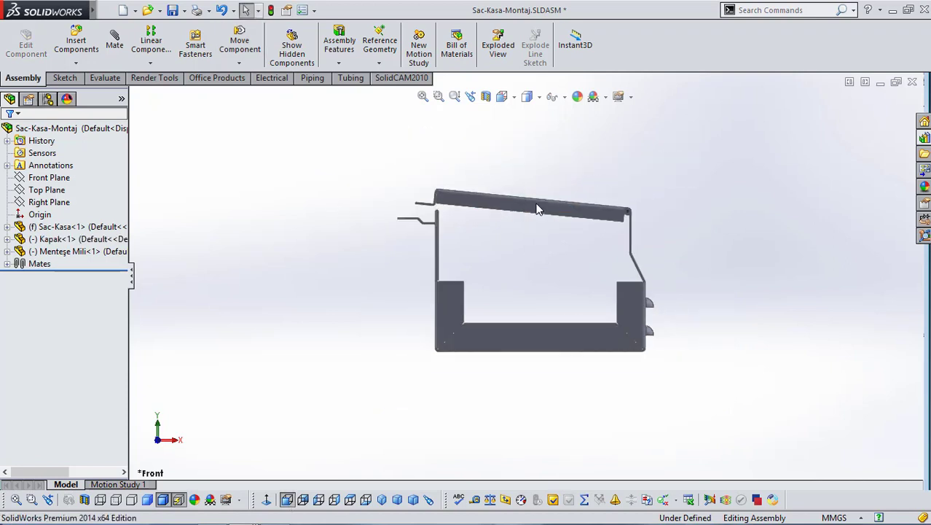
middle_click_drag(536, 208, 520, 244)
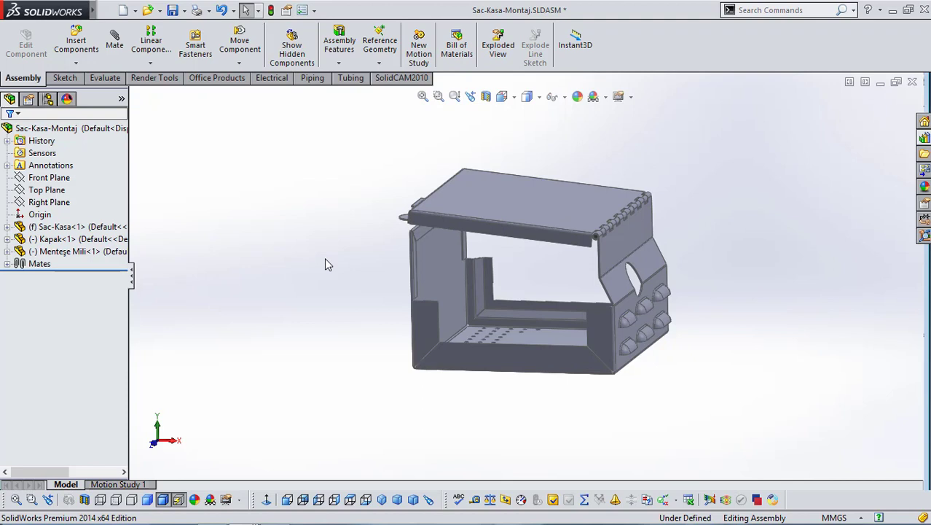
Change the display scene to a plain white background.
left_click(606, 97)
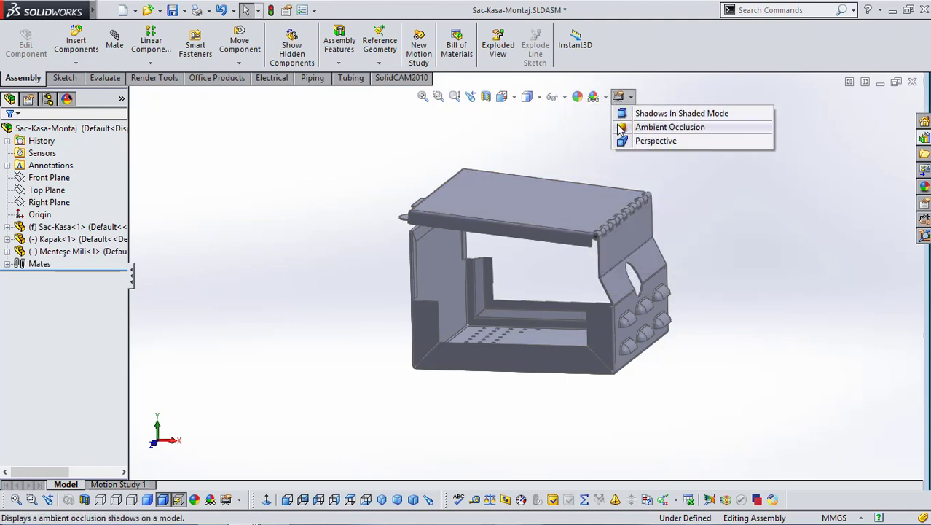
left_click(629, 127)
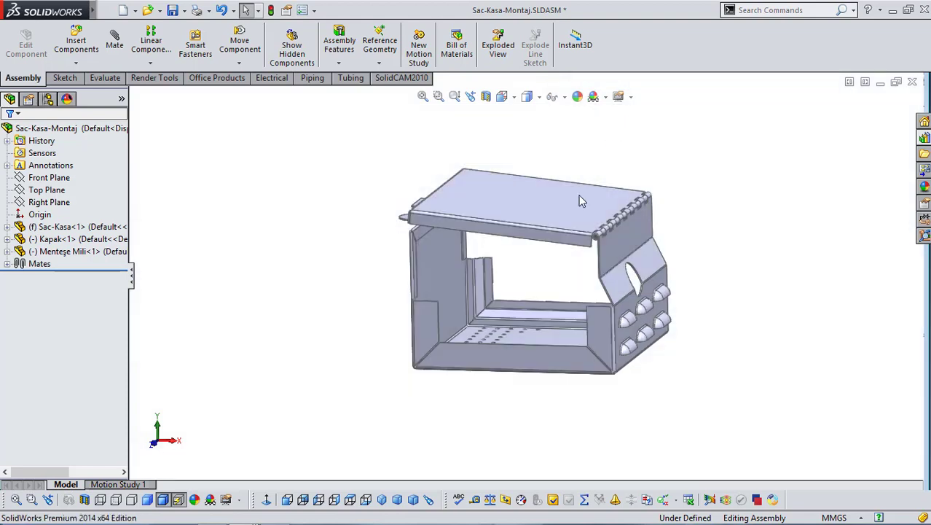
scroll(511, 268, "down", 2)
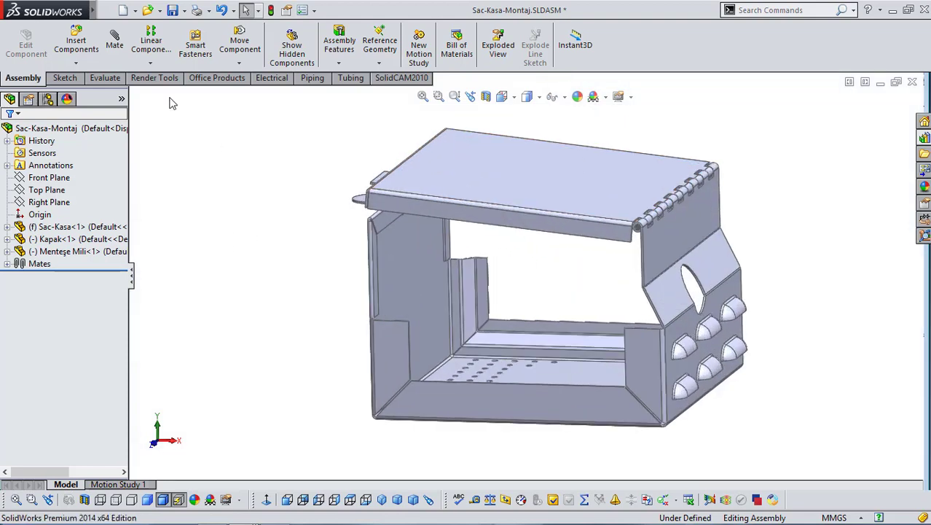
Add a parallel mate between the top face of the Kapak and the inner floor face of the Sac-Kasa.
left_click(116, 44)
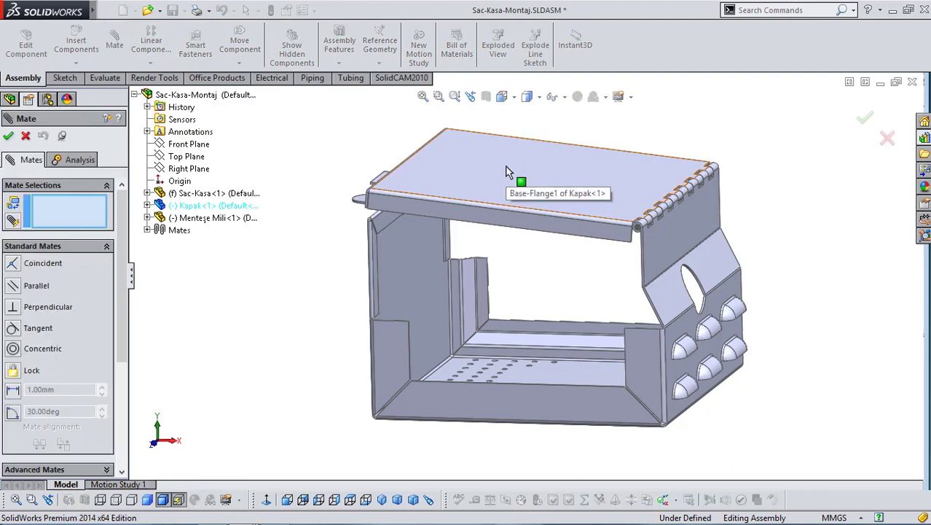
left_click(508, 171)
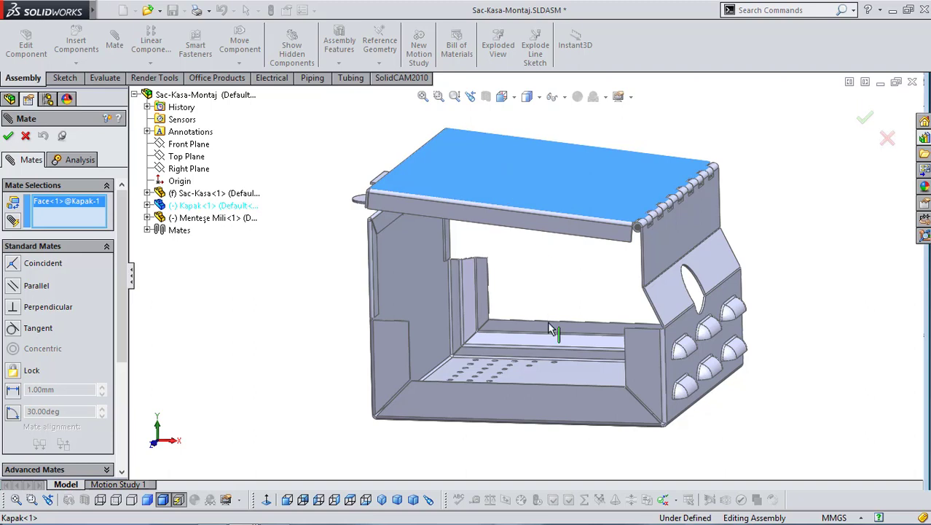
left_click(548, 374)
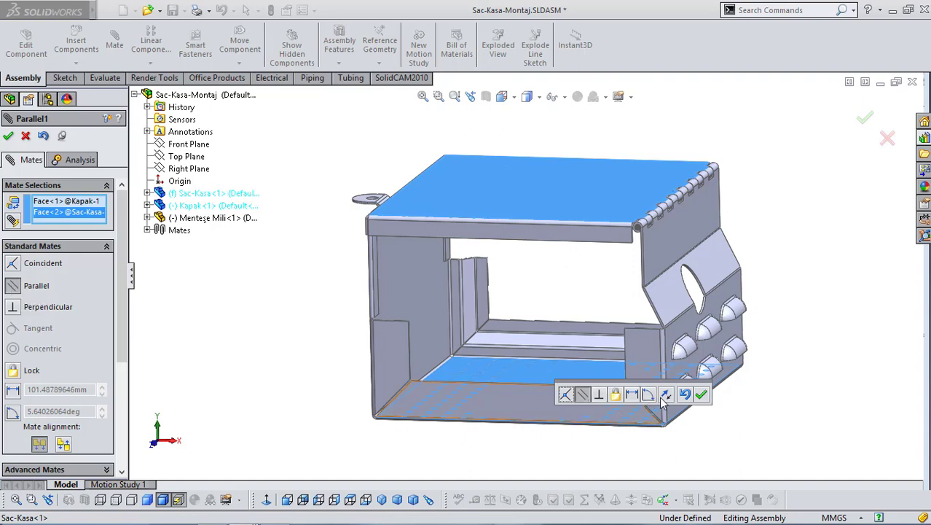
left_click(701, 394)
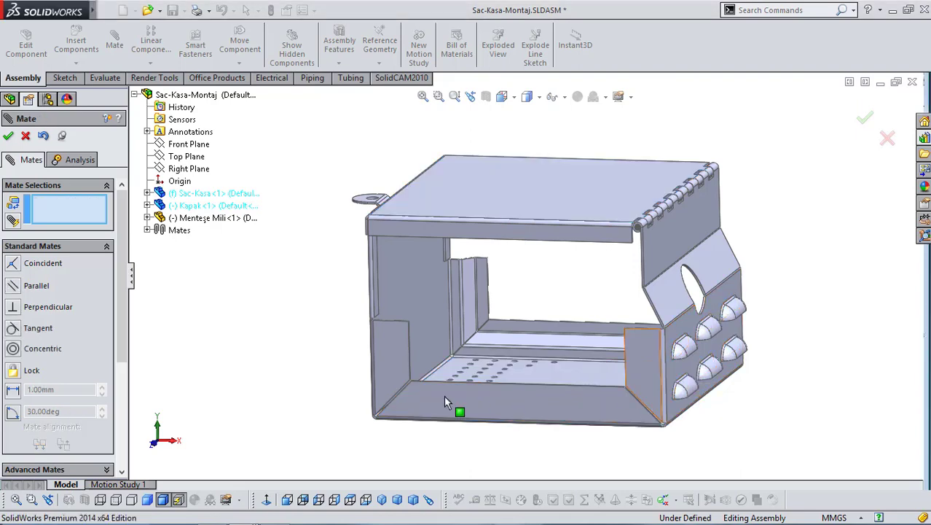
Examine the closed case from several sides, checking the folded corners, the rim edges and the inside of the Sac-Kasa.
left_click(373, 384)
left_click(397, 499)
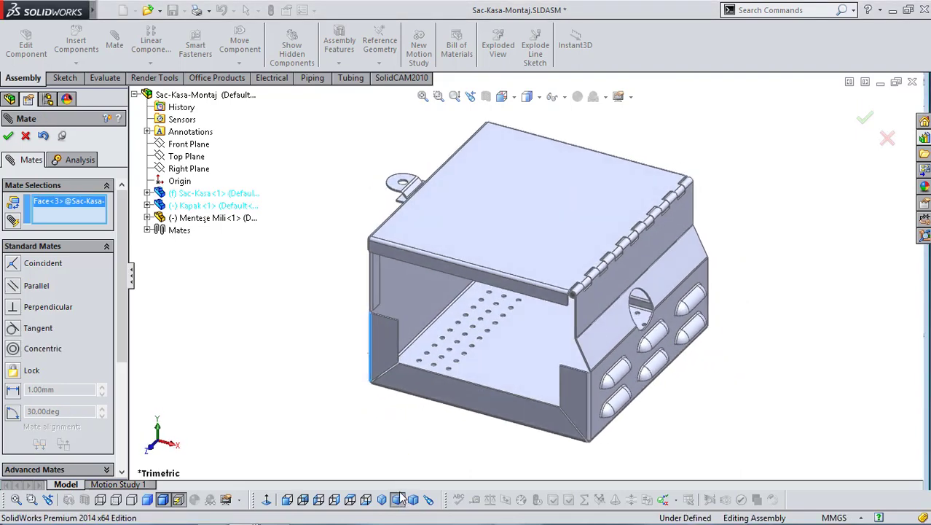
scroll(444, 284, "down", 5)
middle_click_drag(440, 295, 422, 241)
scroll(426, 237, "up", 5)
scroll(452, 241, "down", 3)
scroll(466, 242, "down", 4)
middle_click_drag(481, 233, 548, 316)
scroll(548, 316, "down", 2)
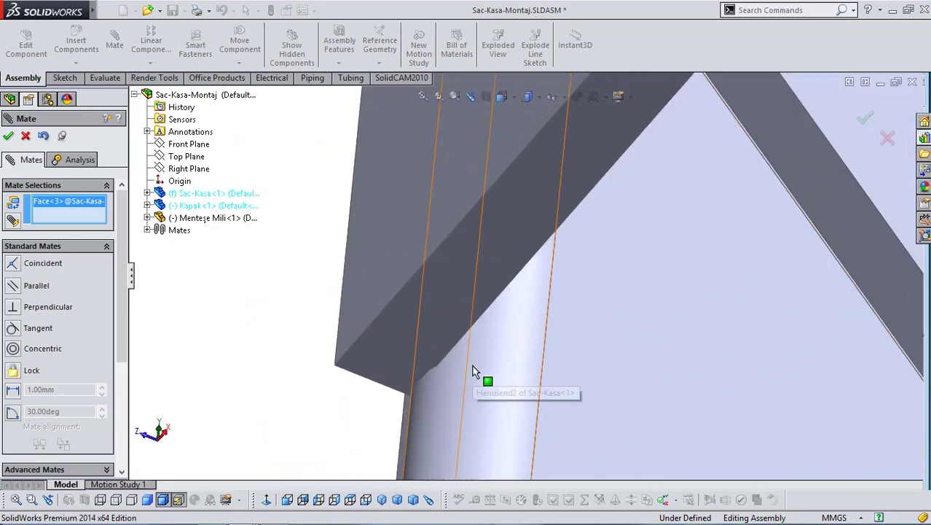
scroll(508, 328, "up", 2)
middle_click_drag(509, 350, 530, 270)
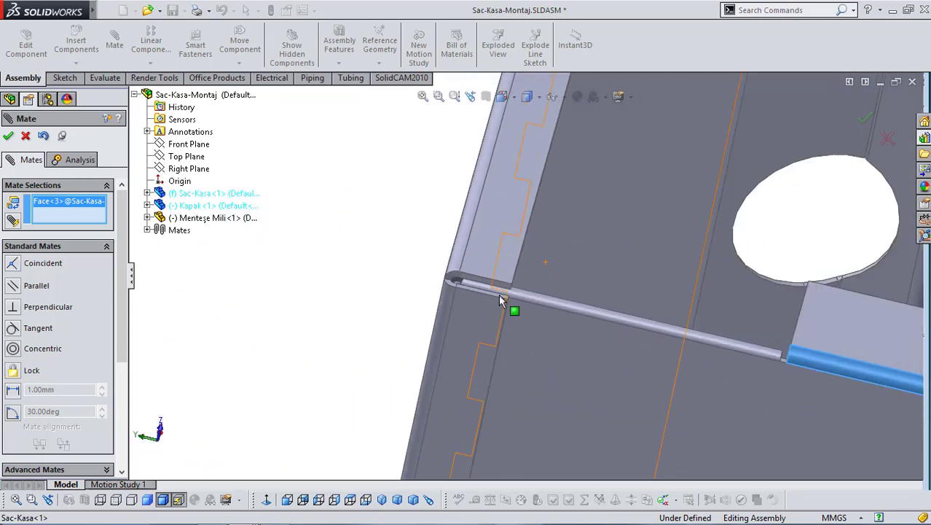
scroll(447, 357, "up", 3)
middle_click_drag(447, 358, 578, 170)
scroll(459, 426, "down", 4)
middle_click_drag(460, 426, 536, 253)
scroll(534, 255, "up", 3)
scroll(629, 222, "down", 4)
middle_click_drag(624, 209, 650, 185)
scroll(554, 285, "up", 3)
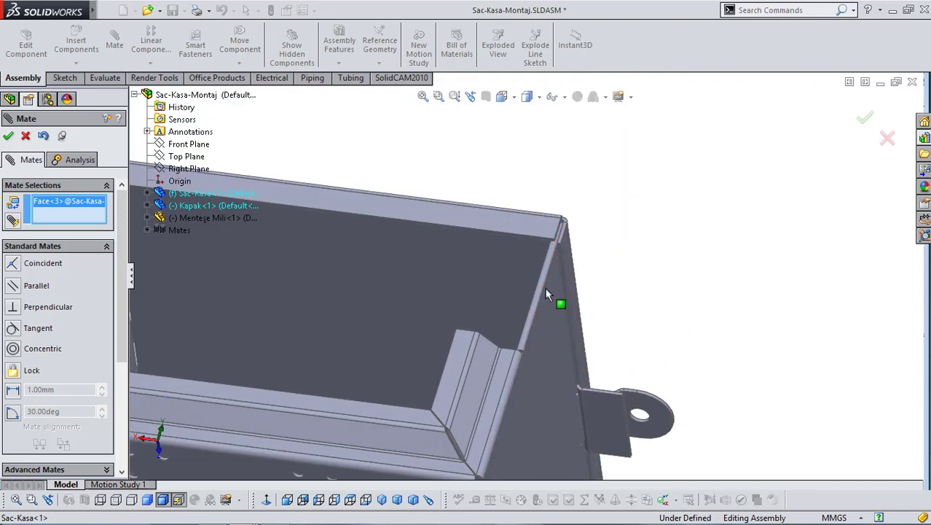
Examine how the holed tab of the Sac-Kasa and the front tab of the Kapak sit against each other.
scroll(554, 286, "down", 3)
scroll(543, 283, "up", 3)
middle_click_drag(532, 279, 531, 345)
scroll(524, 352, "down", 5)
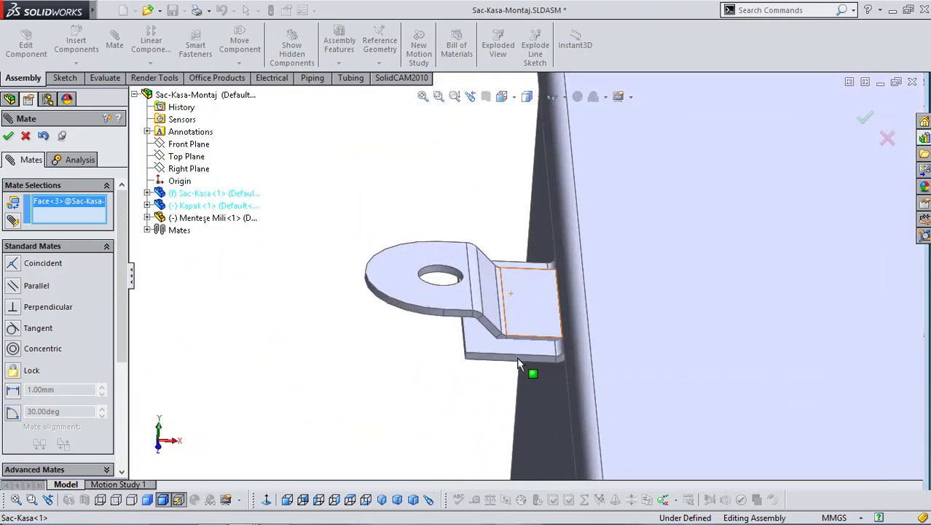
scroll(428, 290, "up", 5)
middle_click_drag(419, 336, 430, 314)
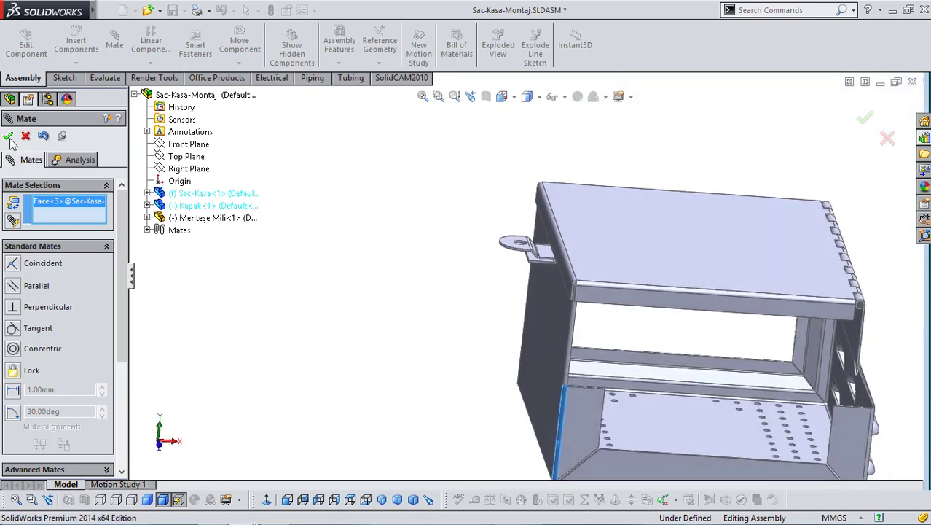
Leave the Mate command without adding another mate and show the assembly in the trimetric view.
left_click(9, 136)
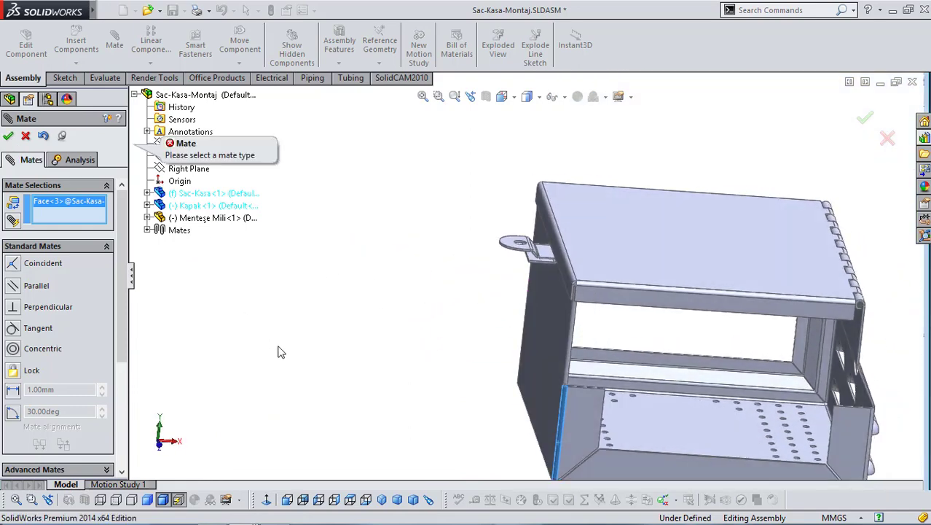
left_click(26, 136)
mouse_move(423, 519)
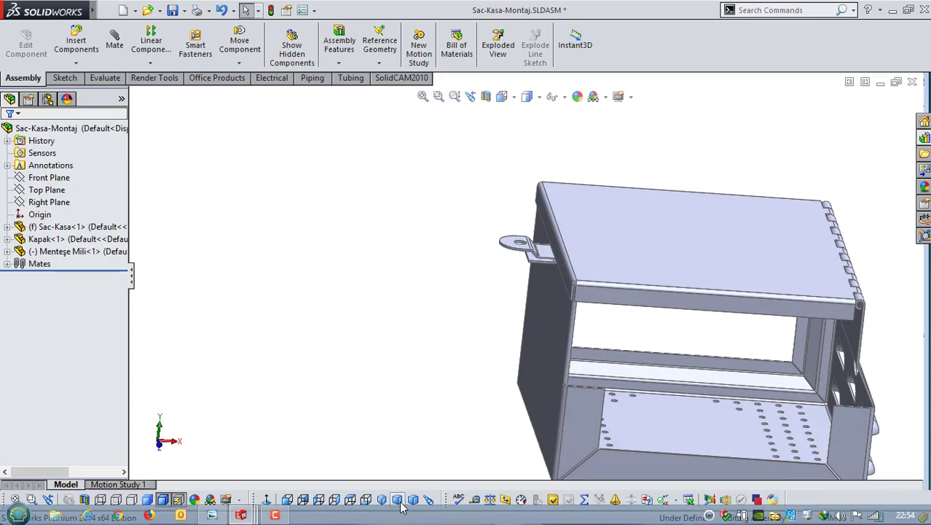
left_click(397, 499)
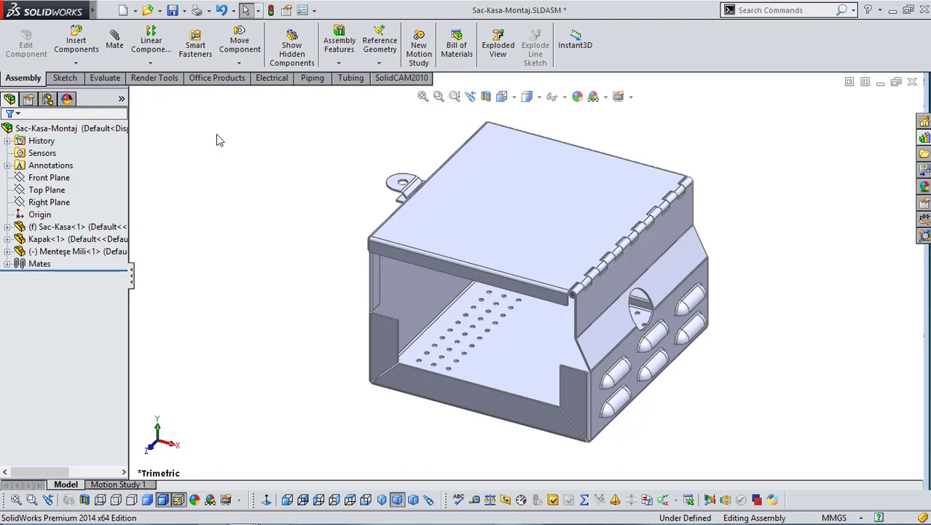
Save the Sac-Kasa-Montaj assembly.
left_click(178, 14)
scroll(492, 245, "down", 3)
scroll(491, 244, "up", 2)
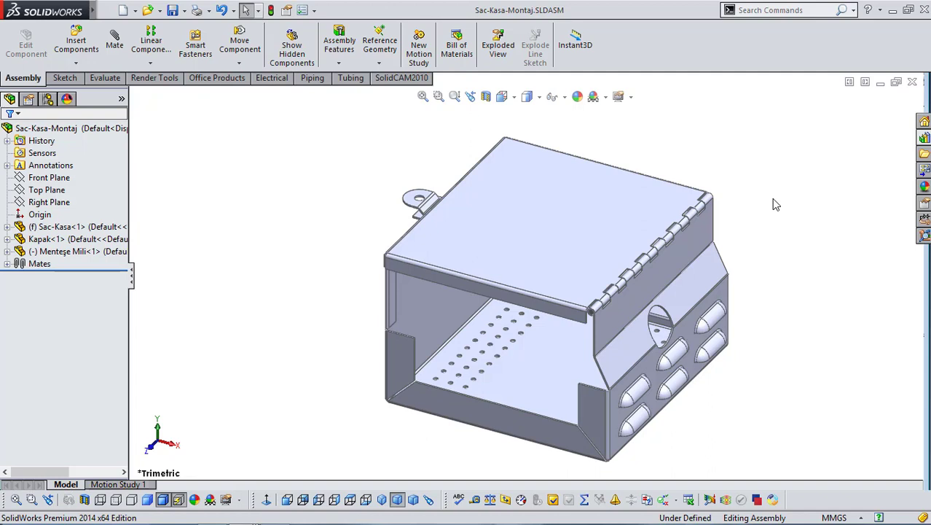
Turn the case to look at the lid from above and select the top face of the Kapak.
scroll(458, 222, "down", 4)
middle_click_drag(318, 264, 602, 302)
scroll(294, 266, "up", 4)
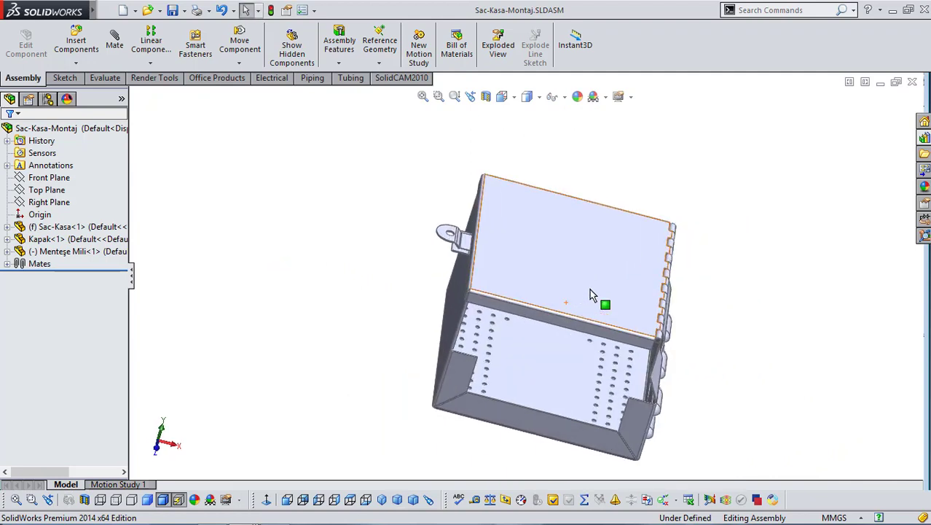
left_click(551, 250)
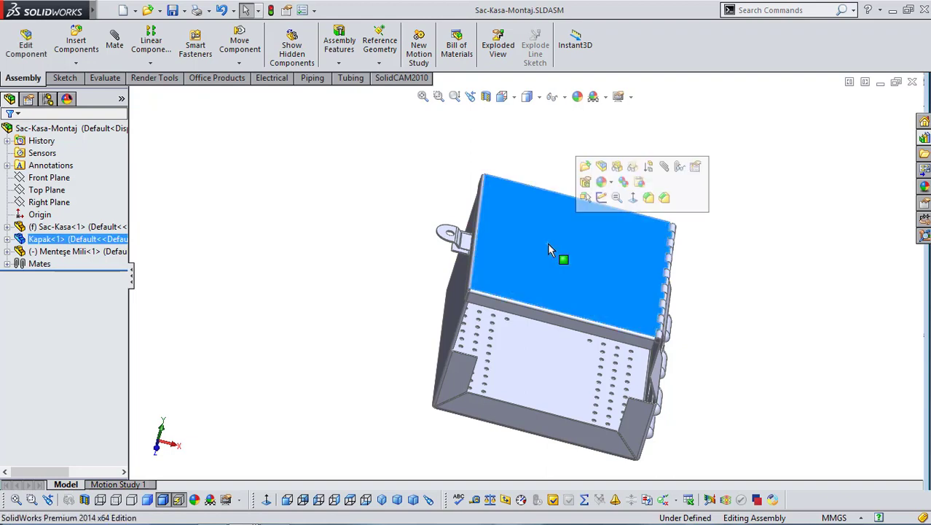